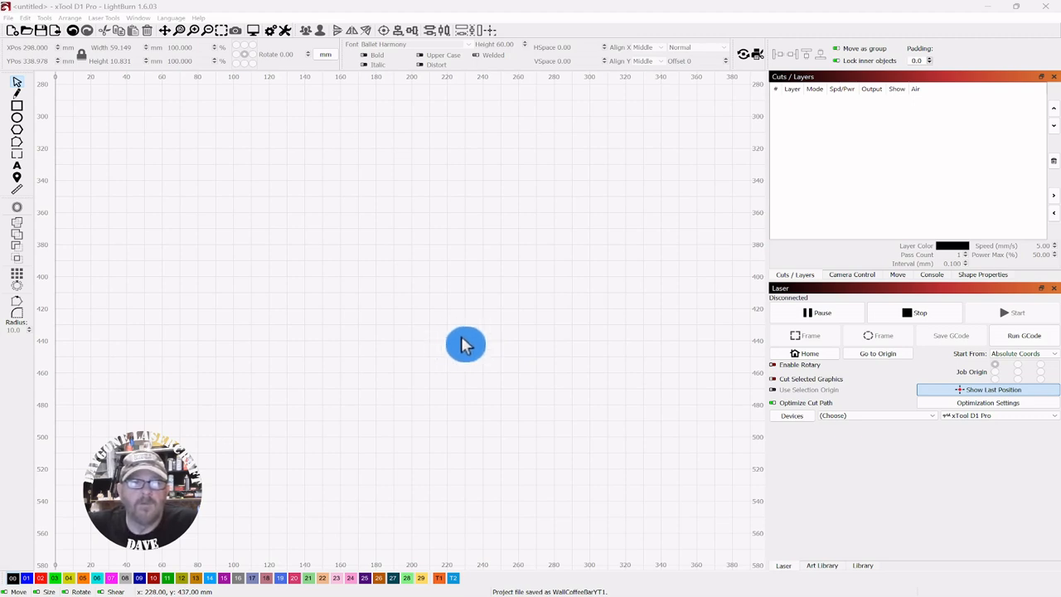
# Create the text "Coffee" on the canvas in the Ballet Harmony font
pyautogui.click(16, 166)
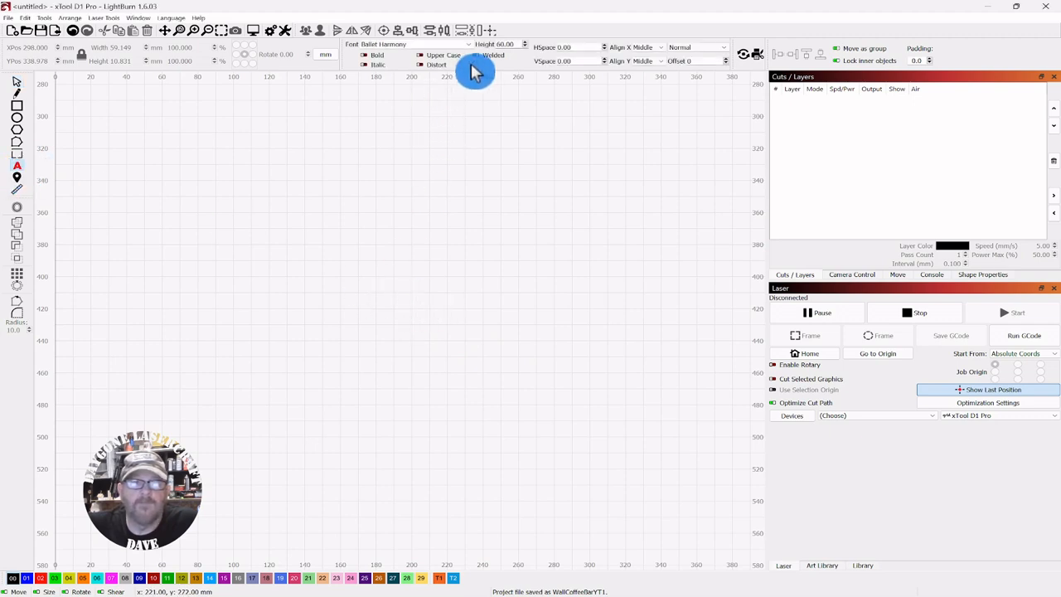
pyautogui.click(249, 203)
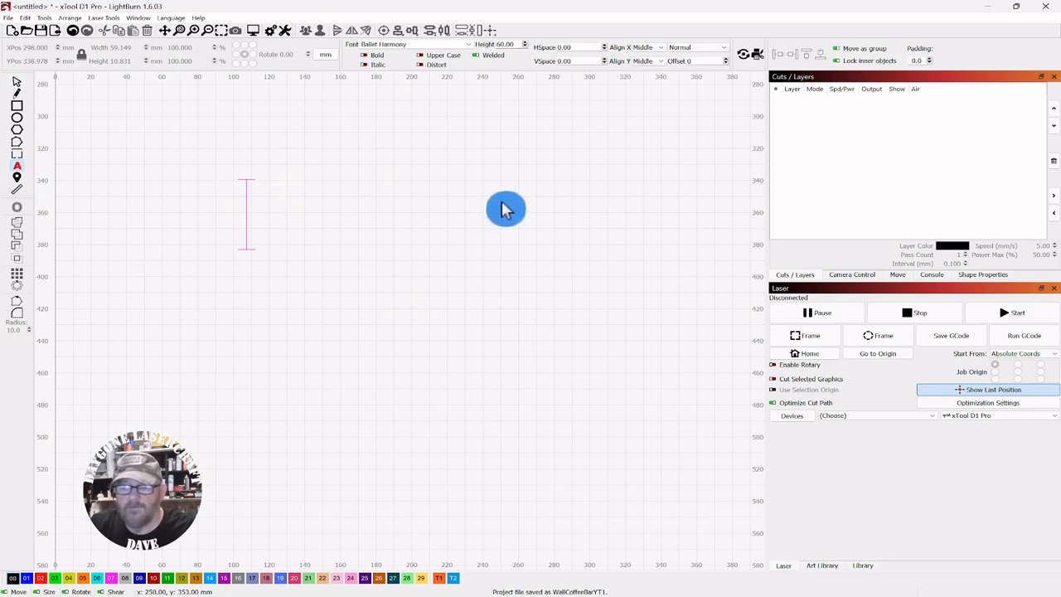
pyautogui.write('C')
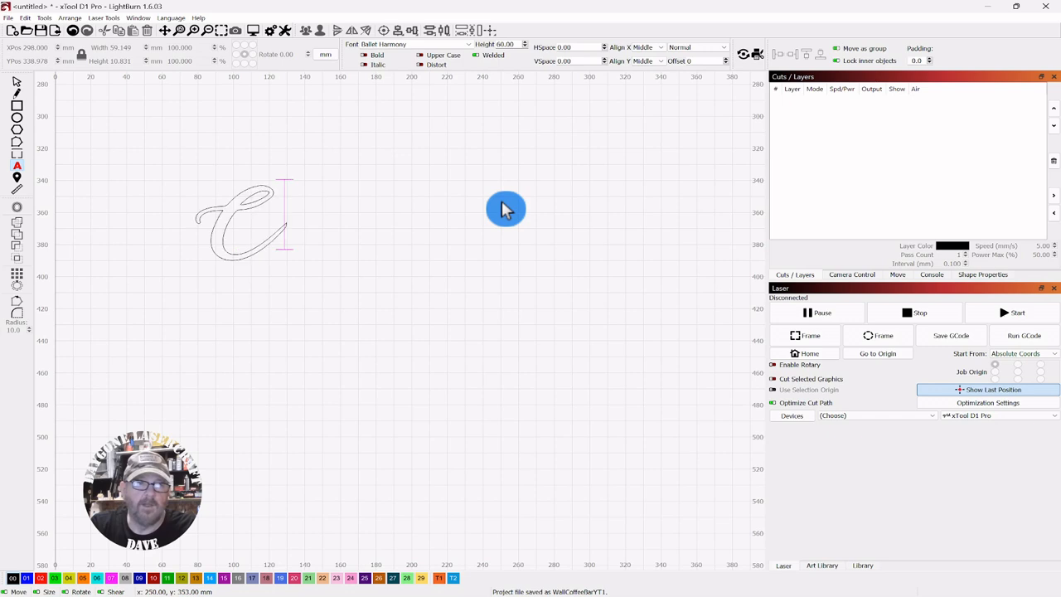
pyautogui.write('offee')
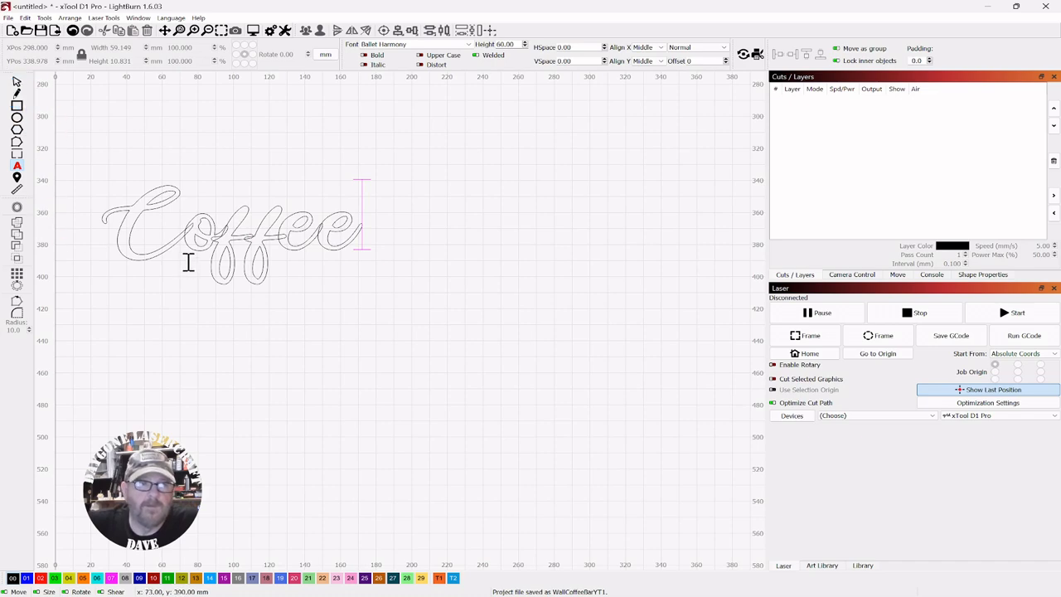
# Enable welding for the Coffee text so overlapping letters merge
pyautogui.scroll(2, 265, 310)
pyautogui.moveTo(265, 310); pyautogui.dragTo(400, 339)
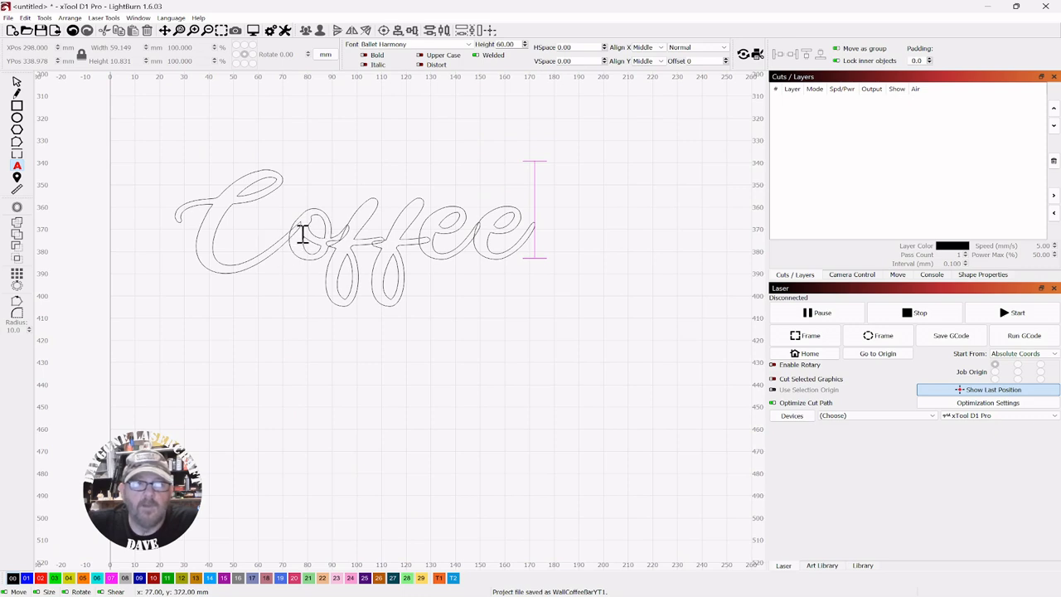
pyautogui.click(496, 68)
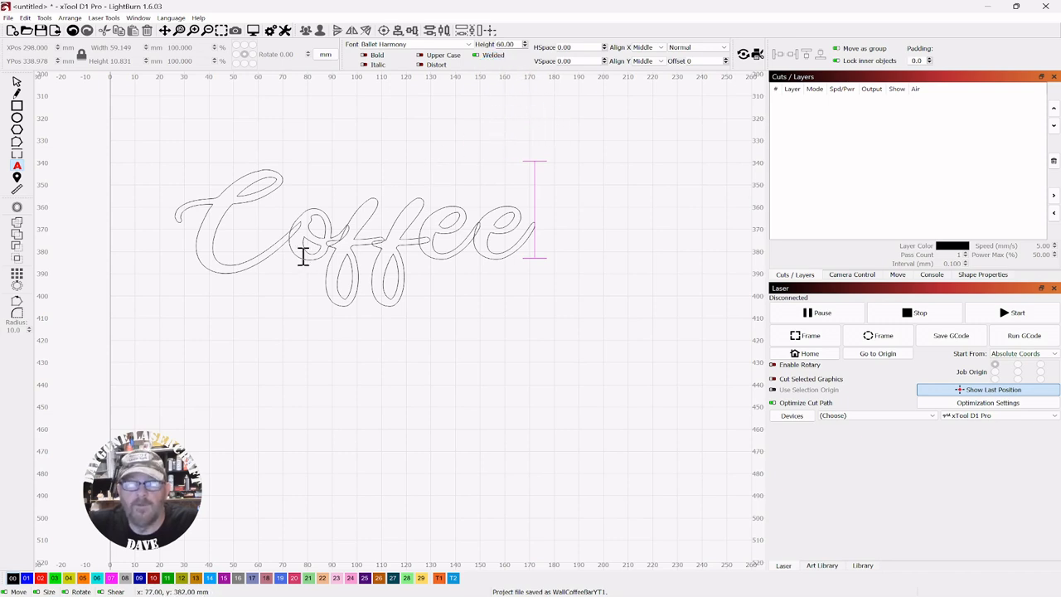
# Move the Coffee text slightly up and to the right on the canvas
pyautogui.click(17, 83)
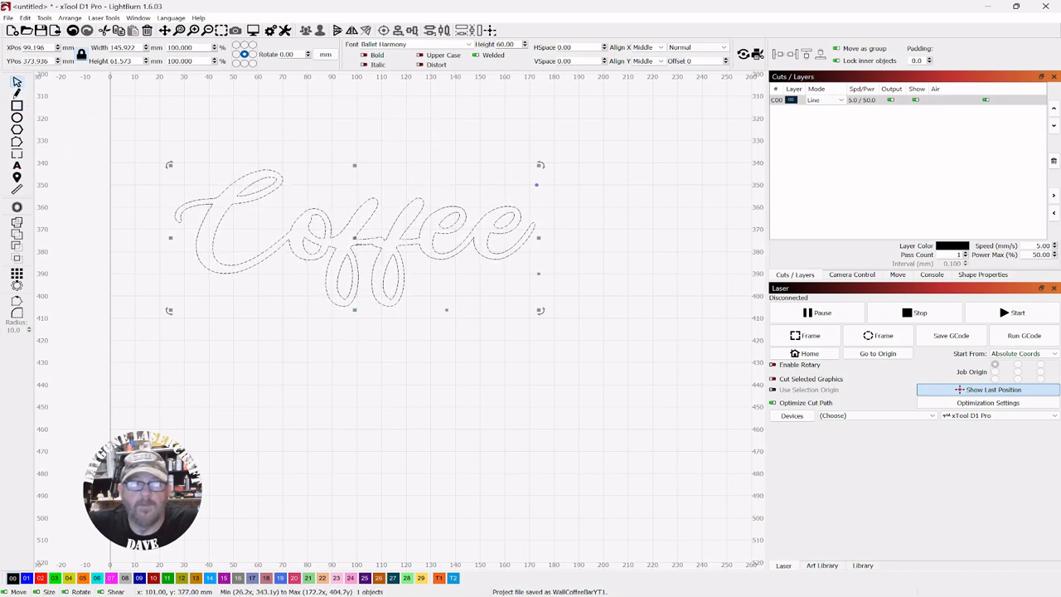
pyautogui.moveTo(356, 238); pyautogui.dragTo(391, 217)
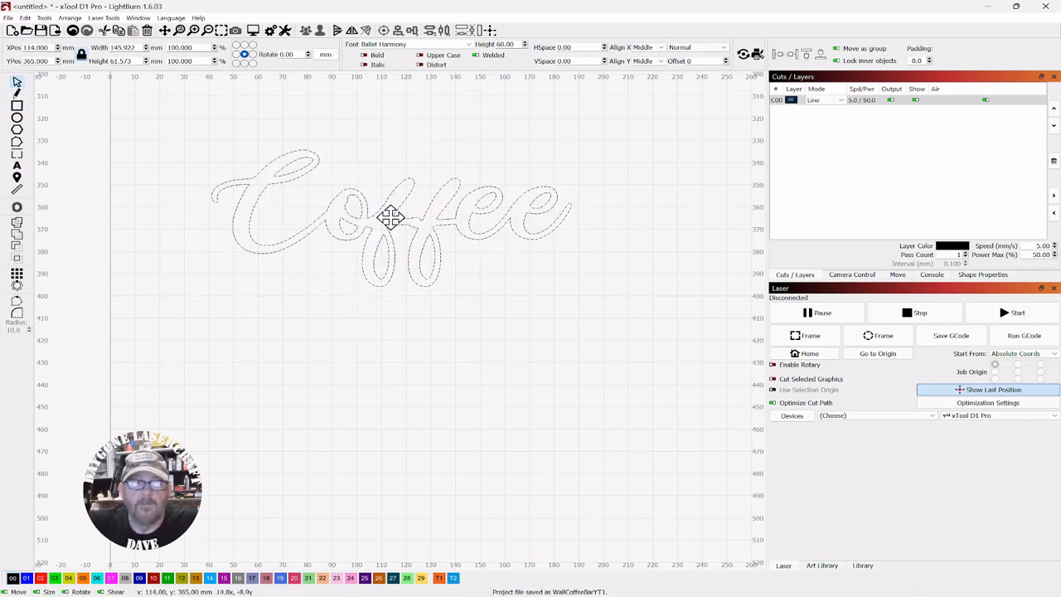
pyautogui.click(524, 312)
pyautogui.scroll(-2, 522, 309)
pyautogui.moveTo(523, 315); pyautogui.dragTo(419, 289)
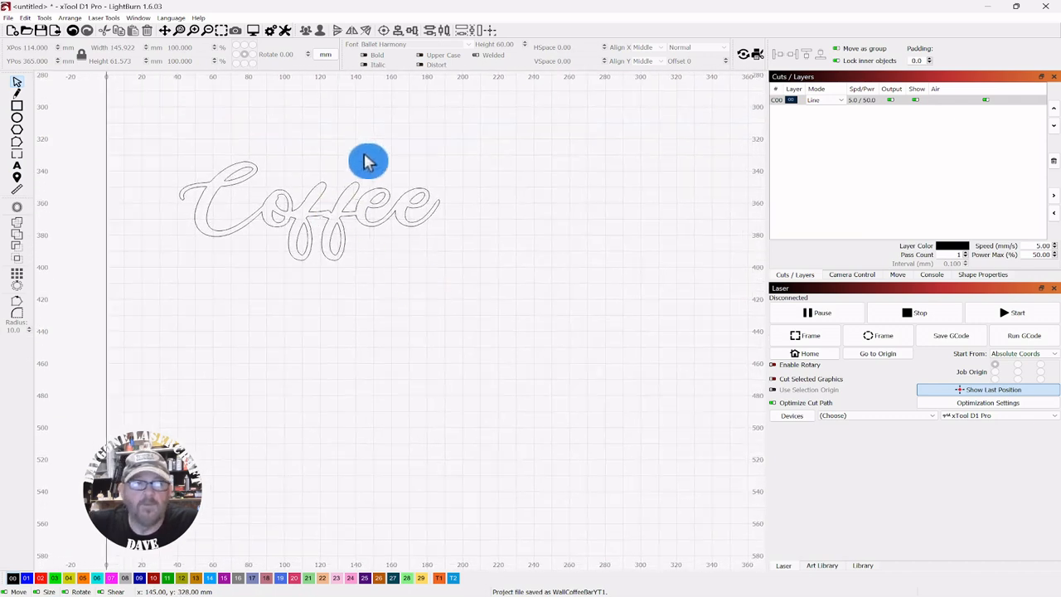
pyautogui.click(308, 226)
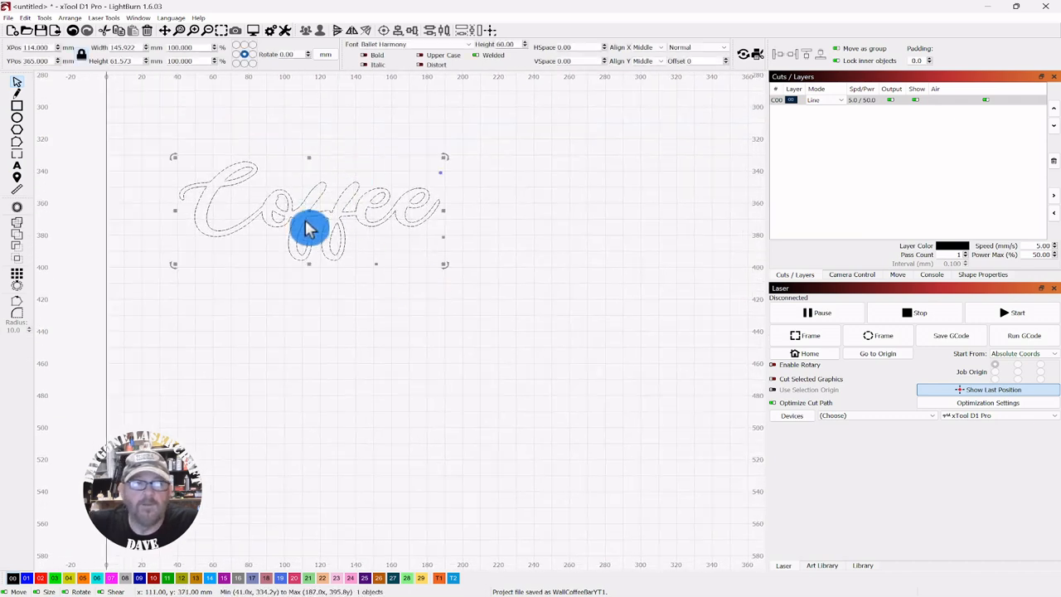
pyautogui.click(381, 139)
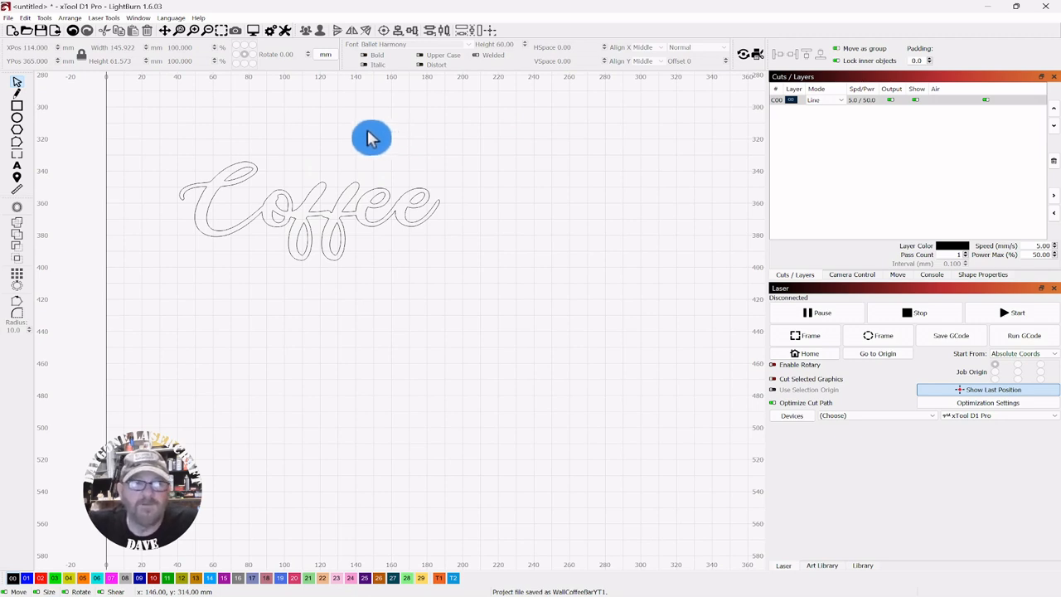
# Add the text "Bar" below the Coffee text
pyautogui.click(17, 166)
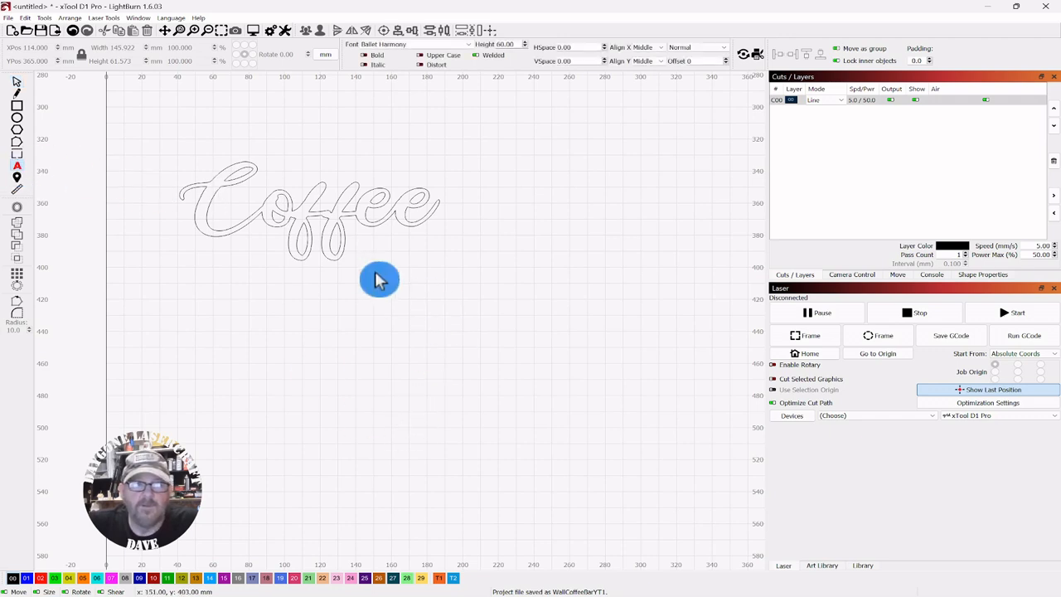
pyautogui.click(382, 330)
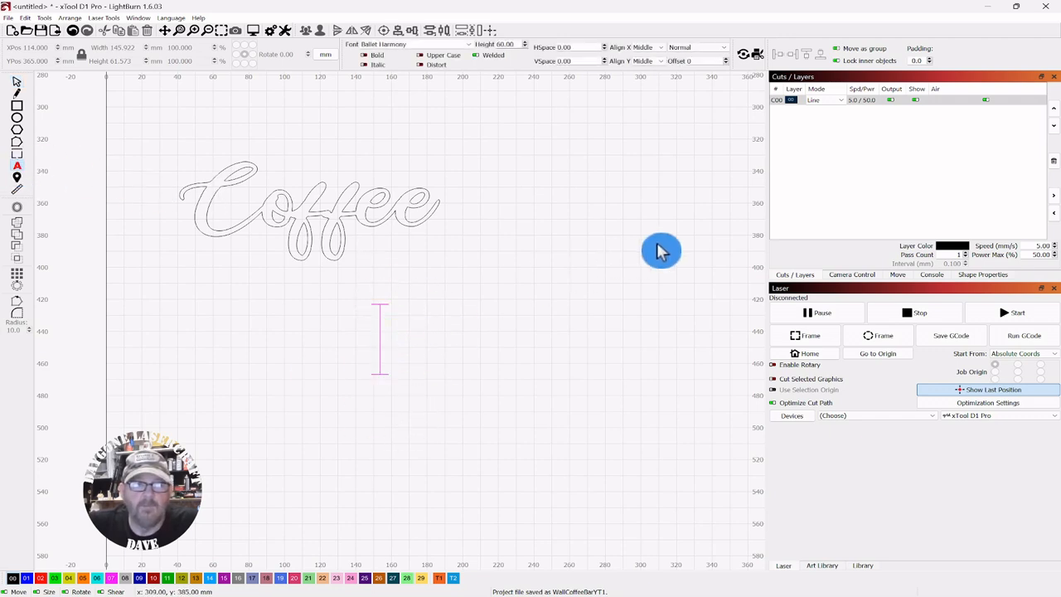
pyautogui.write('Bar')
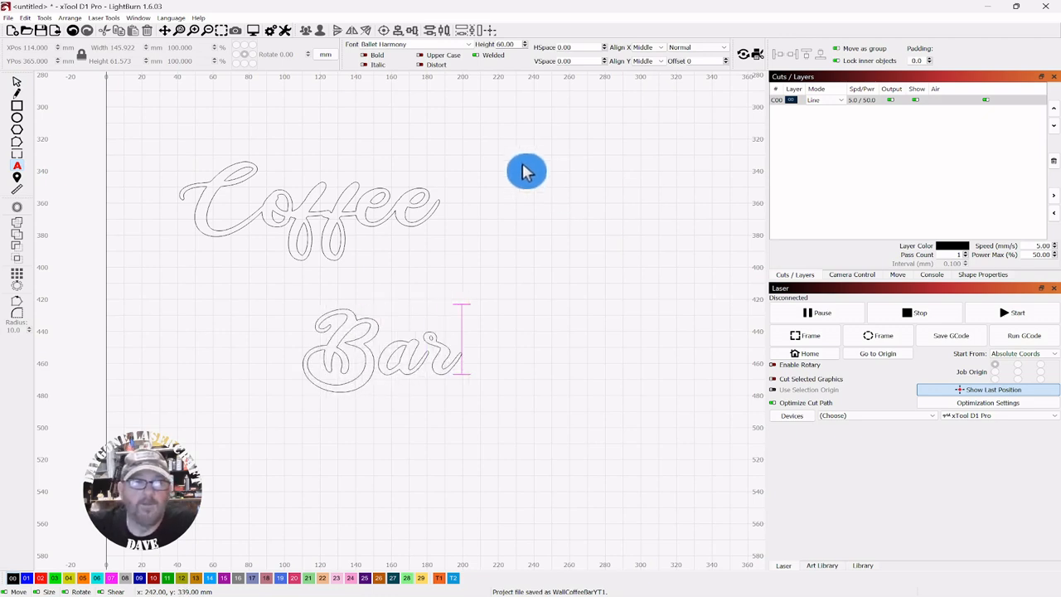
# Move the Bar text up and to the right, closer beneath Coffee
pyautogui.click(18, 83)
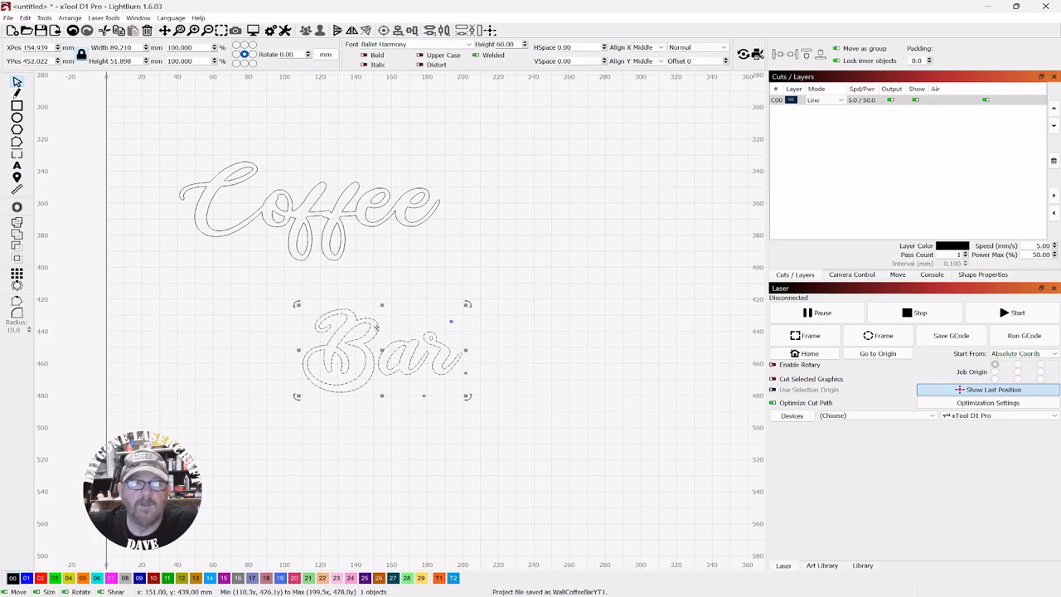
pyautogui.click(386, 353)
pyautogui.moveTo(379, 353); pyautogui.dragTo(473, 298)
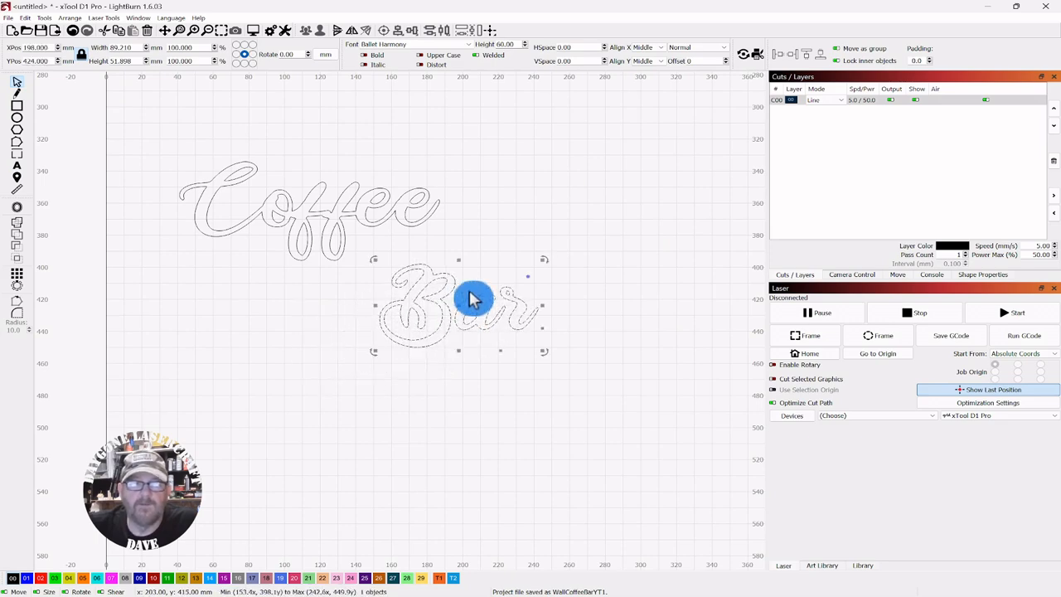
pyautogui.scroll(5, 462, 301)
pyautogui.scroll(-3, 483, 196)
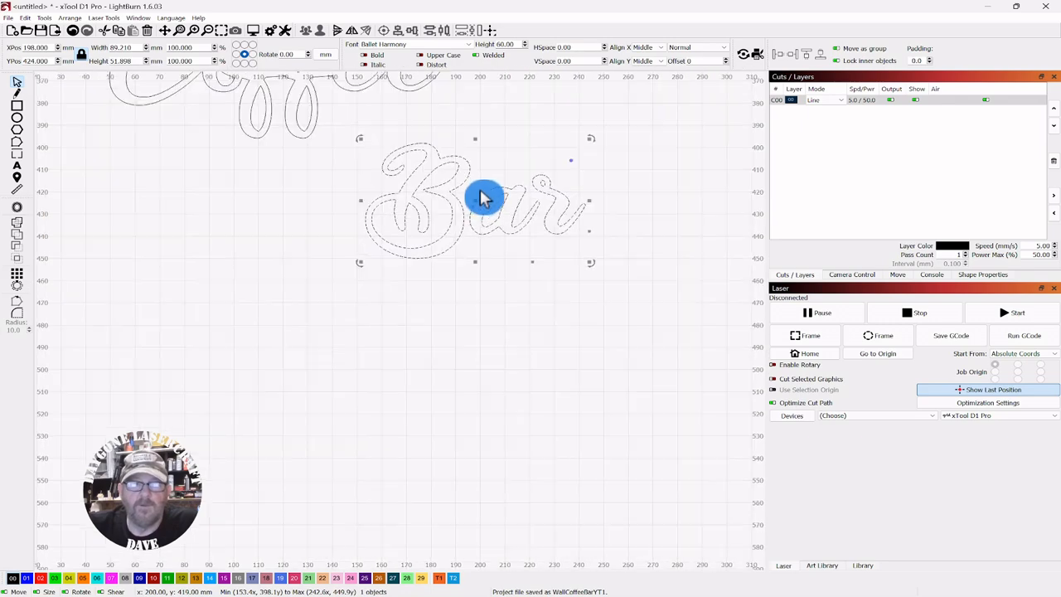
pyautogui.moveTo(519, 142); pyautogui.dragTo(476, 187)
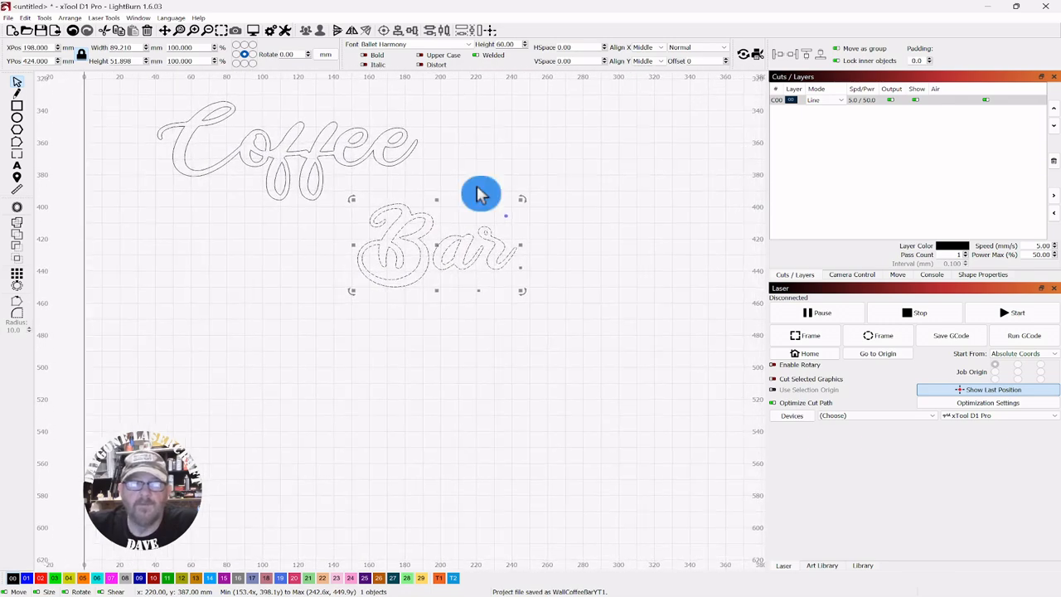
pyautogui.scroll(2, 480, 194)
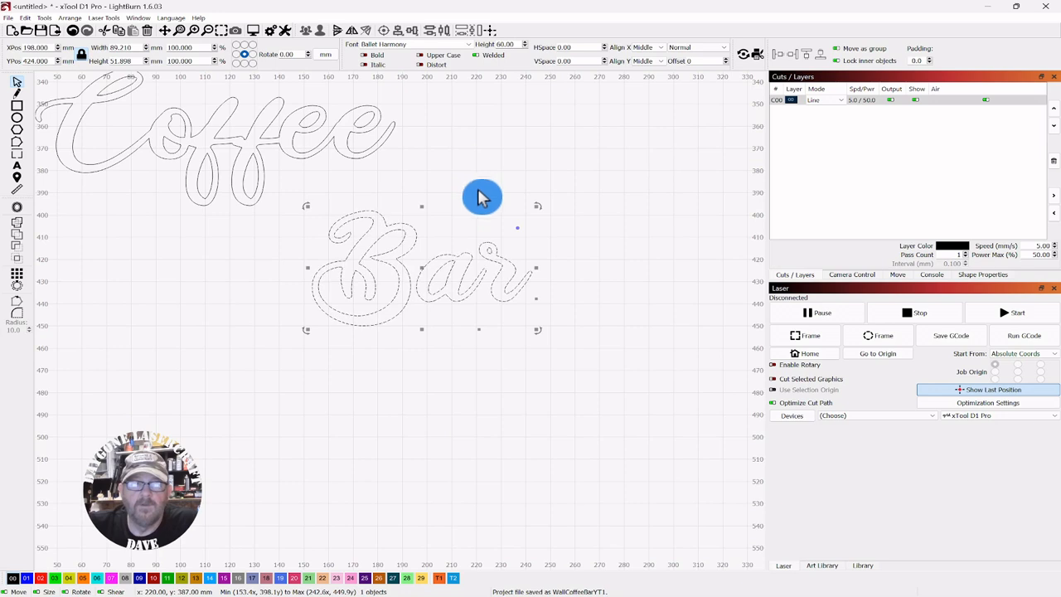
# Convert the Bar text to paths
pyautogui.rightClick(421, 265)
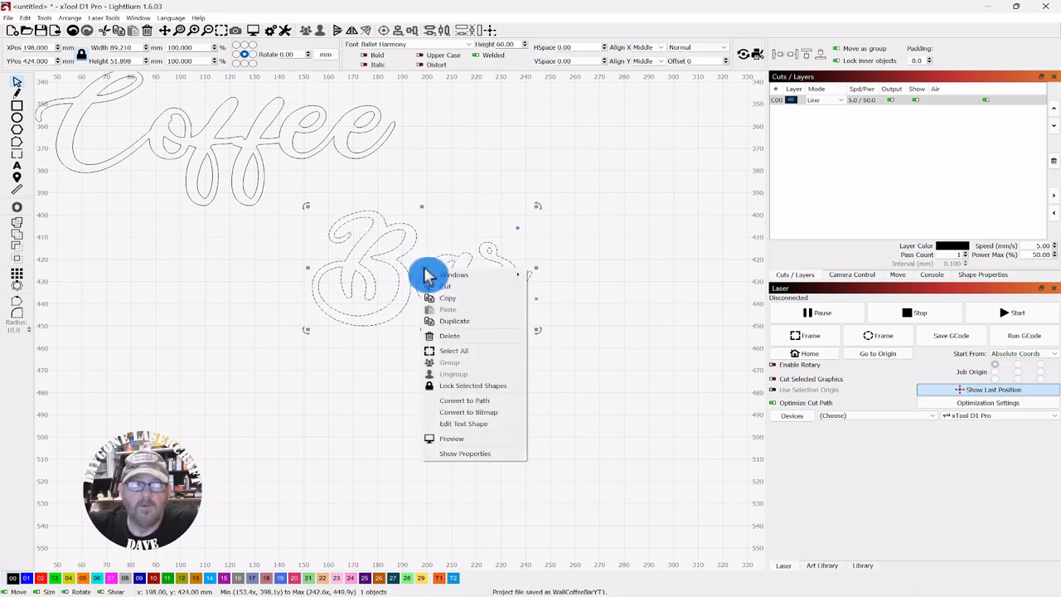
pyautogui.click(471, 402)
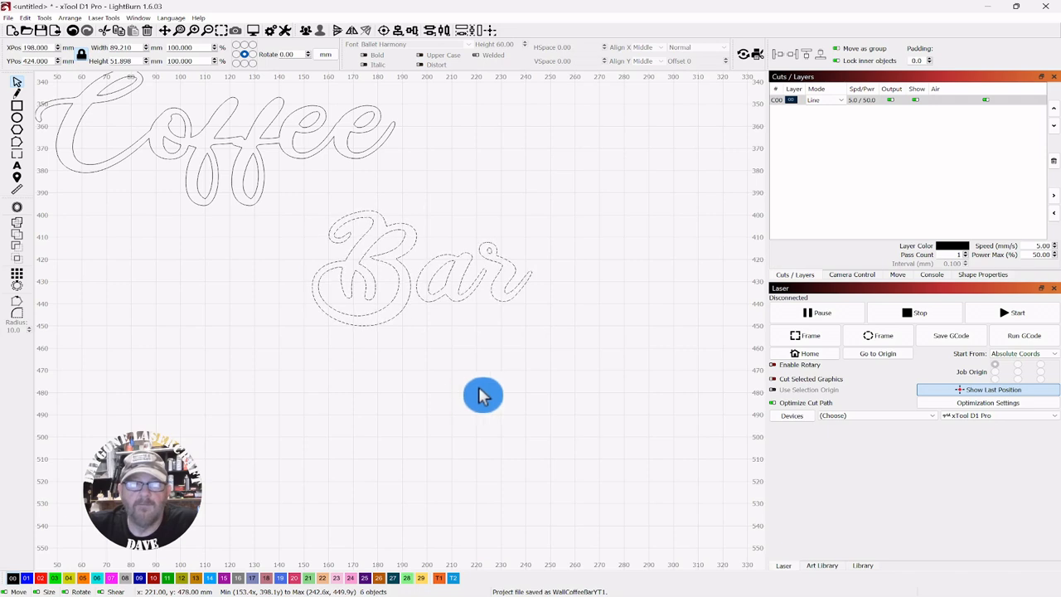
pyautogui.click(475, 364)
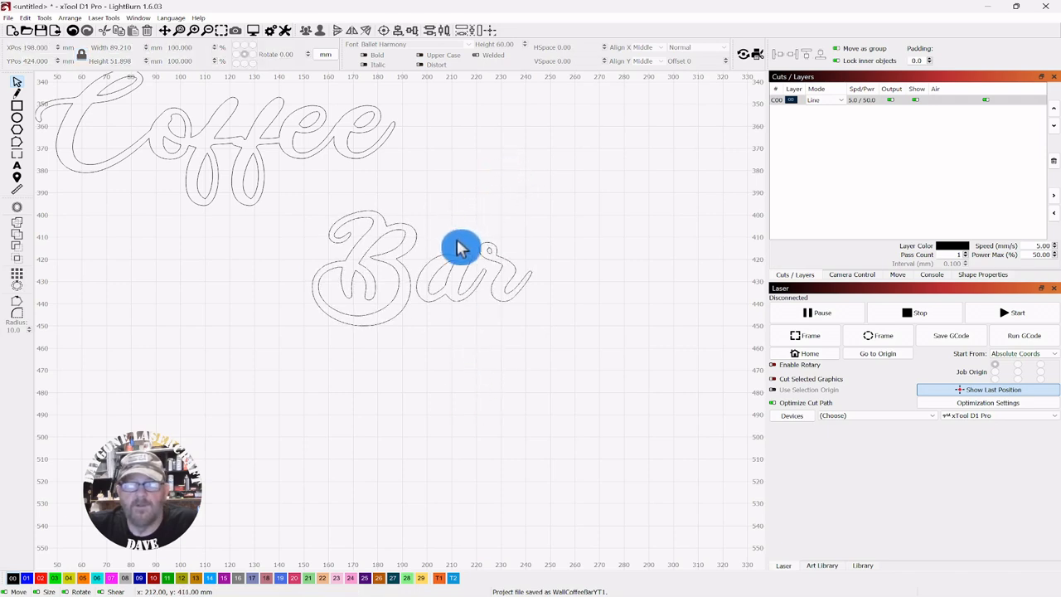
# Try moving the letter a downward, then undo the move
pyautogui.click(438, 299)
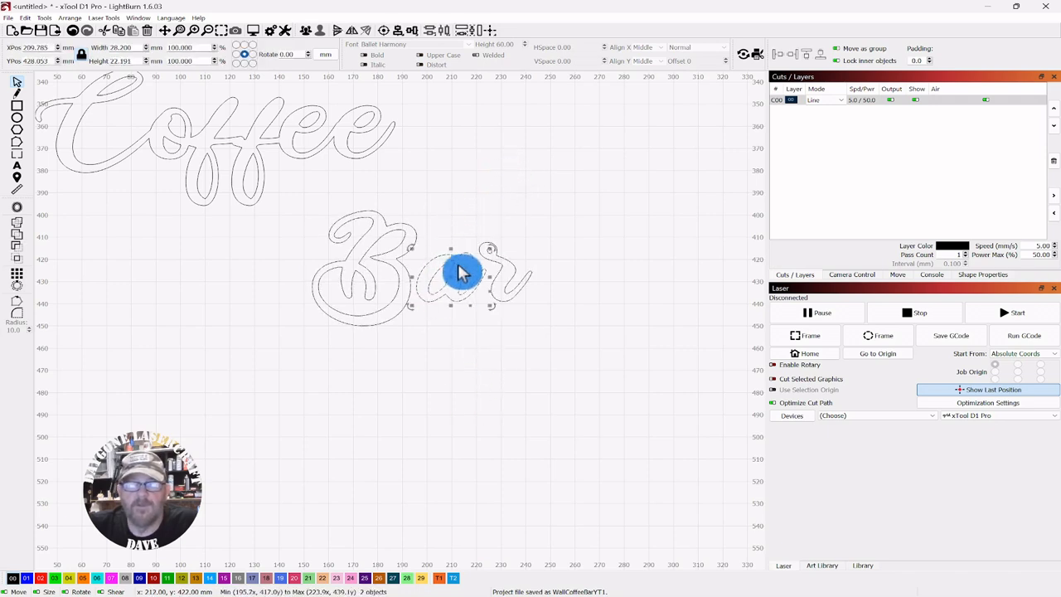
pyautogui.moveTo(449, 279); pyautogui.dragTo(455, 353)
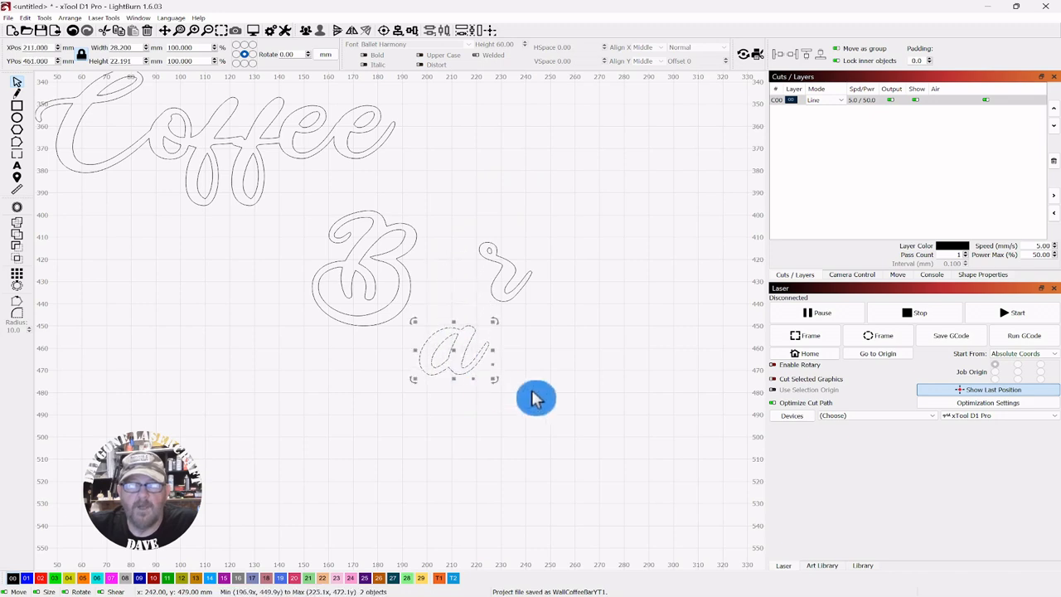
pyautogui.hotkey('ctrl', 'z')
pyautogui.click(558, 350)
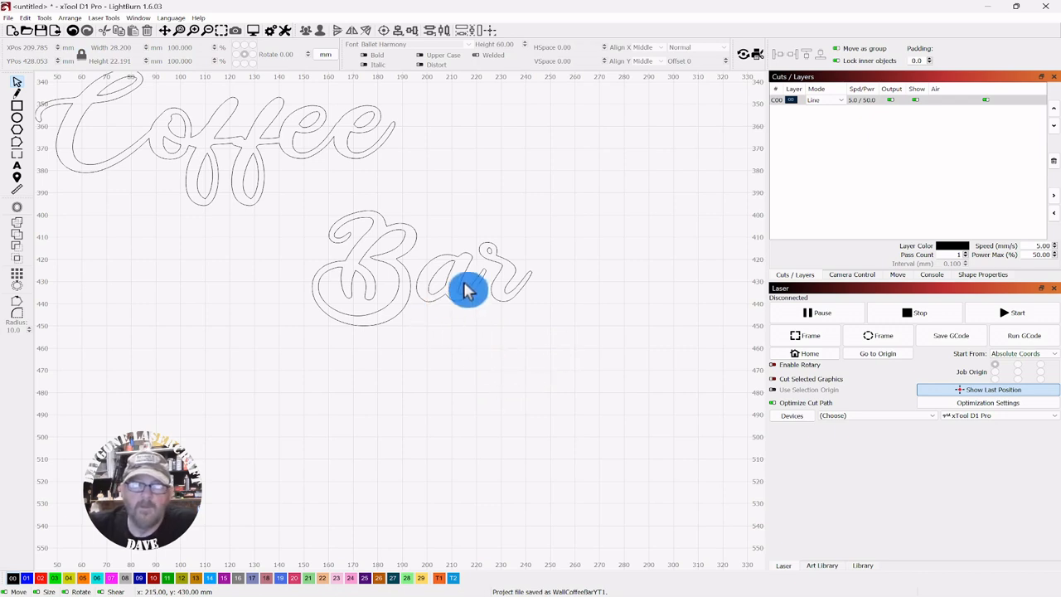
# Try dragging the outer outline of the a downward, then undo it
pyautogui.moveTo(462, 282); pyautogui.dragTo(480, 373)
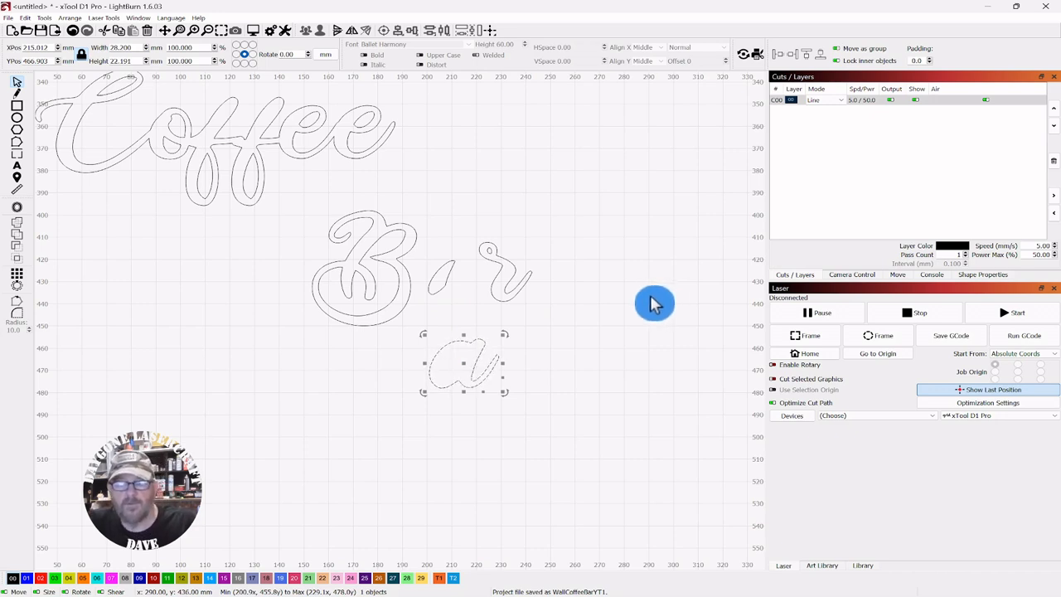
pyautogui.hotkey('ctrl', 'z')
pyautogui.click(620, 334)
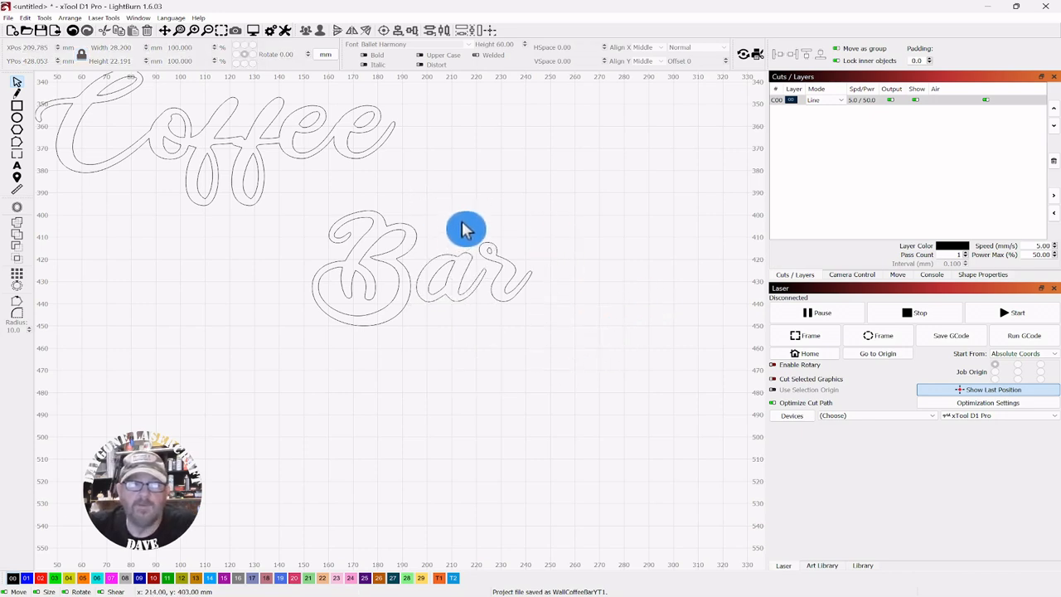
# Select both paths of the letter a and group them
pyautogui.moveTo(469, 231); pyautogui.dragTo(434, 309)
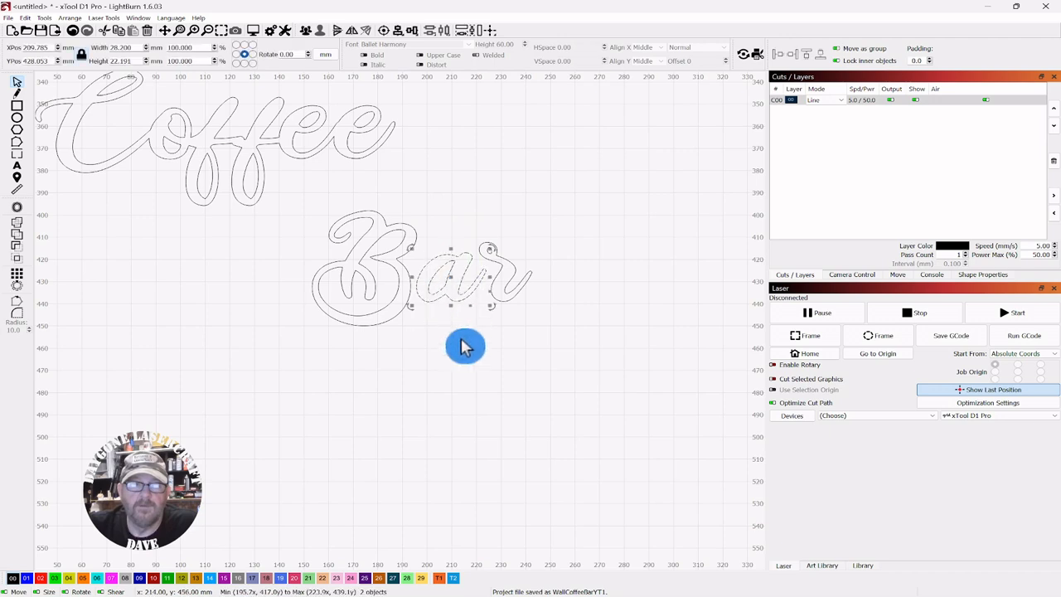
pyautogui.click(307, 34)
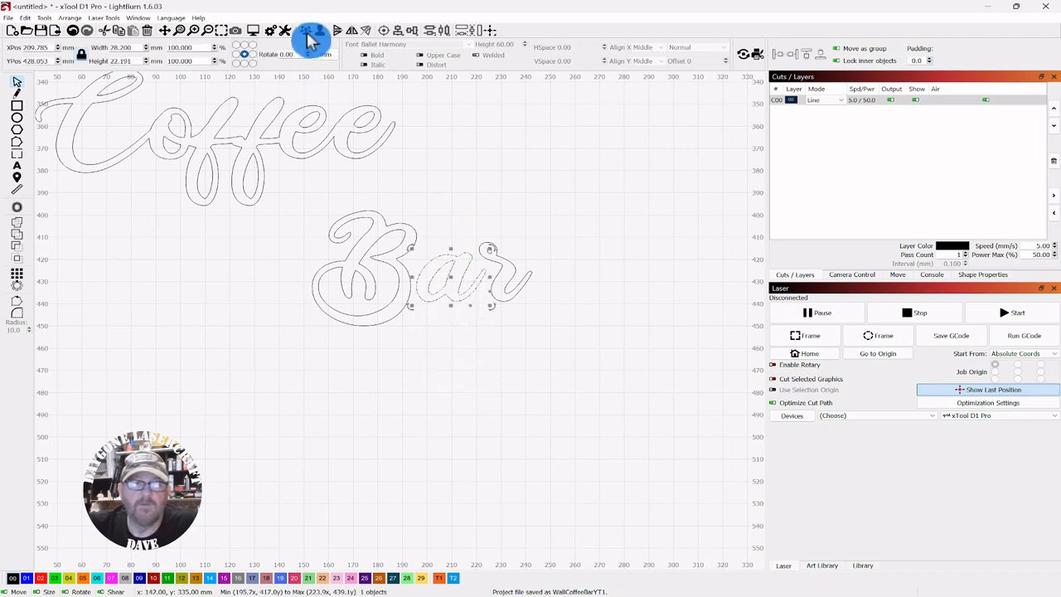
# Select both paths of the letter r and group them
pyautogui.click(540, 216)
pyautogui.moveTo(529, 217); pyautogui.dragTo(491, 265)
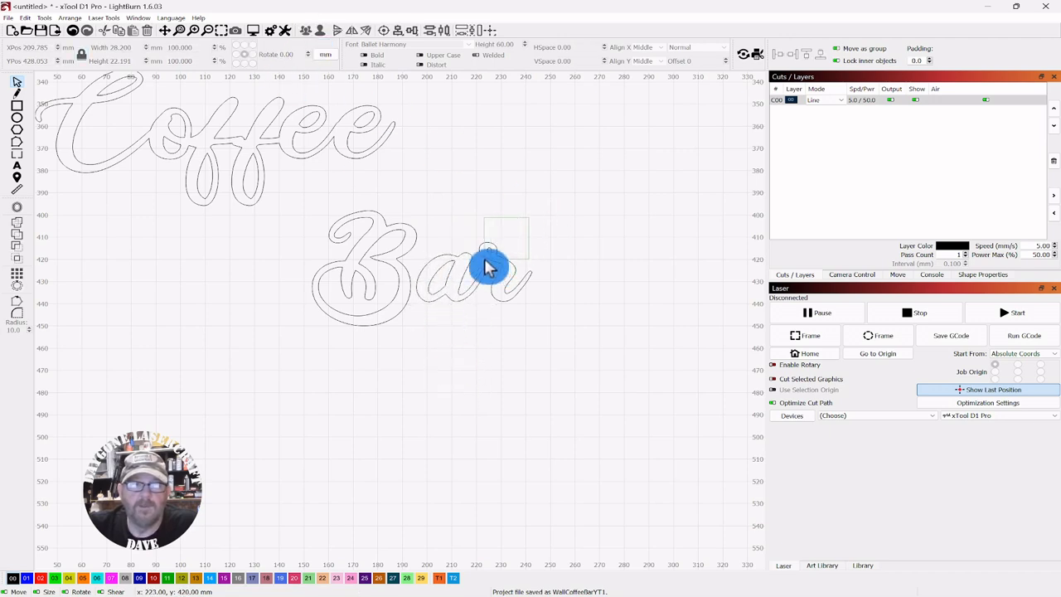
pyautogui.click(308, 33)
# Select both paths of the letter B and group them
pyautogui.click(543, 194)
pyautogui.moveTo(395, 186); pyautogui.dragTo(325, 329)
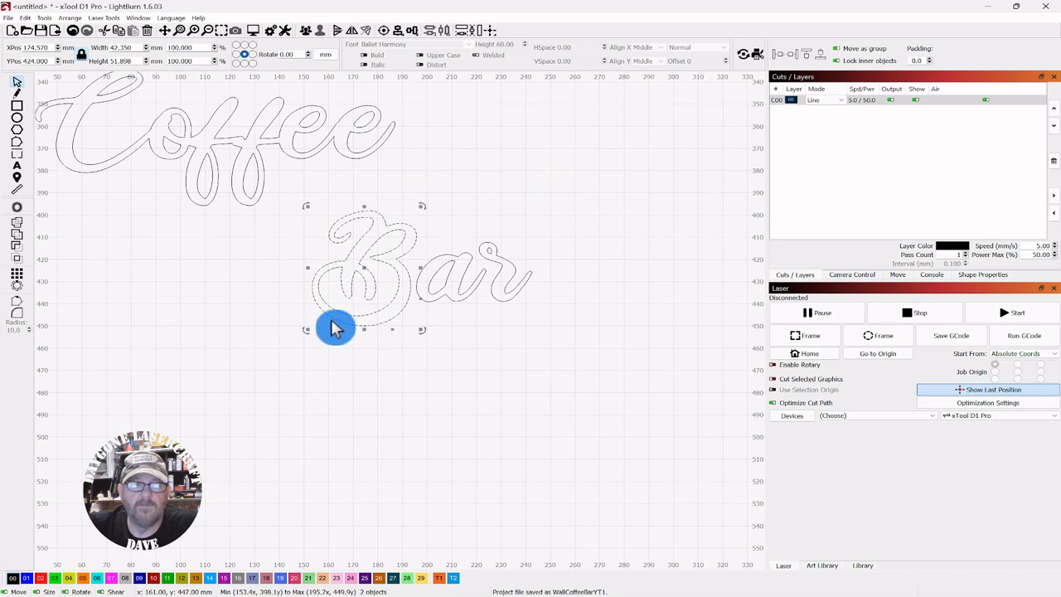
pyautogui.click(308, 33)
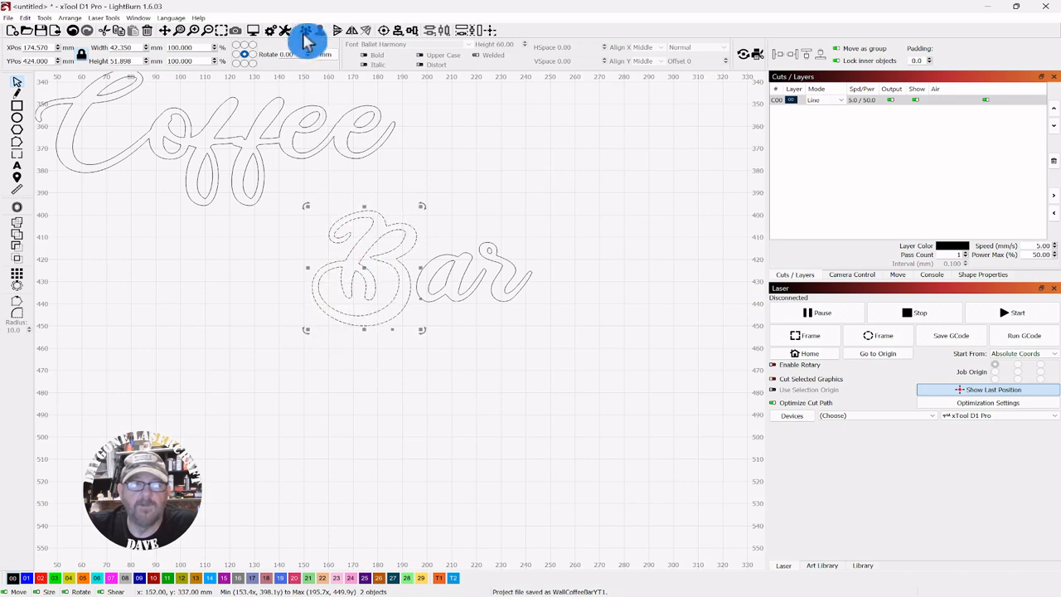
# Nudge the letter a about 5 mm to the left
pyautogui.click(494, 204)
pyautogui.click(455, 286)
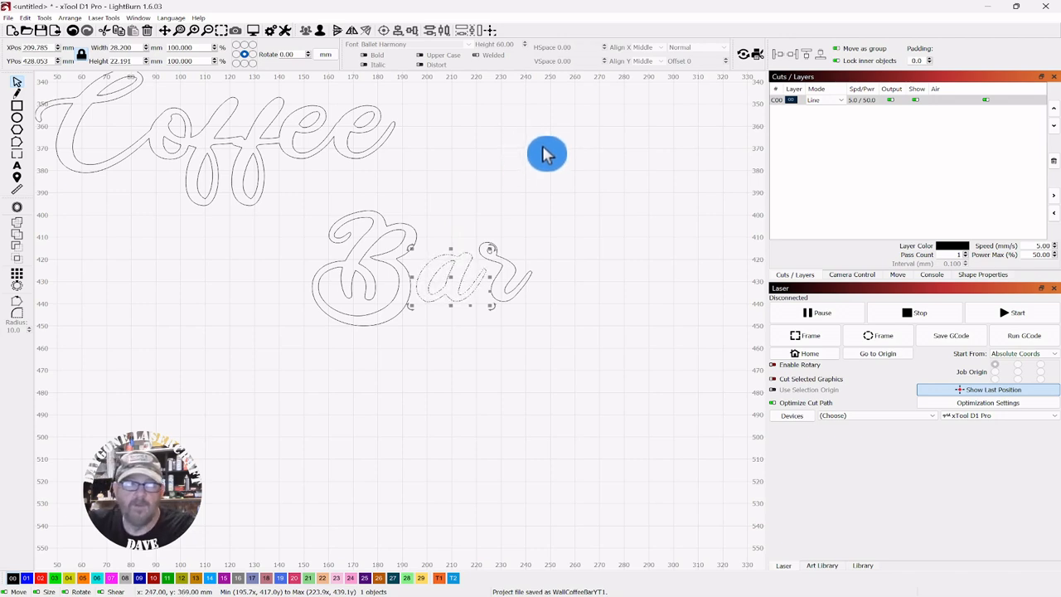
pyautogui.press('Left')
pyautogui.press('Left')
pyautogui.press('Left')
pyautogui.press('Left')
pyautogui.press('Left')
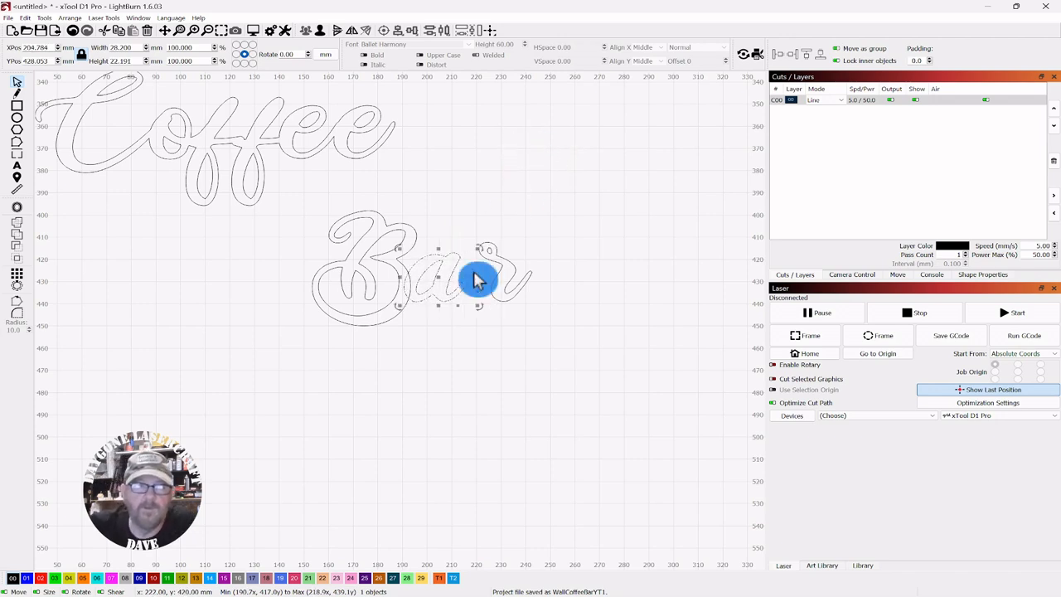
pyautogui.scroll(3, 452, 350)
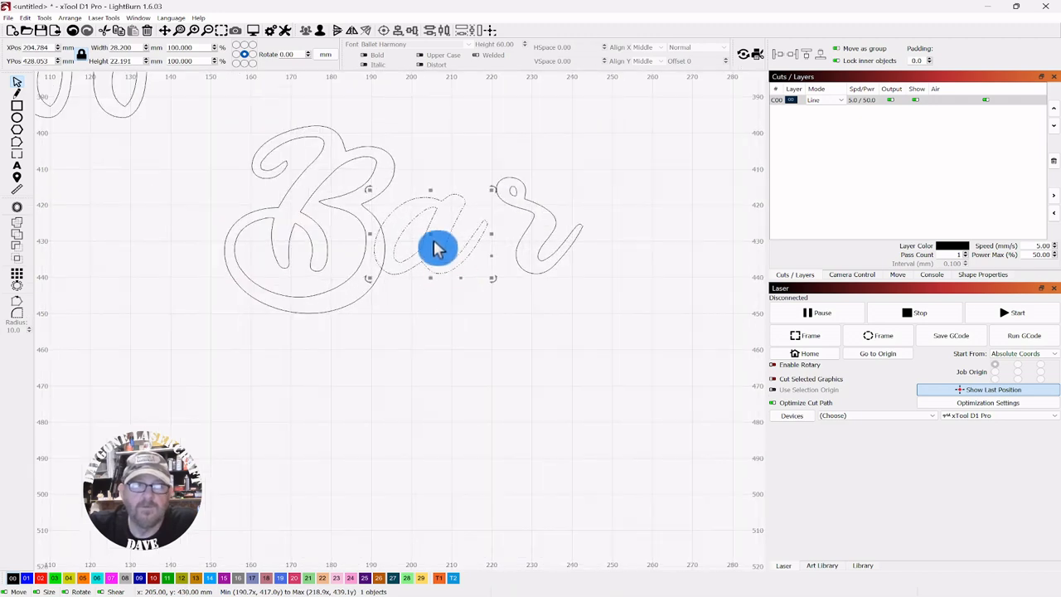
# Tighten the spacing in Bar by shifting the a about 1 mm right and nudging the r 5 mm left
pyautogui.moveTo(430, 237); pyautogui.dragTo(440, 246)
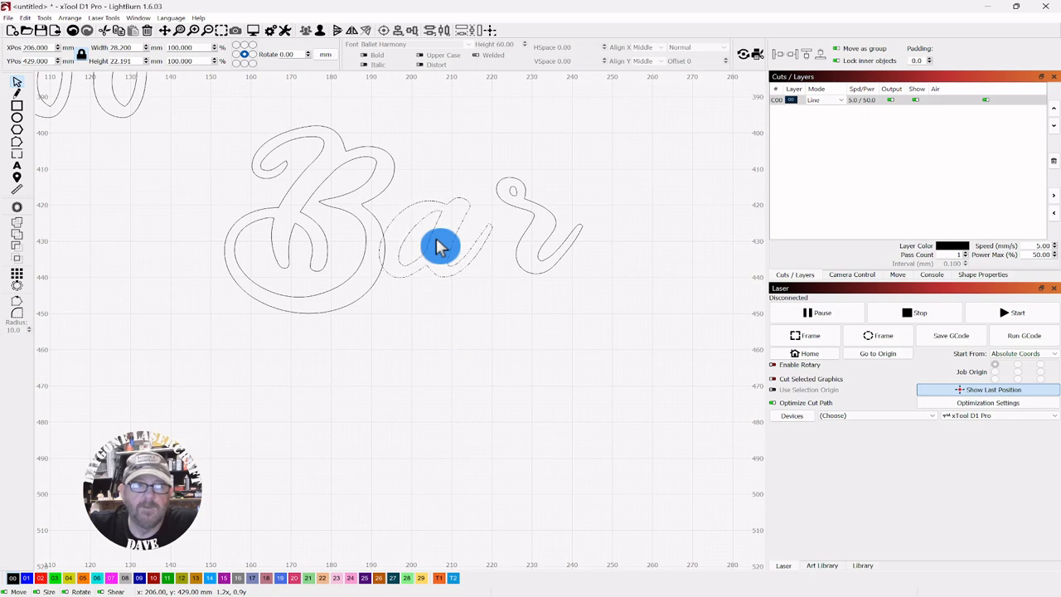
pyautogui.click(486, 315)
pyautogui.moveTo(571, 172); pyautogui.dragTo(502, 262)
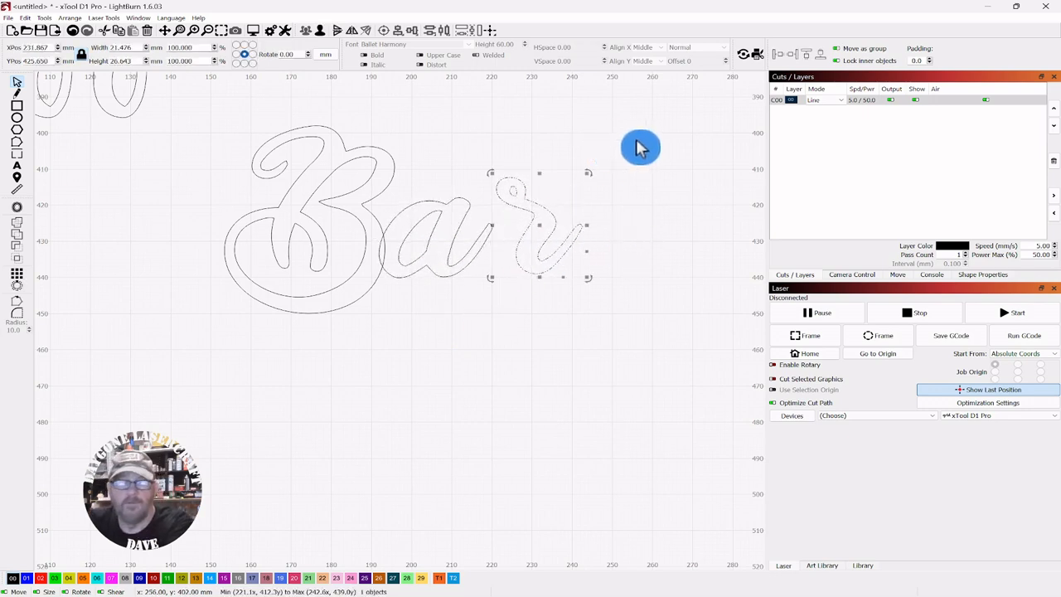
pyautogui.press('Left')
pyautogui.click(515, 103)
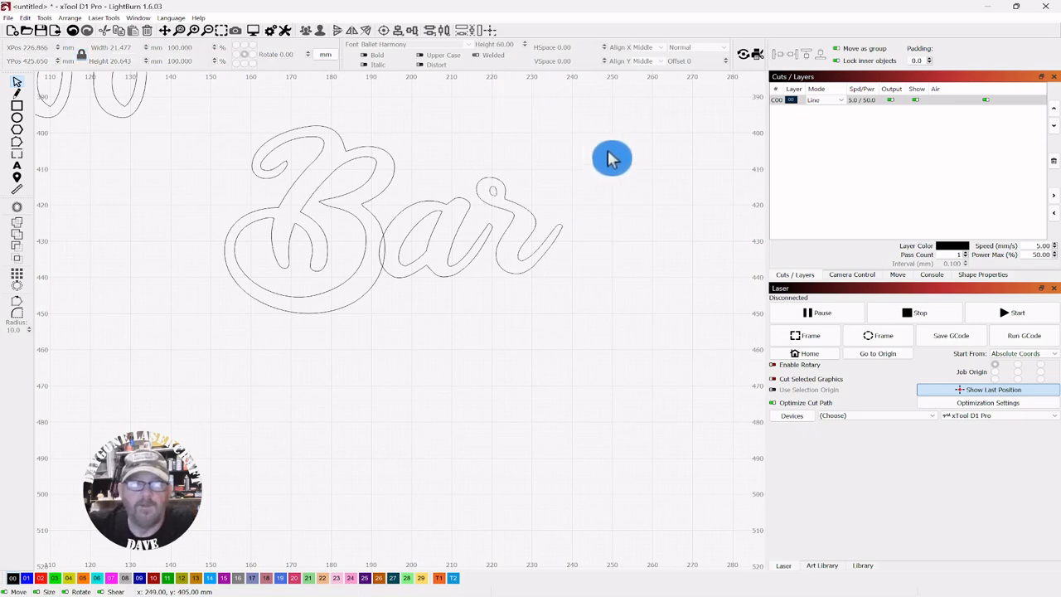
# Group the letters B and a, then group them with the r into a single Bar object
pyautogui.scroll(2, 603, 165)
pyautogui.scroll(1, 580, 163)
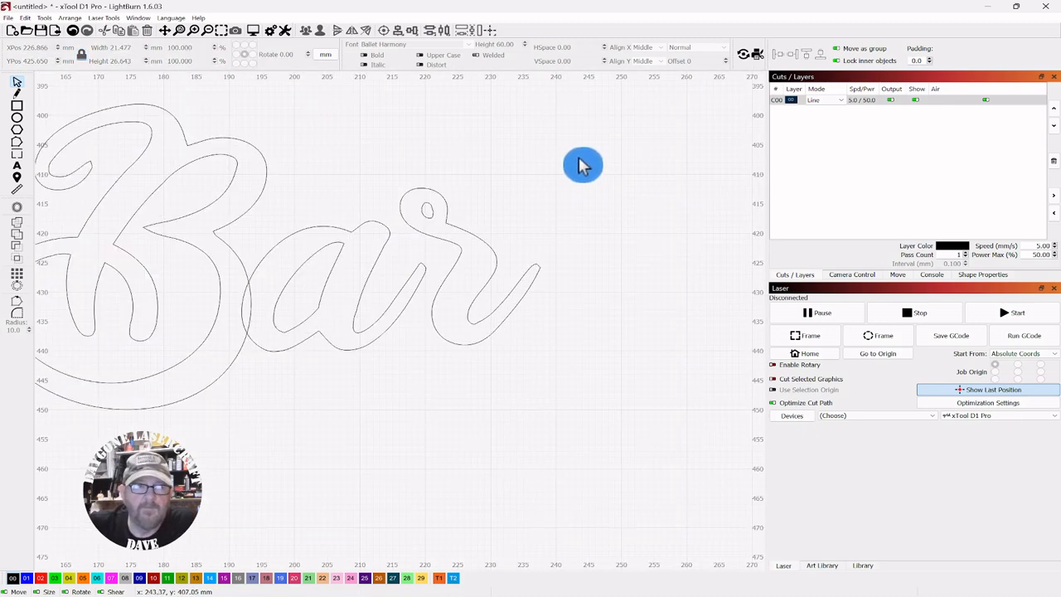
pyautogui.scroll(-3, 671, 162)
pyautogui.scroll(-3, 651, 155)
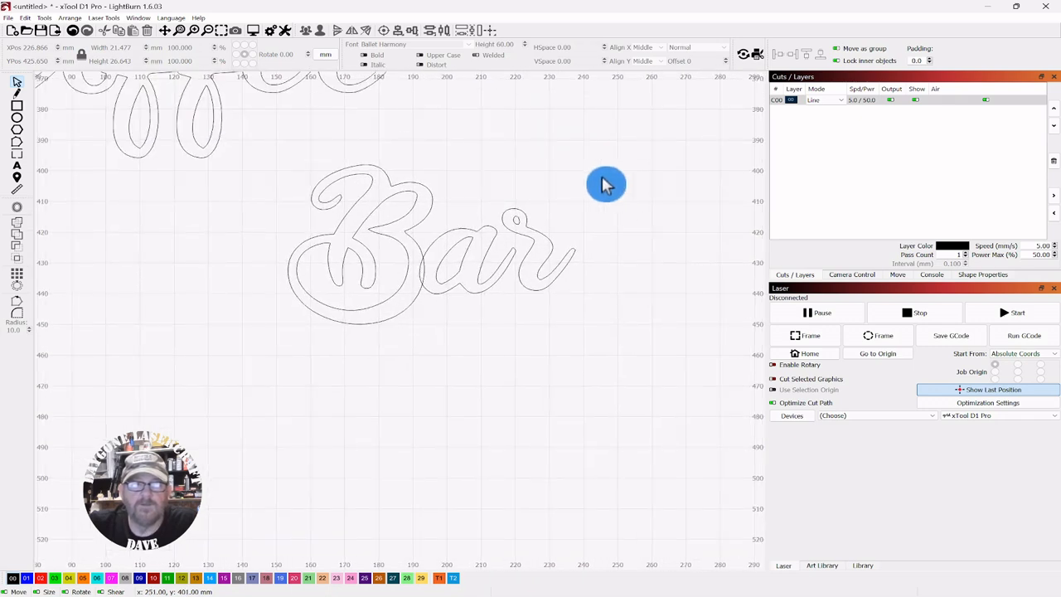
pyautogui.moveTo(620, 174); pyautogui.dragTo(274, 316)
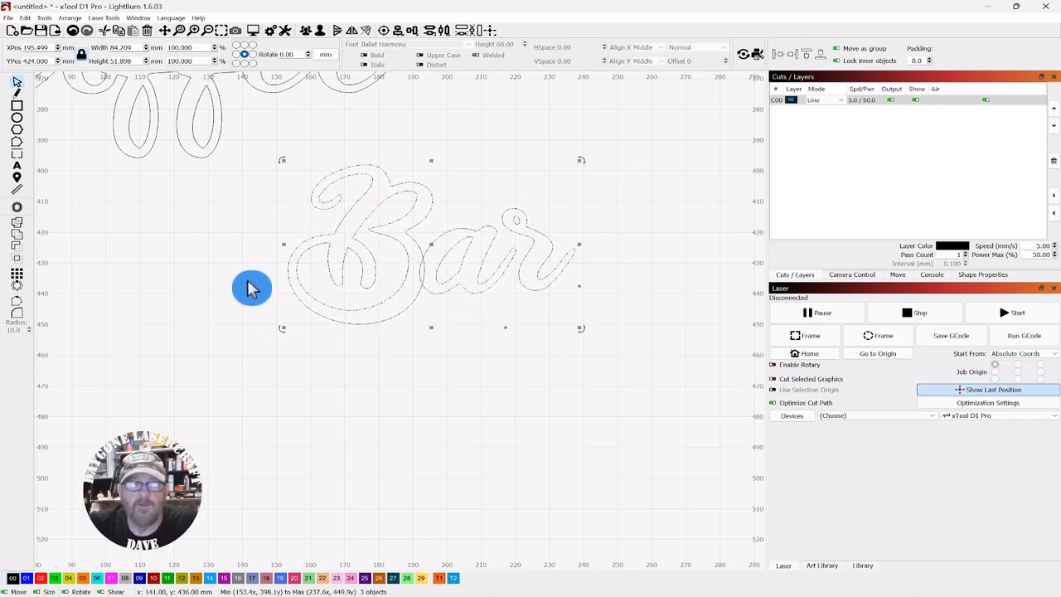
pyautogui.click(536, 113)
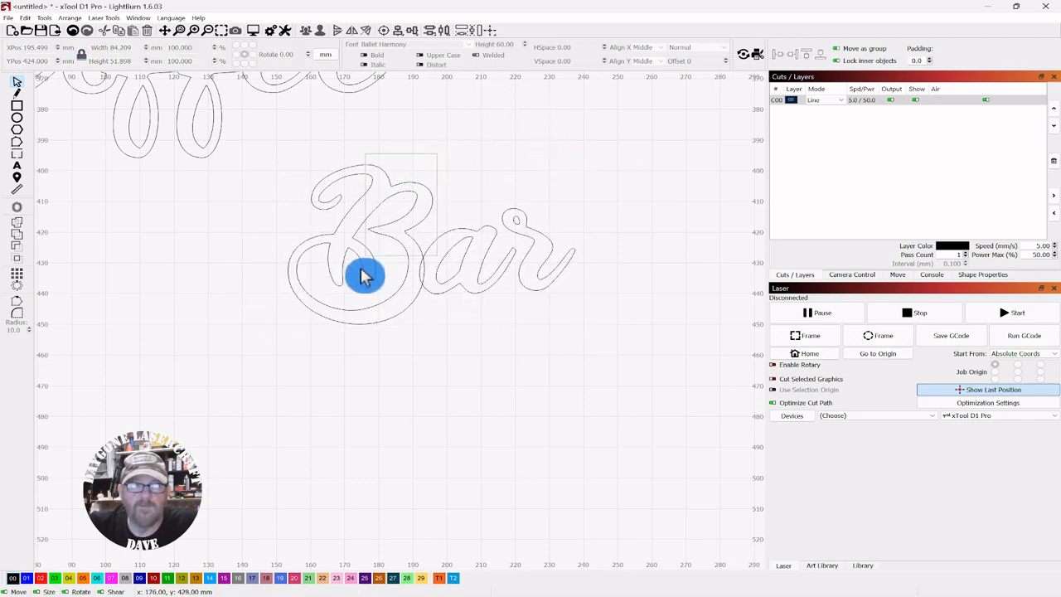
pyautogui.click(355, 307)
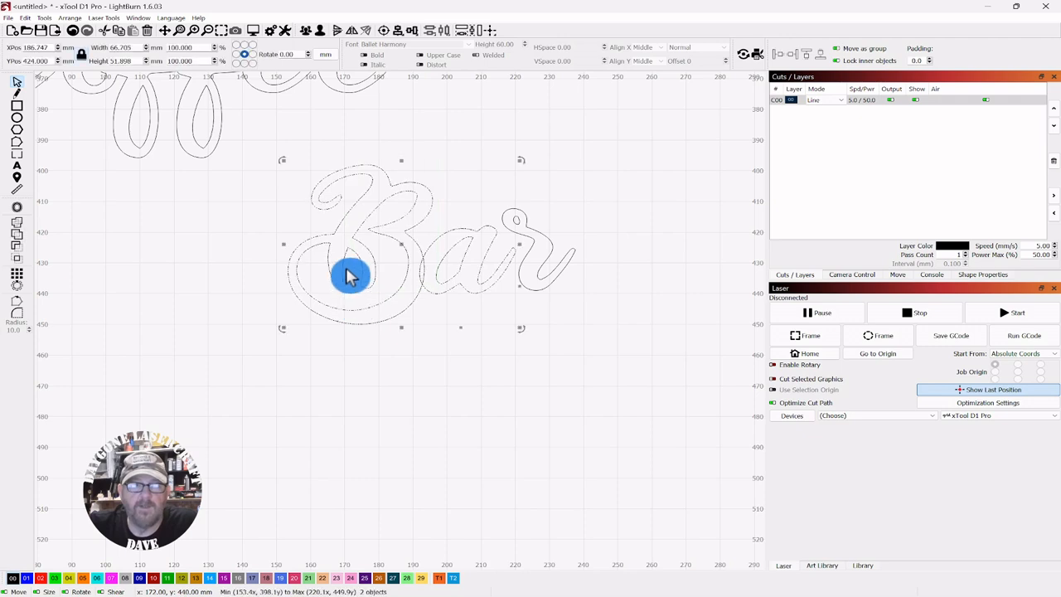
pyautogui.click(17, 229)
pyautogui.click(539, 173)
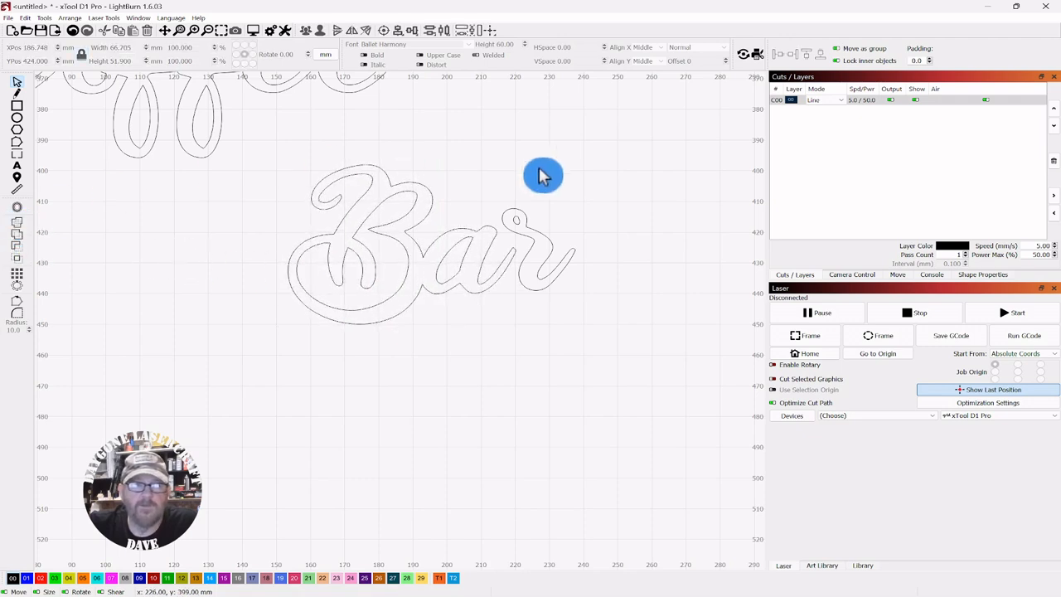
pyautogui.moveTo(551, 172); pyautogui.dragTo(294, 315)
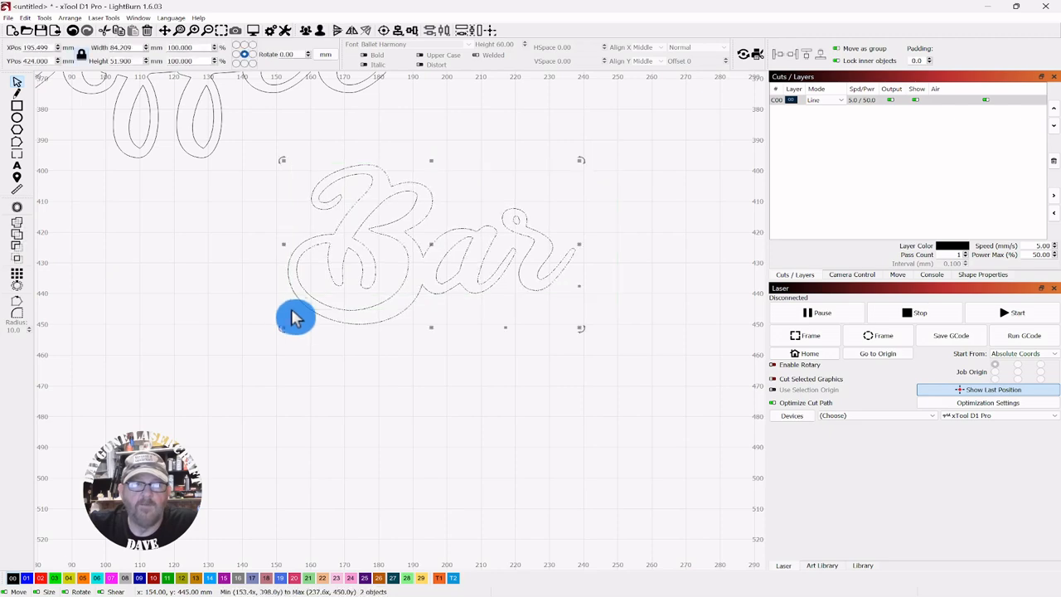
pyautogui.click(312, 31)
# Move the Bar word about 15 mm left so it tucks beneath the end of Coffee
pyautogui.scroll(-3, 486, 138)
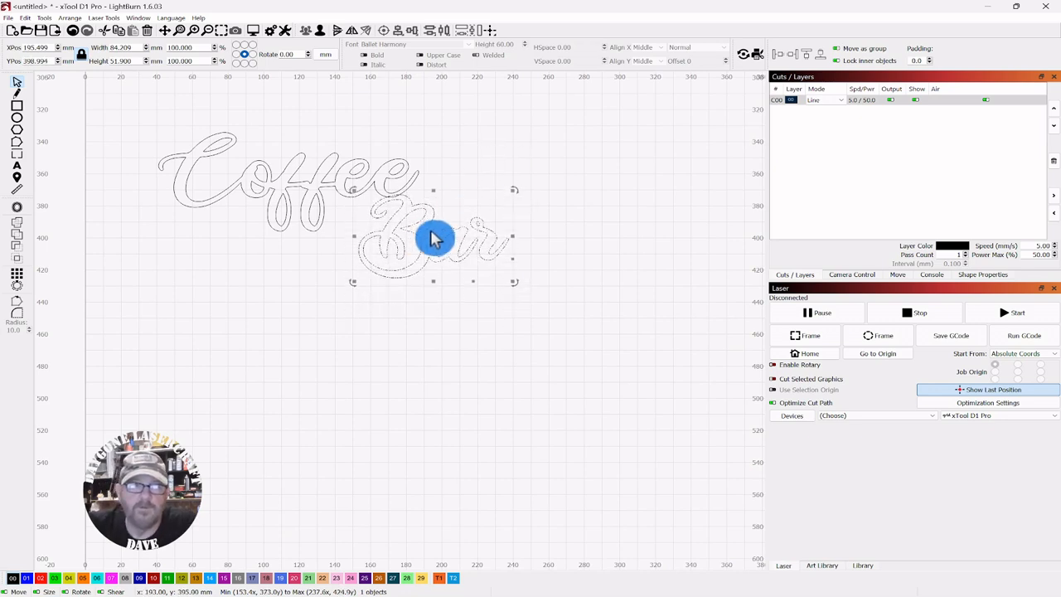
pyautogui.moveTo(431, 236); pyautogui.dragTo(410, 245)
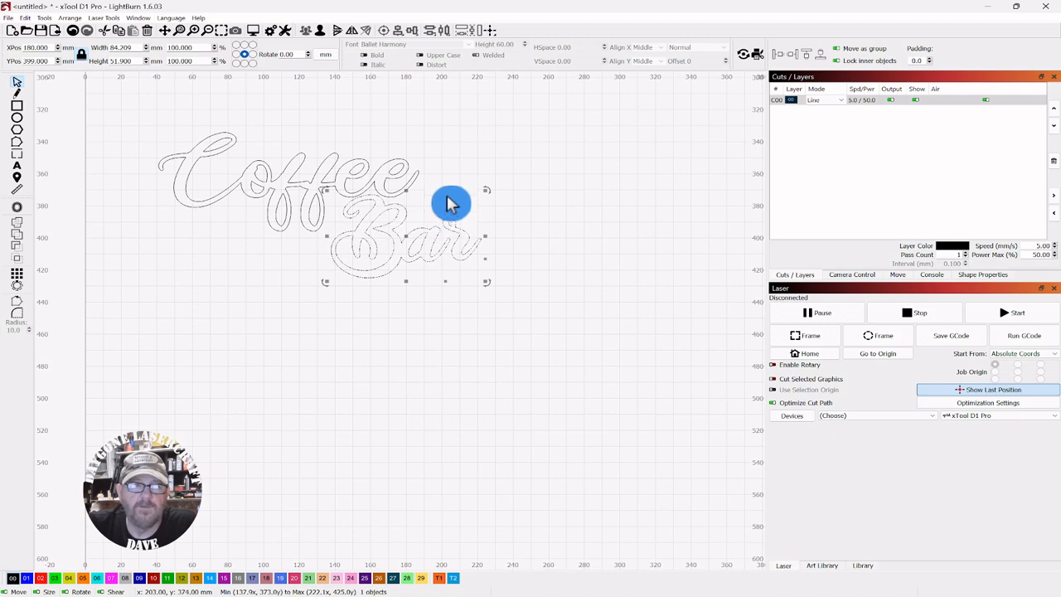
pyautogui.scroll(3, 450, 200)
pyautogui.moveTo(466, 120); pyautogui.dragTo(653, 117)
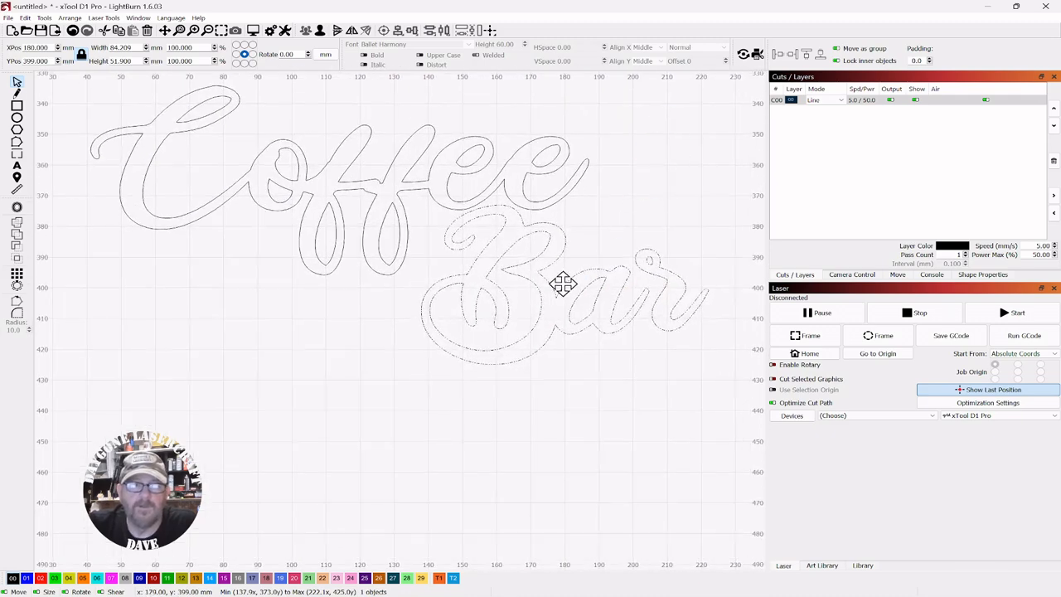
pyautogui.moveTo(563, 284); pyautogui.dragTo(570, 280)
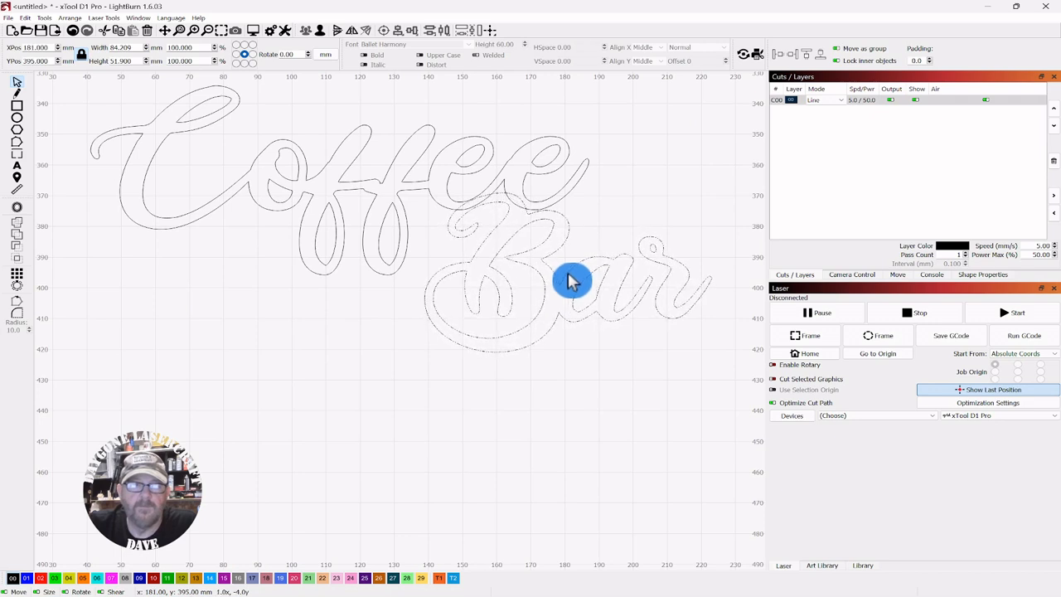
pyautogui.click(655, 116)
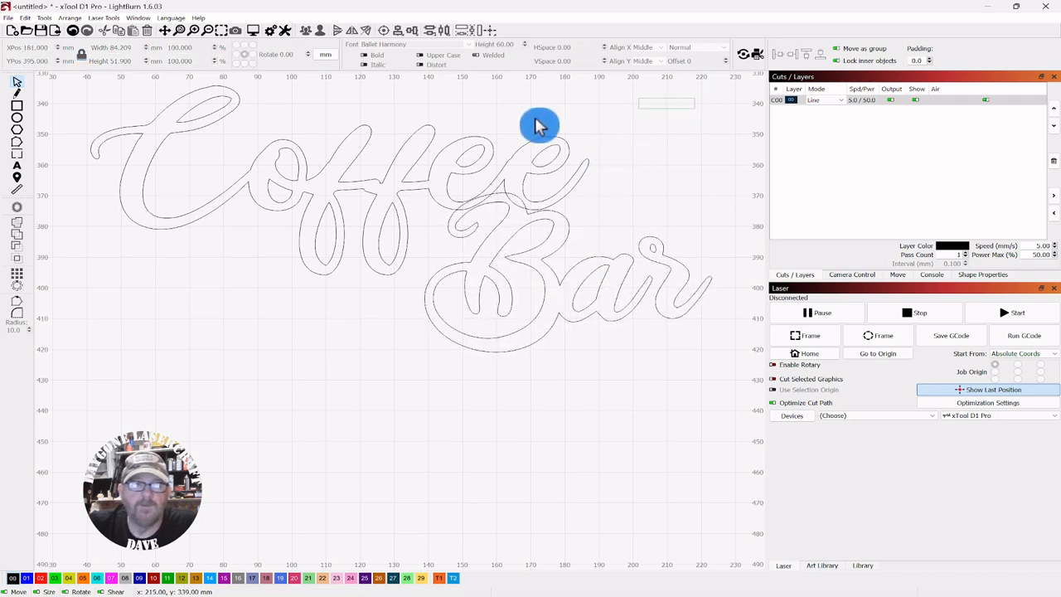
# Select both the Coffee and Bar words and group them together
pyautogui.moveTo(538, 125); pyautogui.dragTo(153, 298)
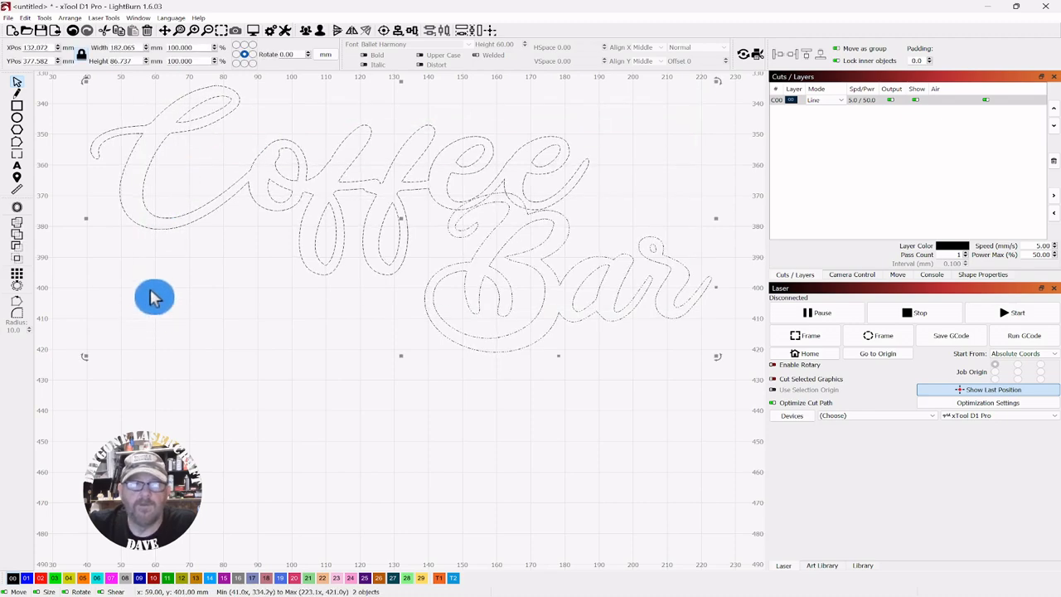
pyautogui.click(17, 222)
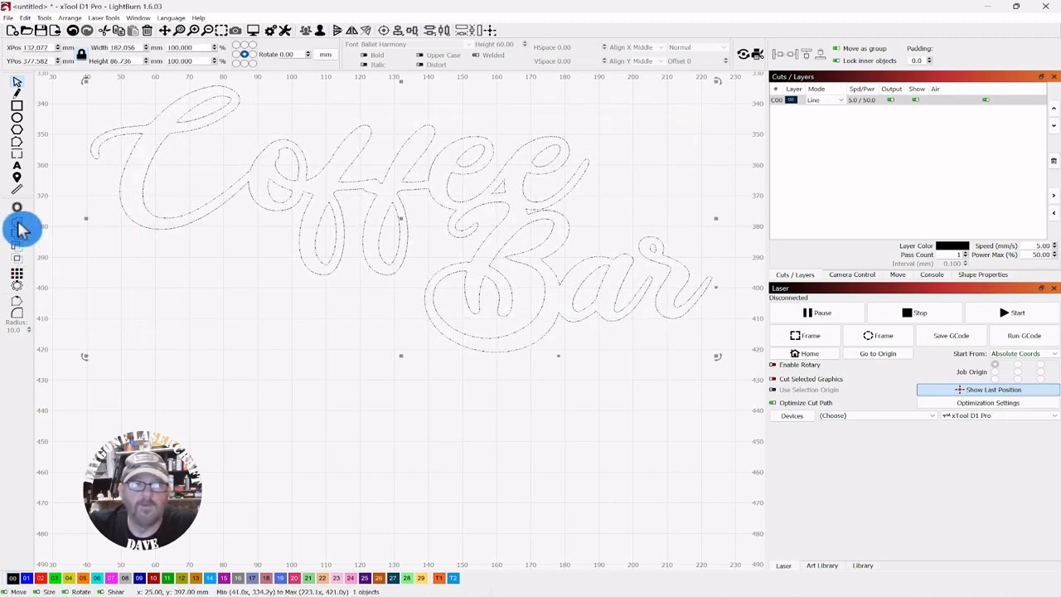
pyautogui.click(230, 313)
# Zoom and pan around the grouped Coffee Bar lettering to review the layout
pyautogui.scroll(-2, 232, 319)
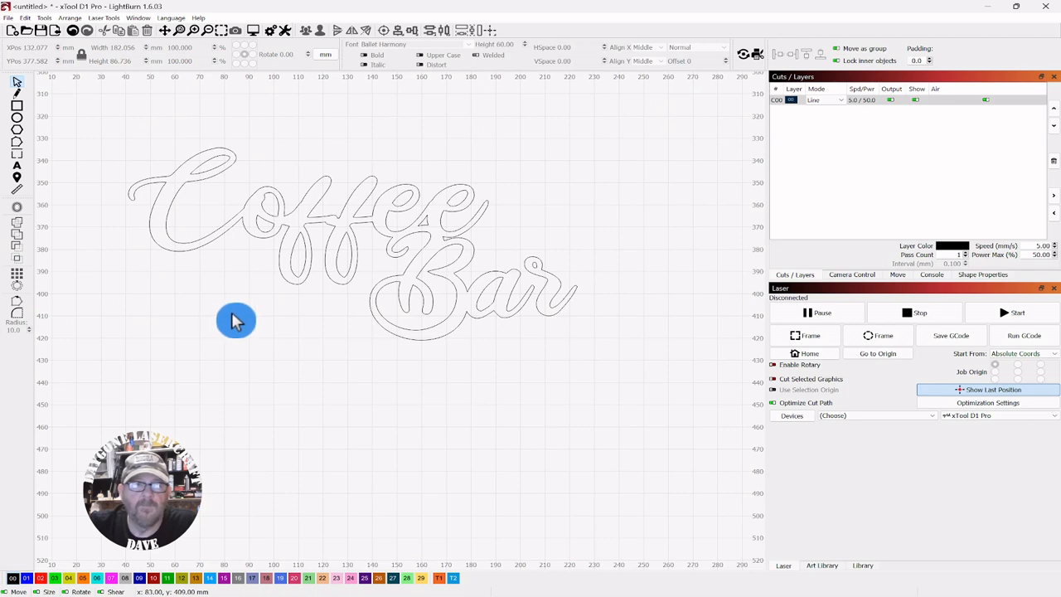
pyautogui.scroll(1, 235, 322)
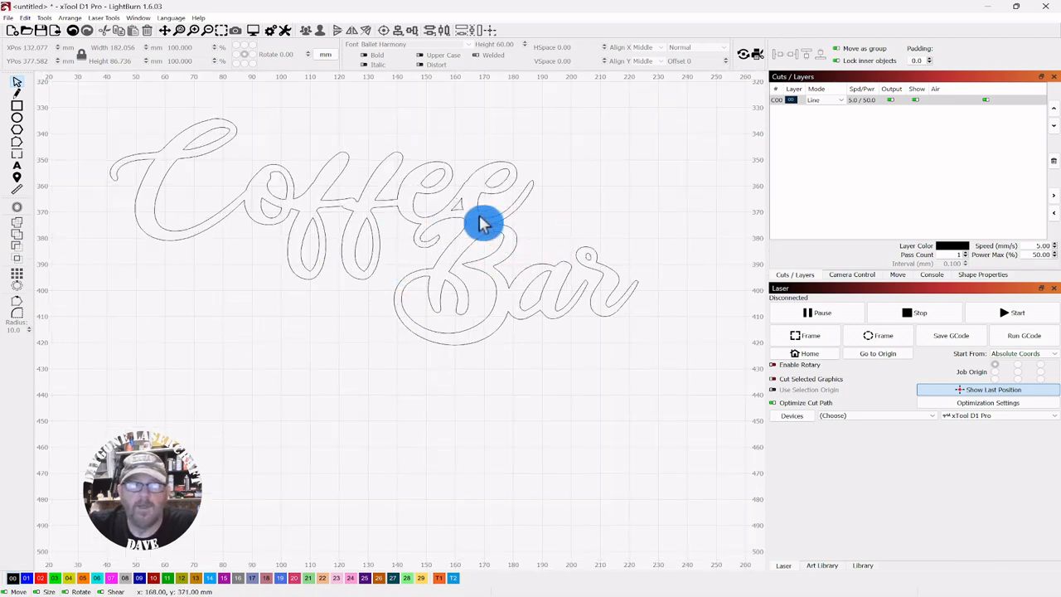
pyautogui.scroll(2, 461, 206)
pyautogui.scroll(-1, 460, 205)
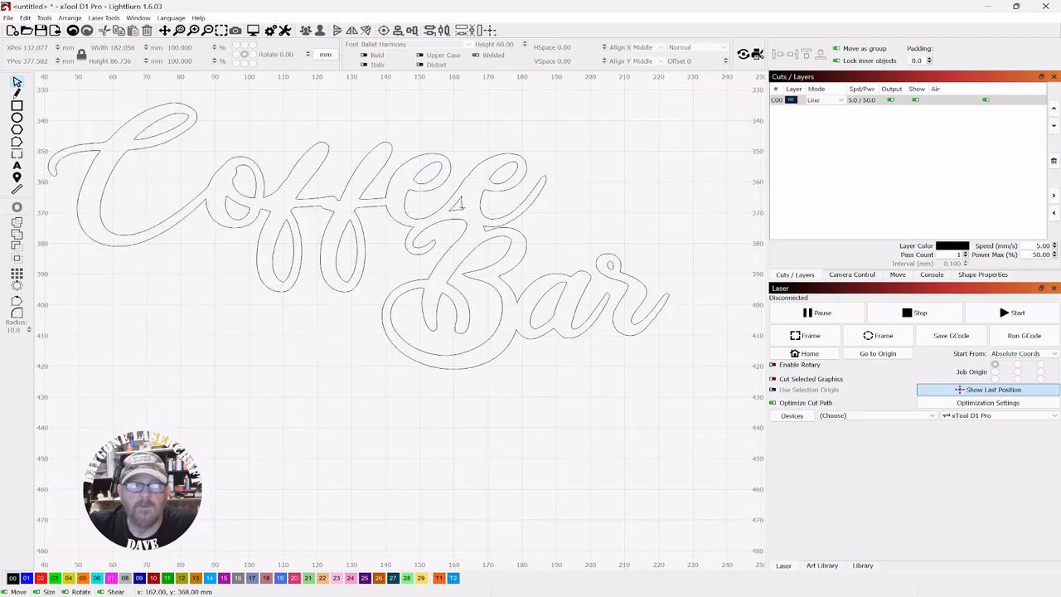
pyautogui.scroll(-1, 462, 207)
pyautogui.scroll(-1, 493, 236)
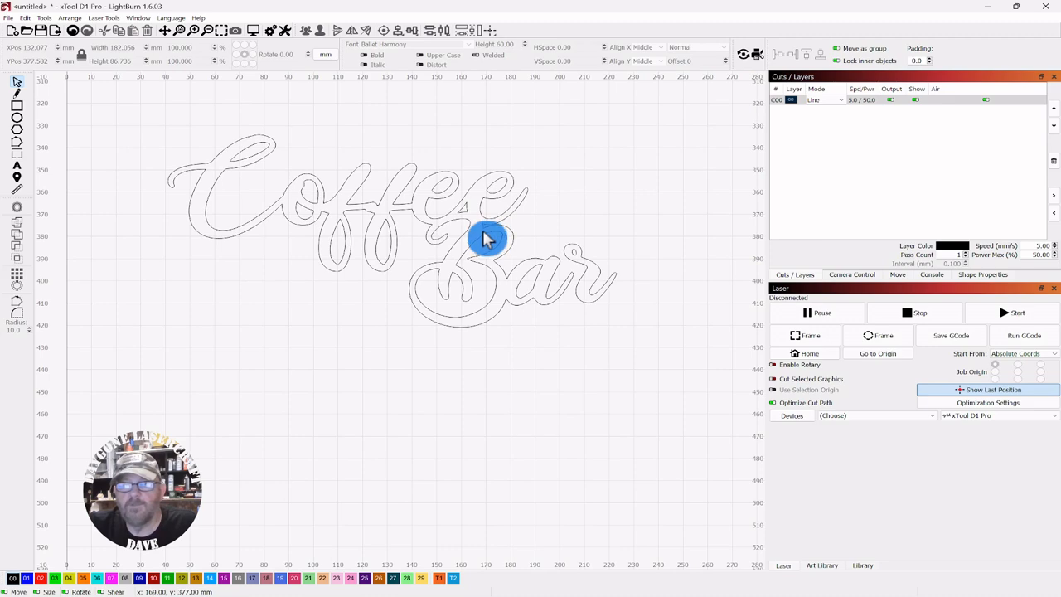
pyautogui.scroll(1, 585, 200)
pyautogui.moveTo(585, 200); pyautogui.dragTo(564, 161)
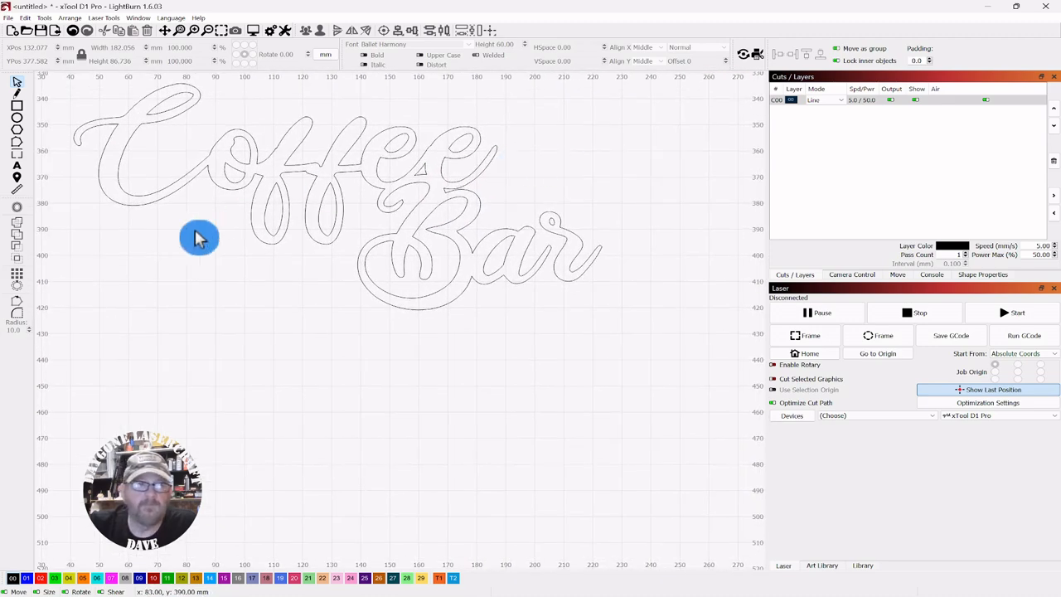
# Add a text letter D in the ARCO Typography font below the sign
pyautogui.click(17, 166)
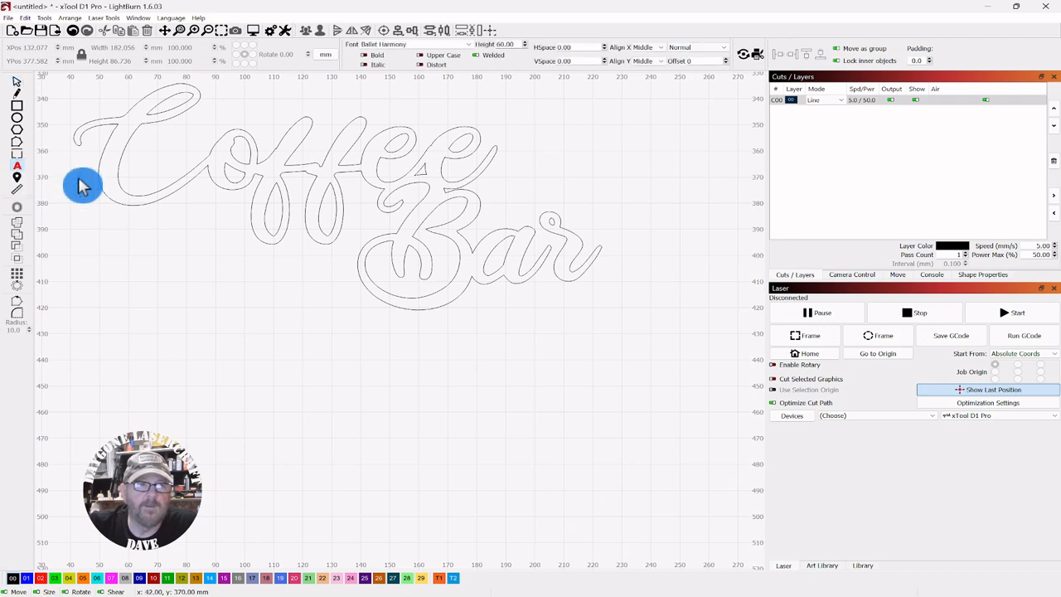
pyautogui.click(468, 47)
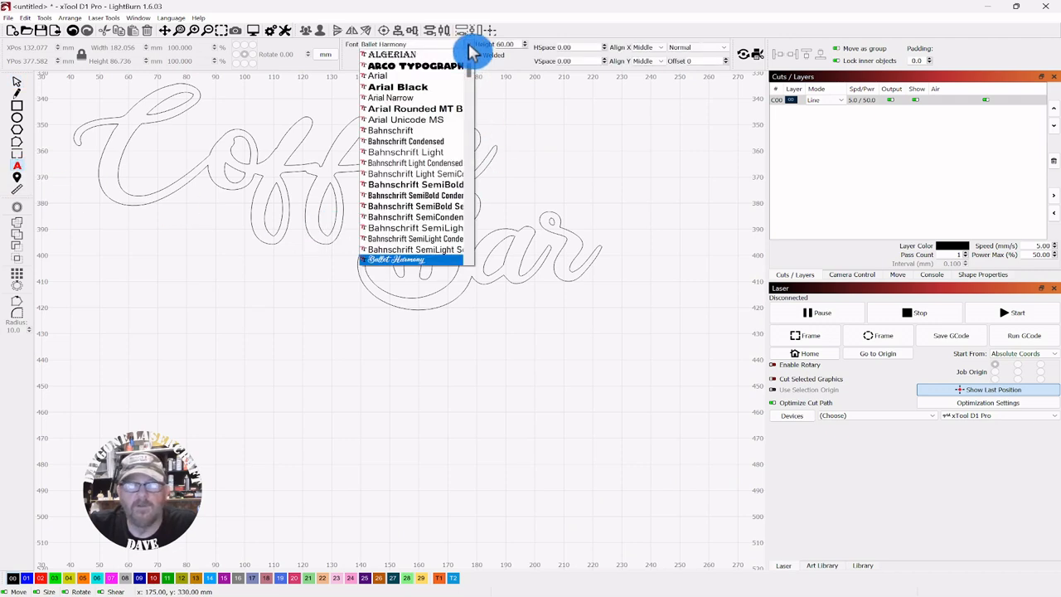
pyautogui.click(426, 72)
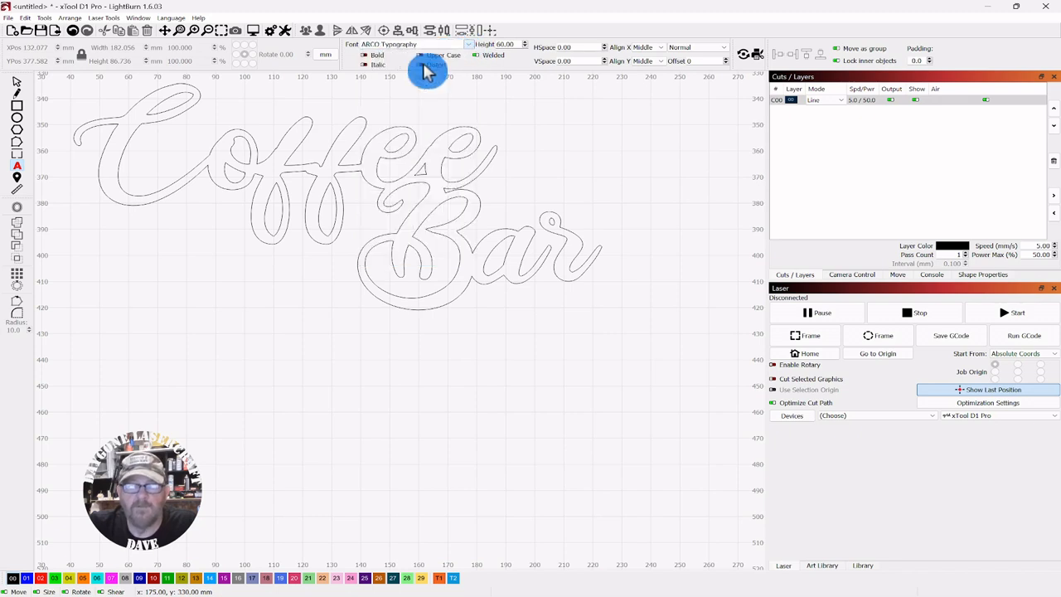
pyautogui.click(489, 384)
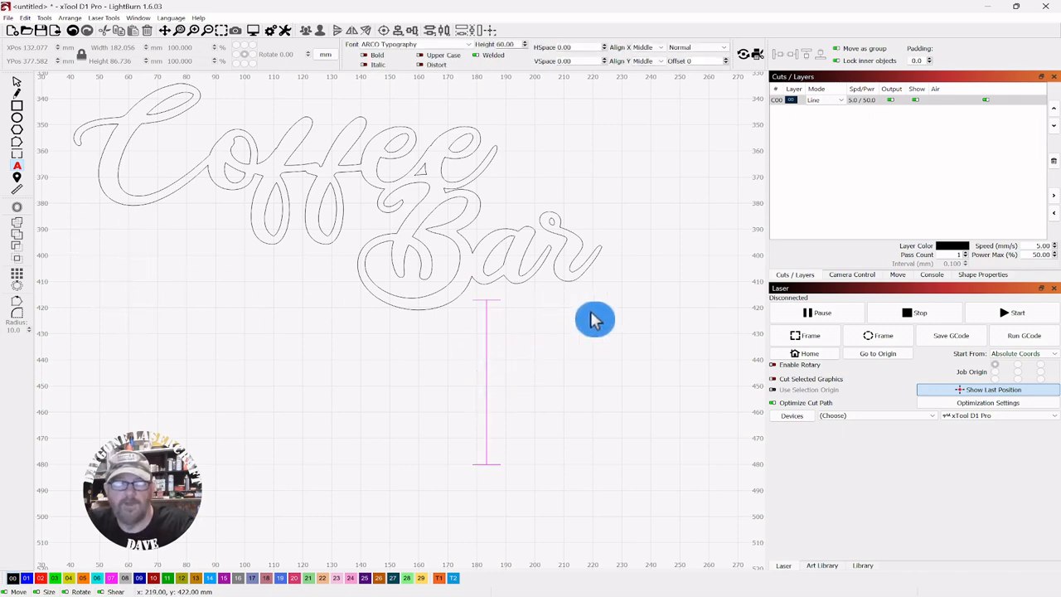
pyautogui.write('D')
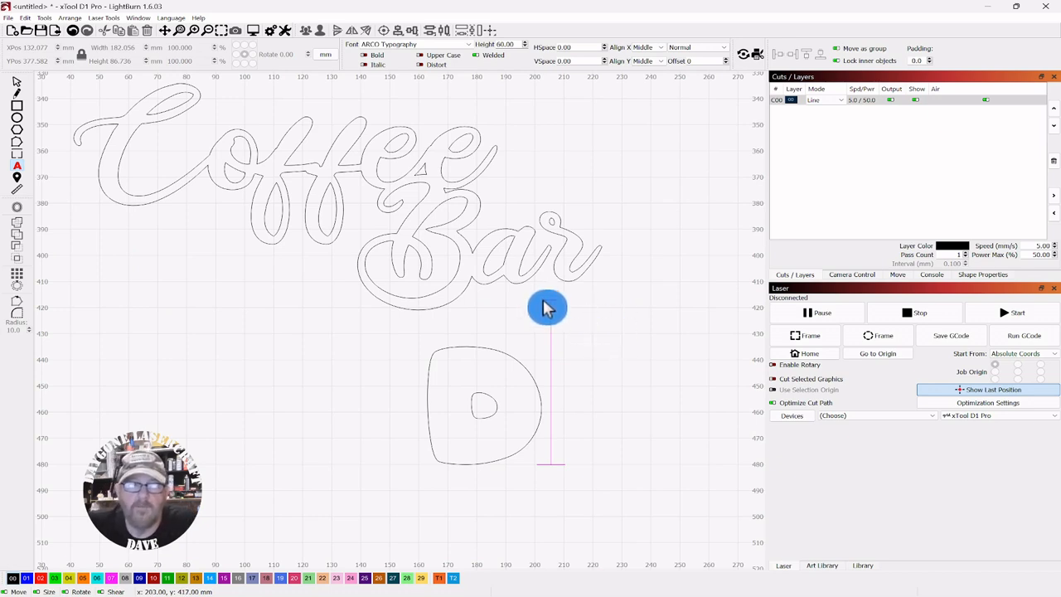
# Rotate the D 90° clockwise into a cup shape and move it about 19 mm left
pyautogui.click(18, 83)
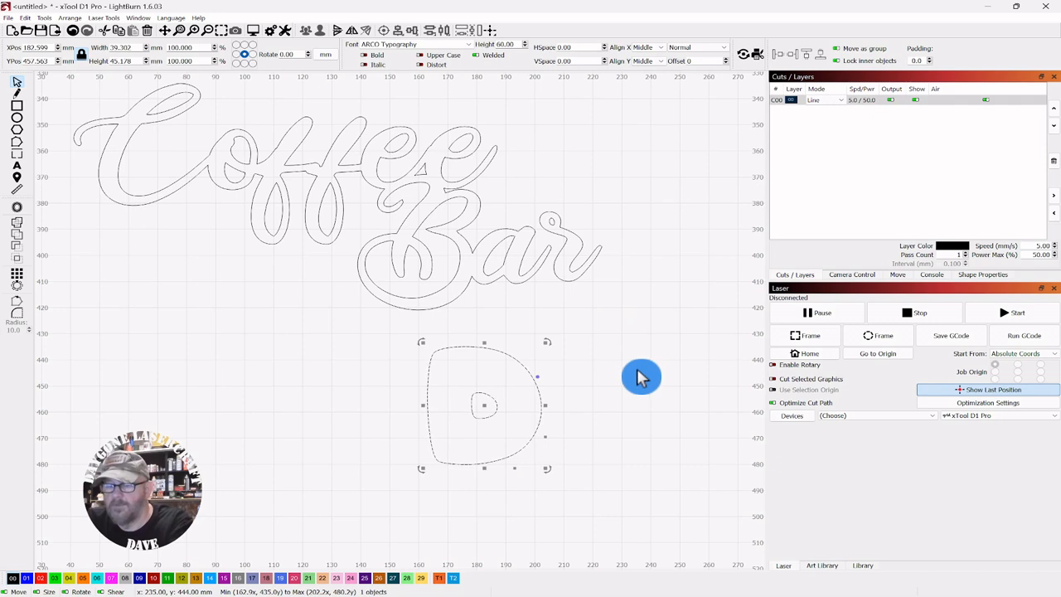
pyautogui.hotkey('ctrl', '.')
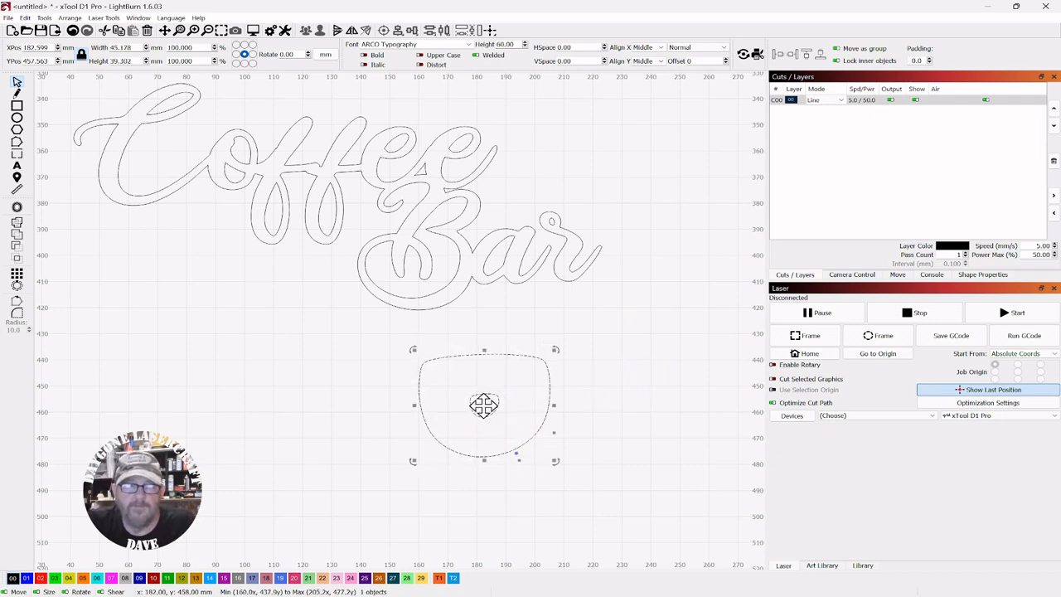
pyautogui.moveTo(483, 405); pyautogui.dragTo(439, 406)
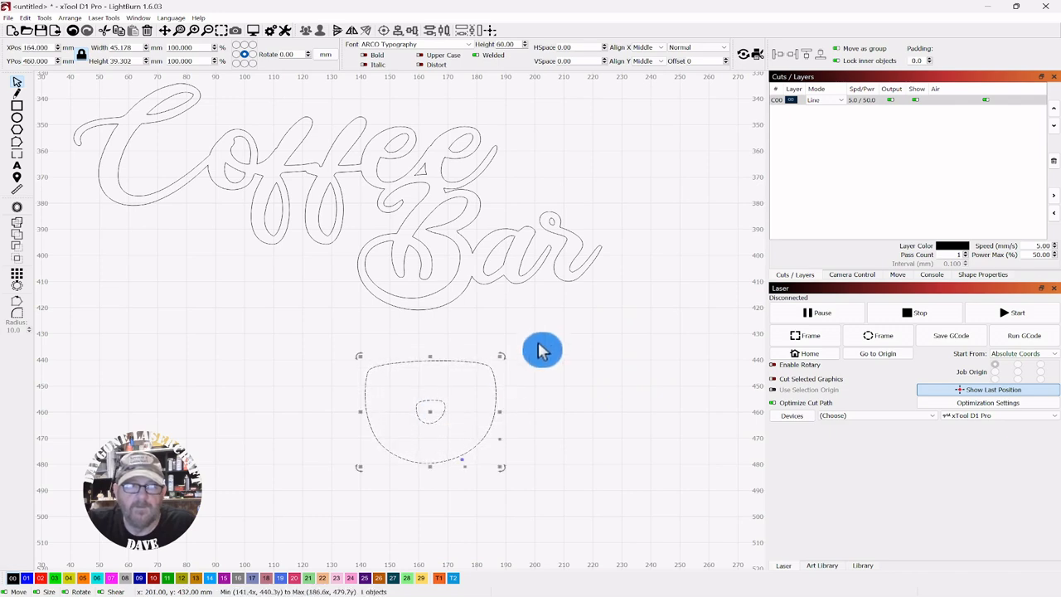
# Convert the D to a path and delete its inner counter shape
pyautogui.rightClick(430, 412)
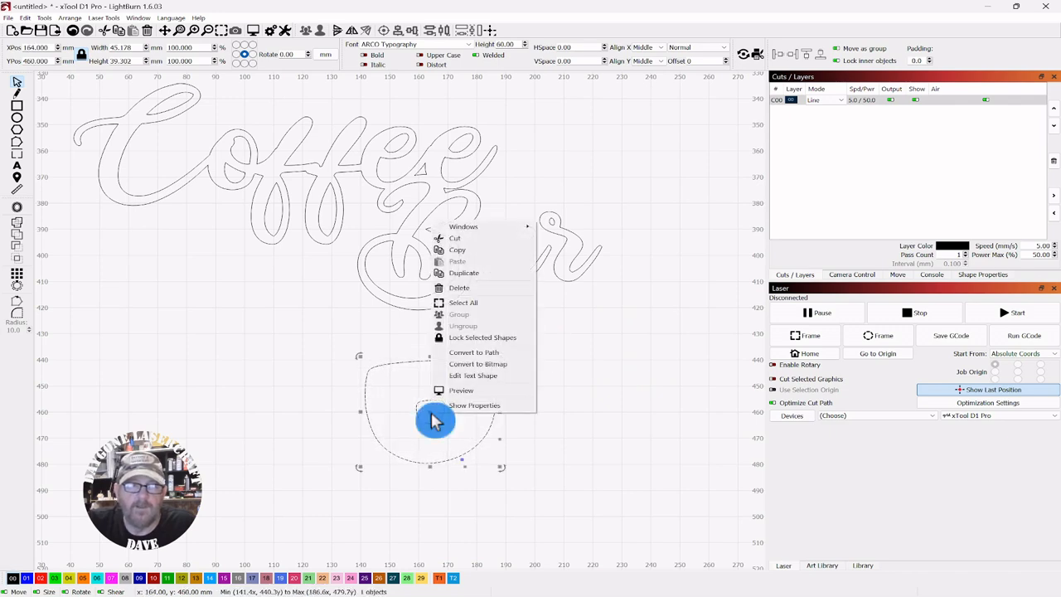
pyautogui.click(487, 352)
pyautogui.click(592, 395)
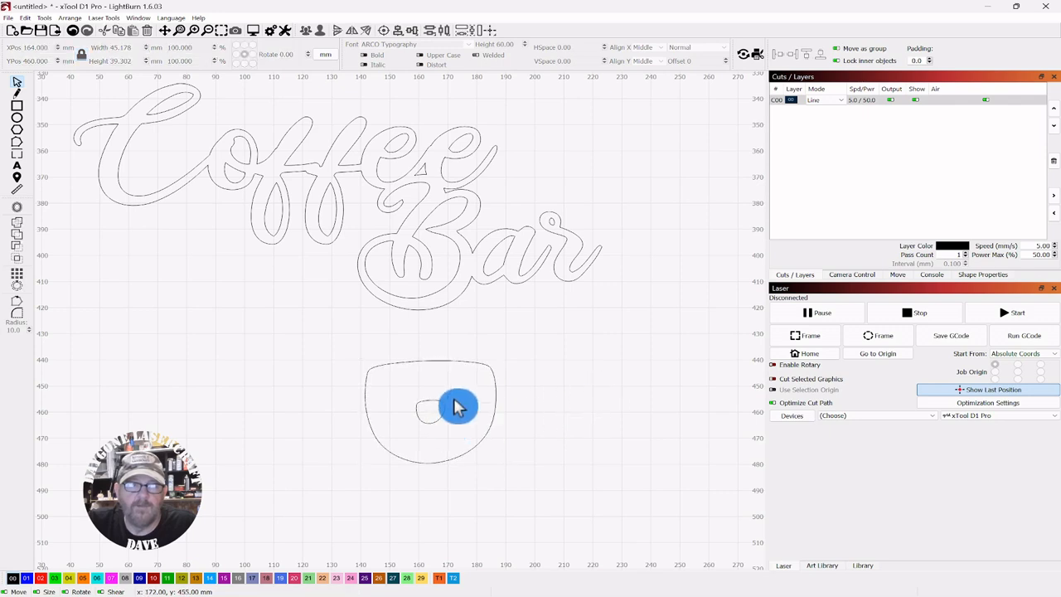
pyautogui.click(412, 432)
pyautogui.press('Delete')
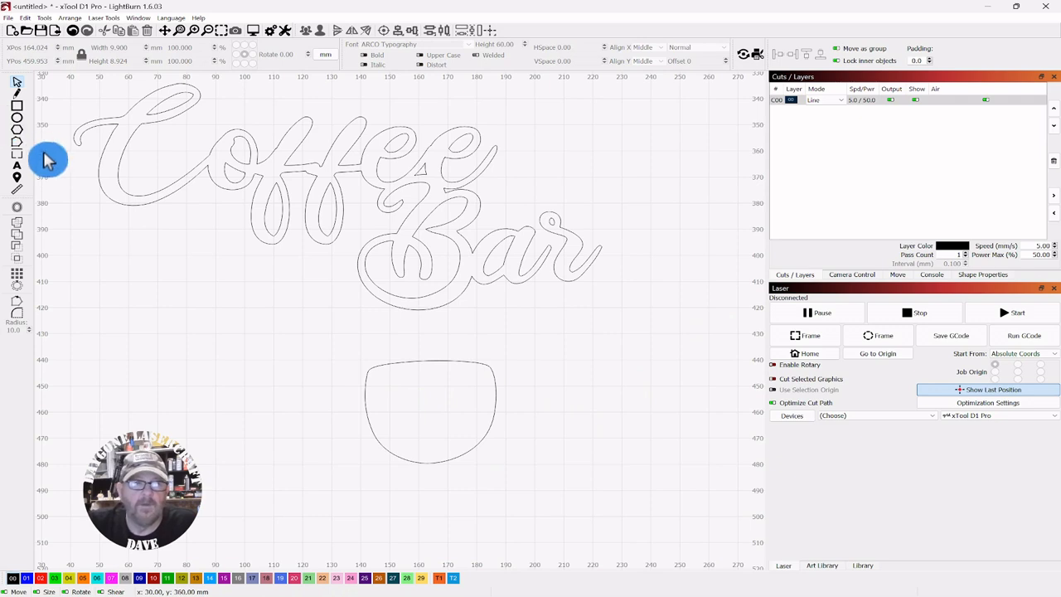
# Add a text letter D to the right of the cup shape
pyautogui.click(17, 167)
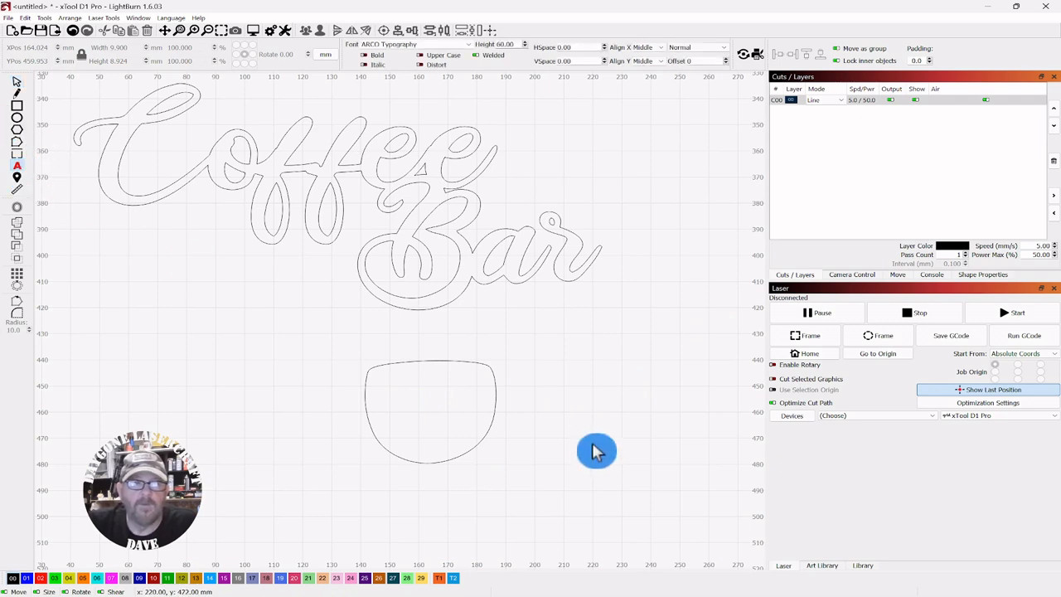
pyautogui.click(573, 390)
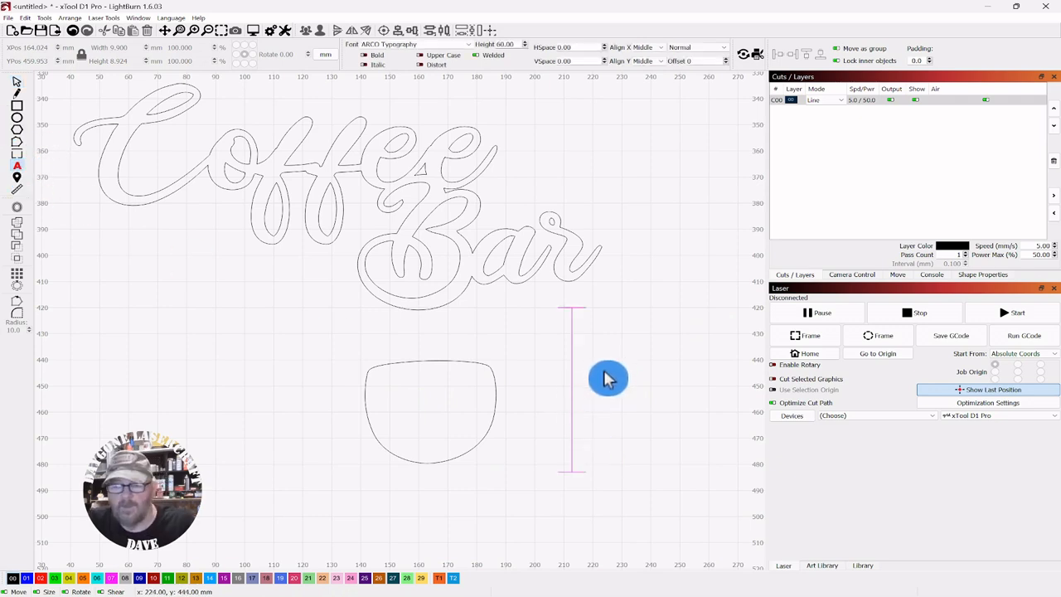
pyautogui.write('o')
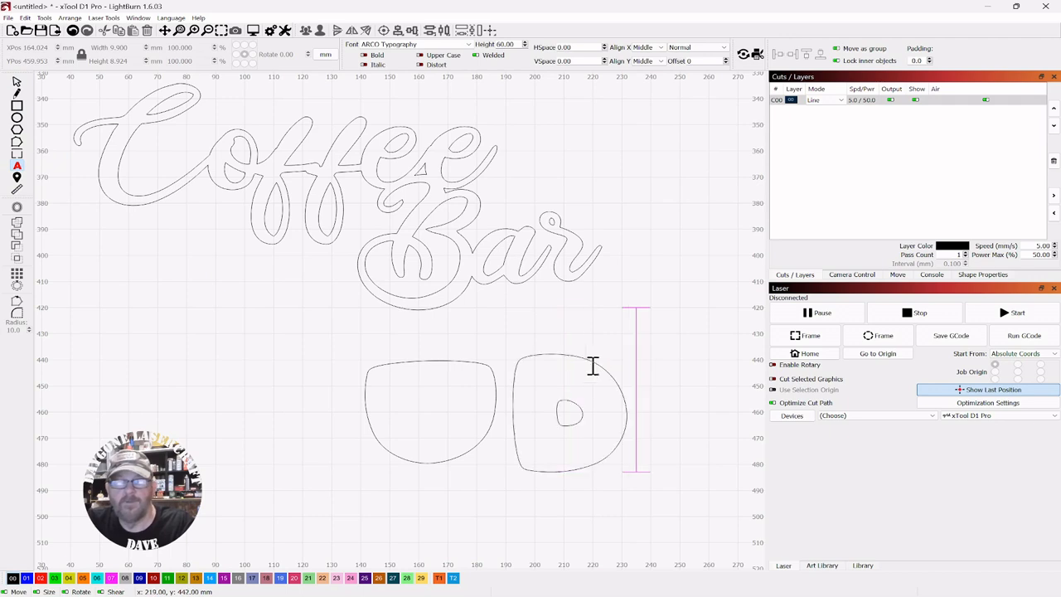
# Select the new D and convert it to a path
pyautogui.click(16, 83)
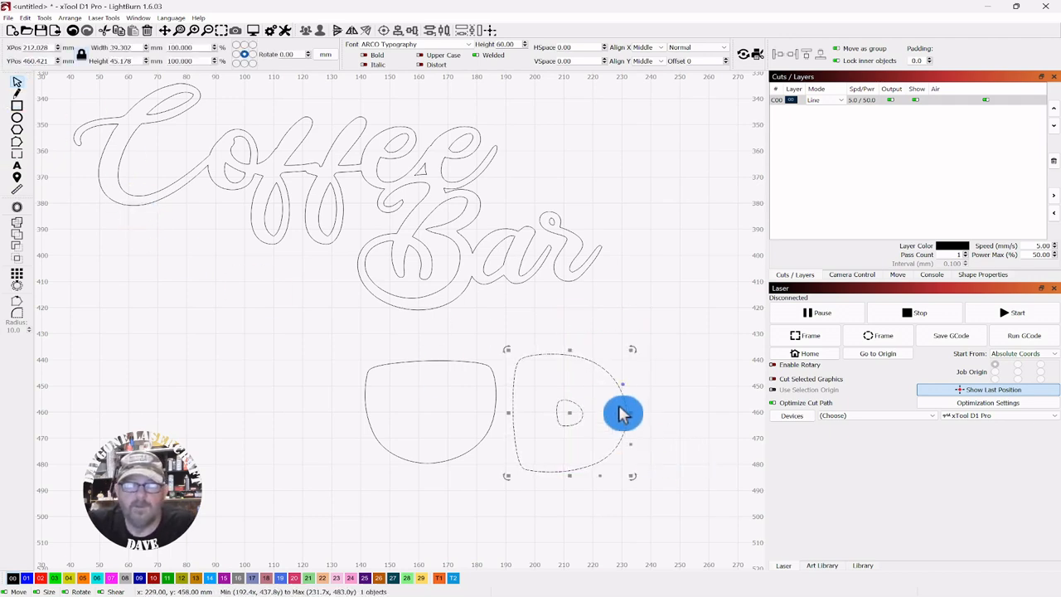
pyautogui.click(564, 460)
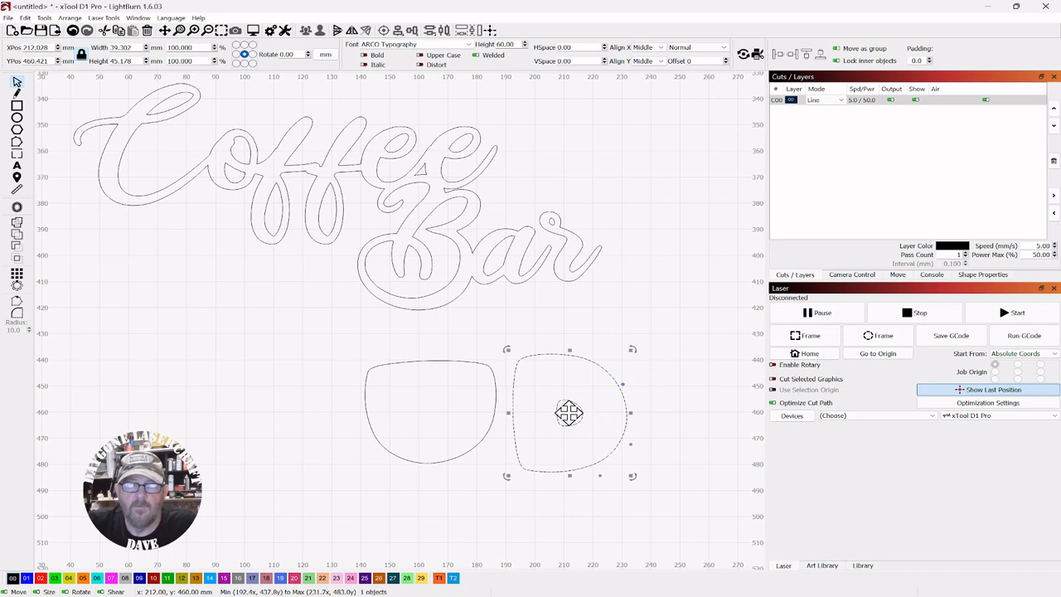
pyautogui.rightClick(568, 412)
pyautogui.click(604, 362)
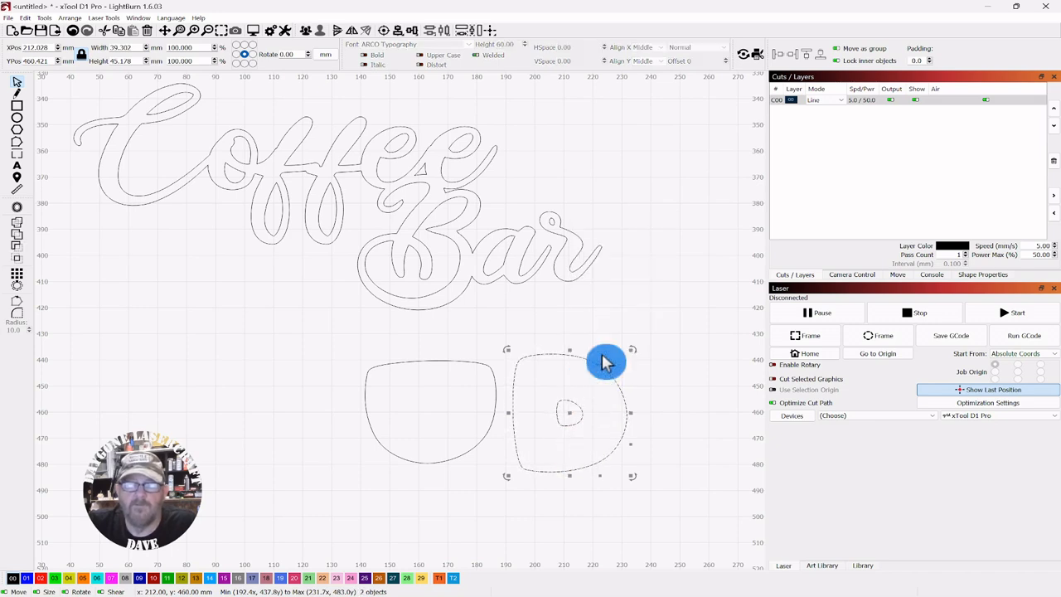
pyautogui.click(661, 262)
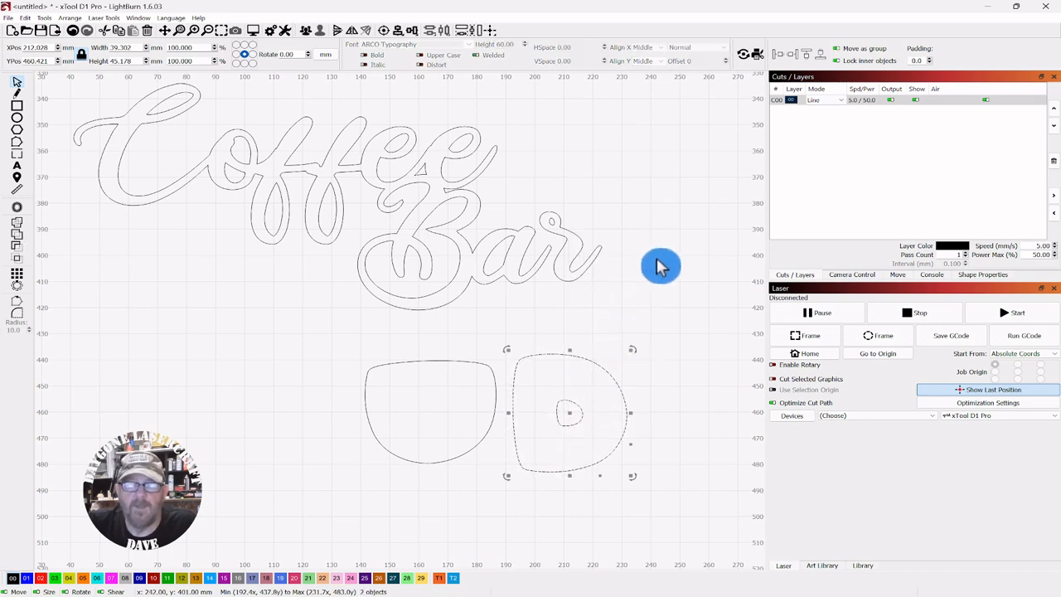
# Select both outlines of the D and group them
pyautogui.click(550, 403)
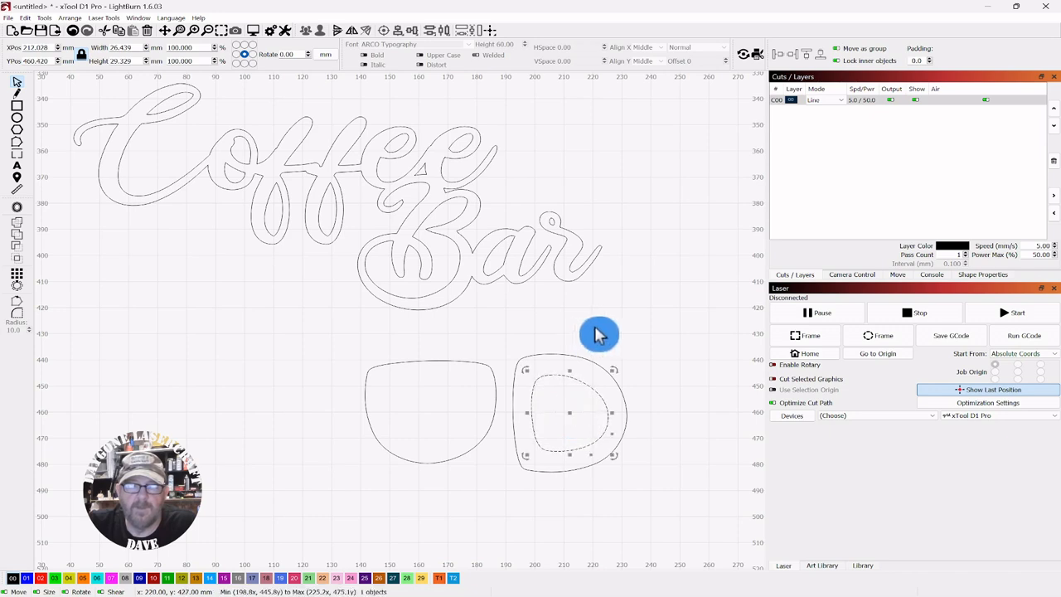
pyautogui.moveTo(652, 345); pyautogui.dragTo(568, 400)
pyautogui.moveTo(552, 462); pyautogui.dragTo(550, 464)
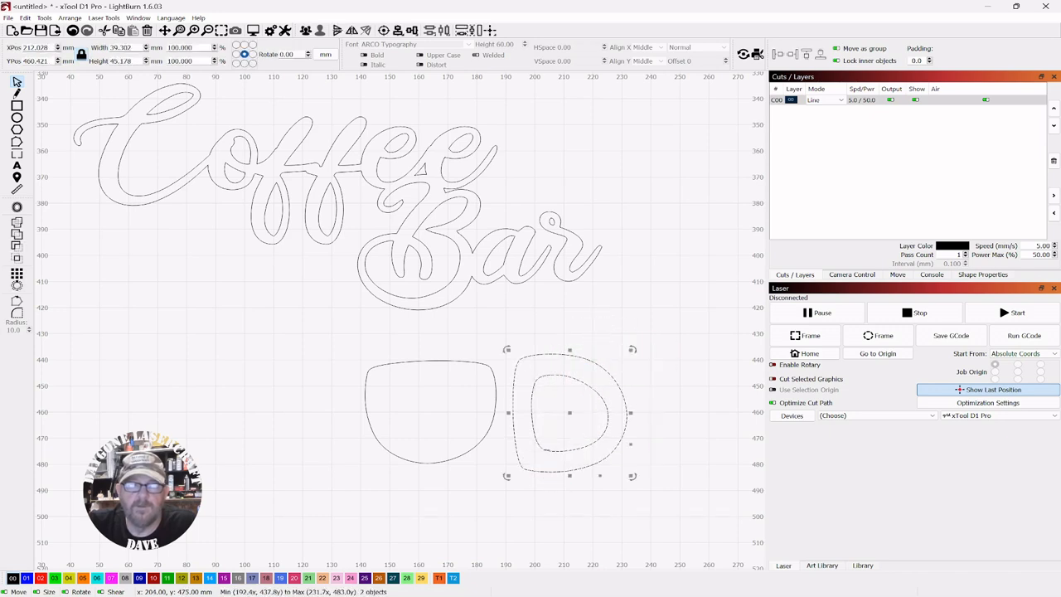
pyautogui.click(305, 31)
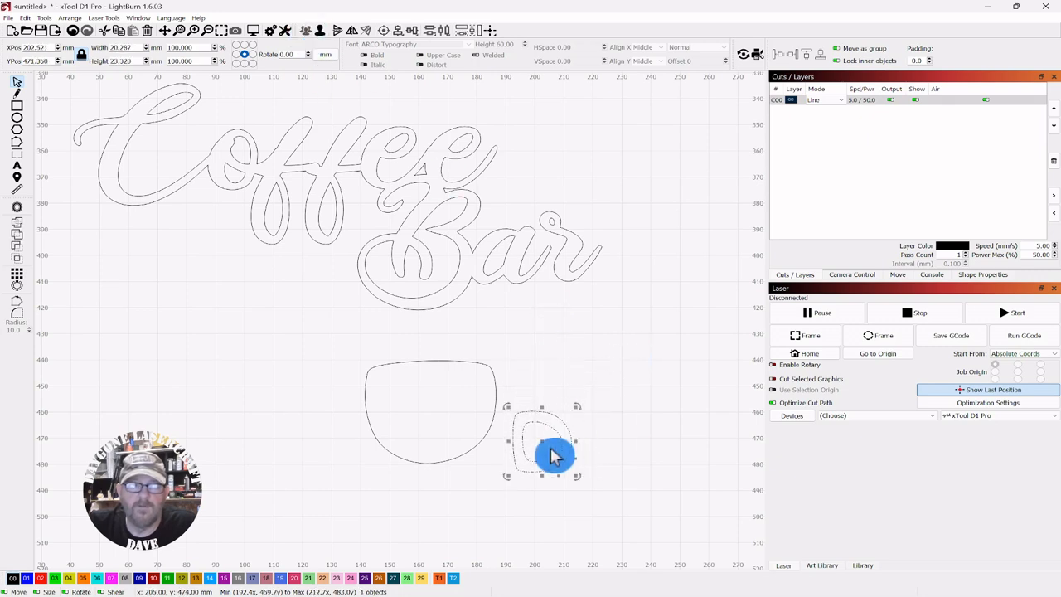
# Move the D onto the cup's right side as a handle and weld it to the cup
pyautogui.moveTo(540, 446); pyautogui.dragTo(509, 399)
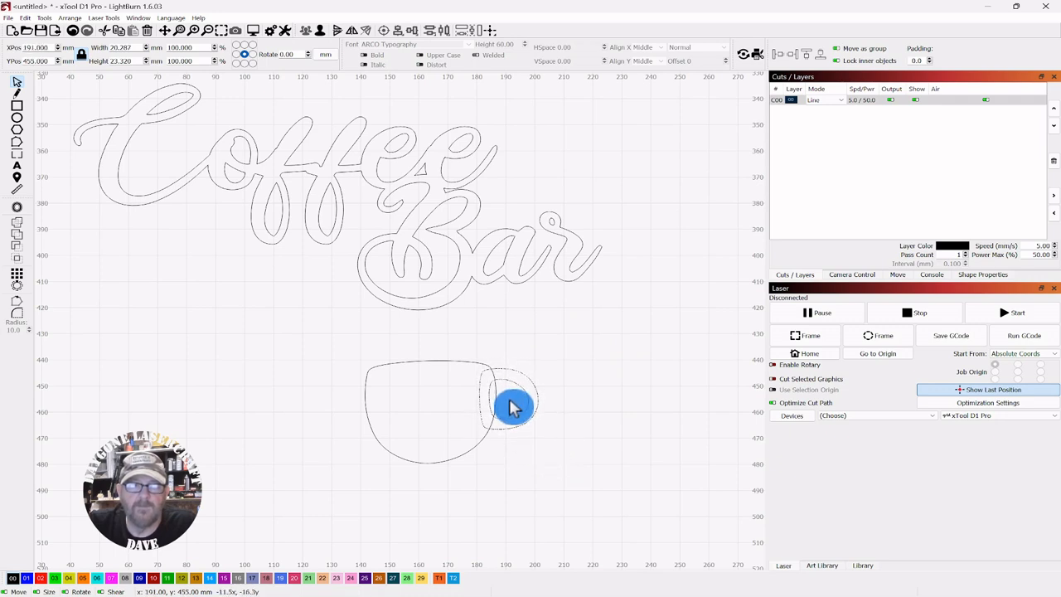
pyautogui.moveTo(585, 320); pyautogui.dragTo(348, 452)
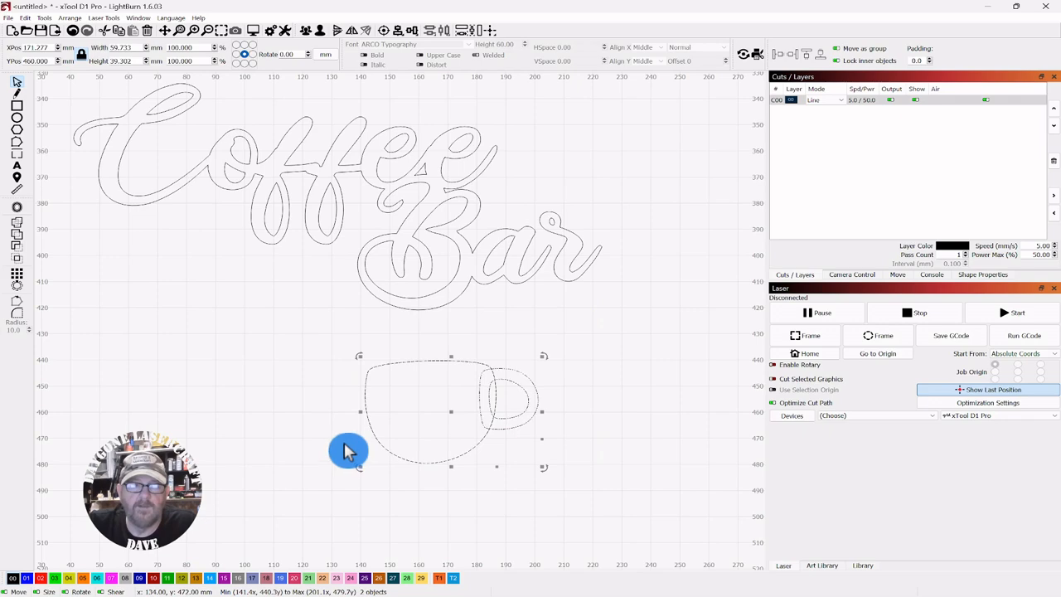
pyautogui.click(18, 234)
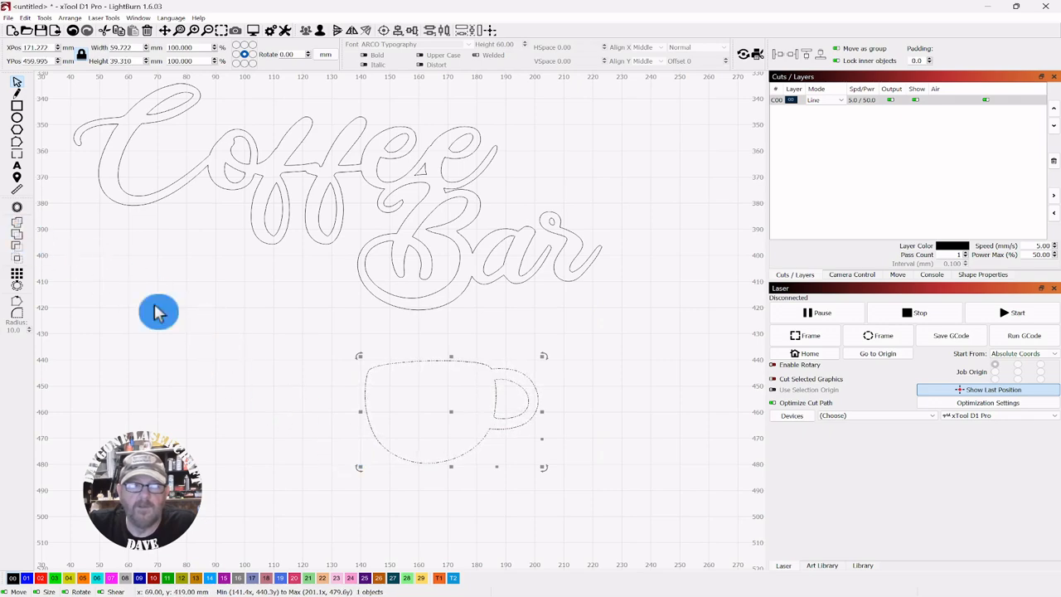
# Move the cup graphic up and to the right, just below the Bar lettering
pyautogui.scroll(2, 466, 373)
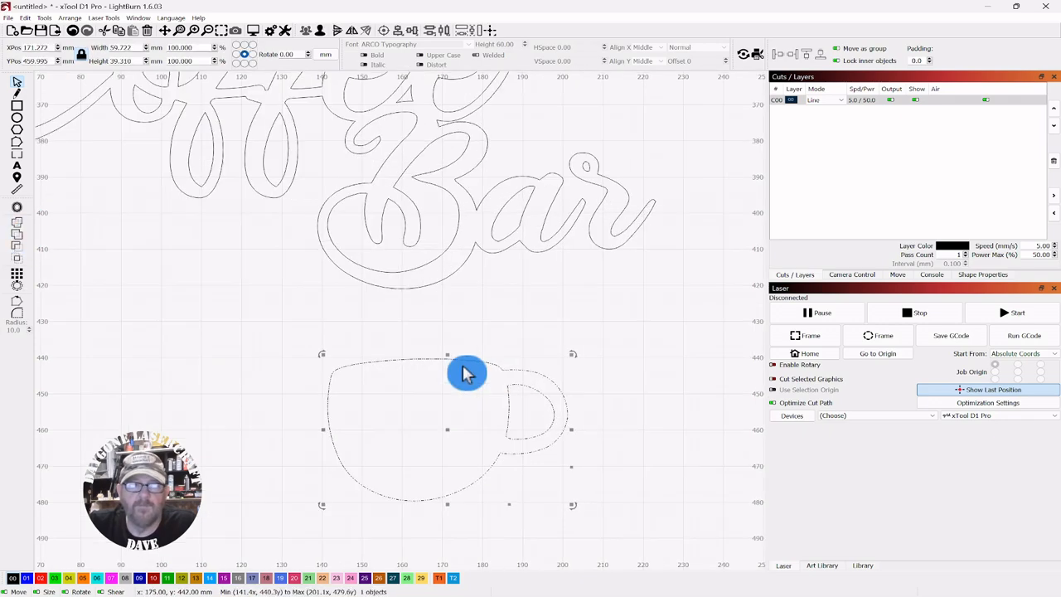
pyautogui.scroll(-3, 466, 373)
pyautogui.click(617, 334)
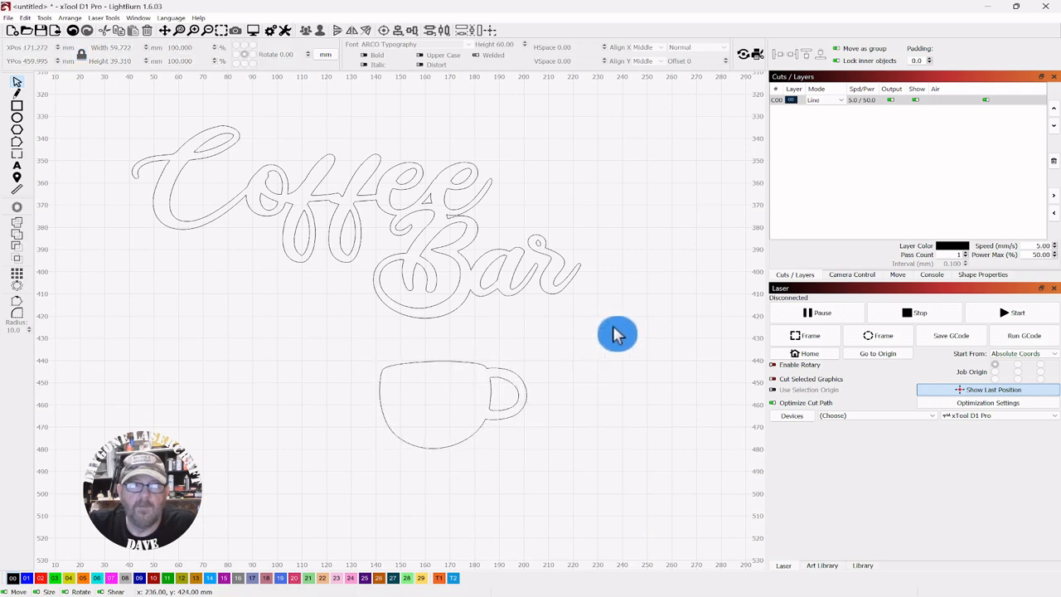
pyautogui.click(442, 412)
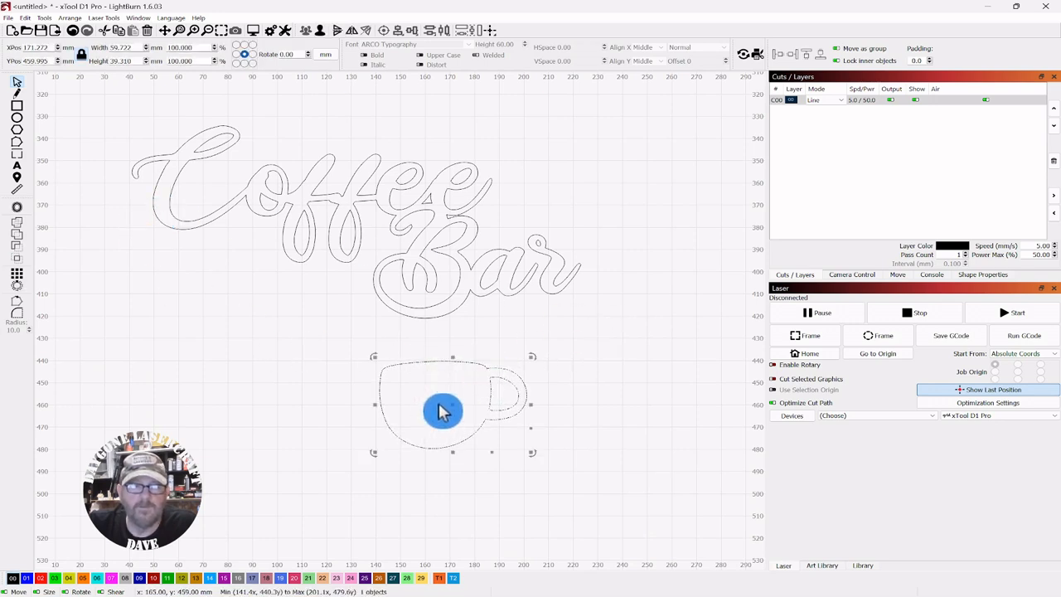
pyautogui.moveTo(452, 405); pyautogui.dragTo(553, 373)
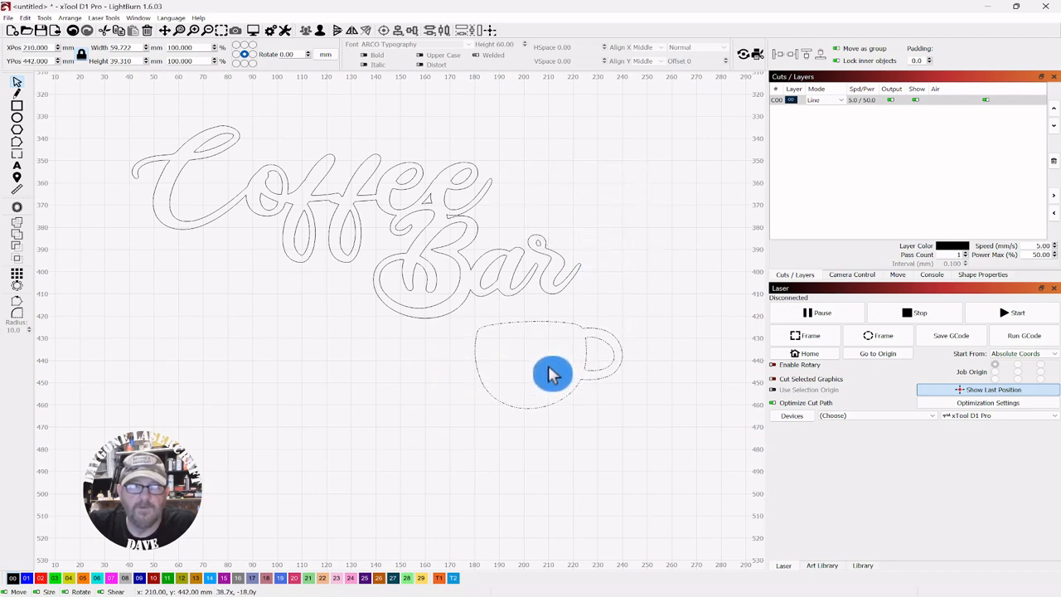
pyautogui.click(383, 372)
# Draw an ellipse about 61 × 17 mm beneath the cup as a saucer
pyautogui.click(18, 120)
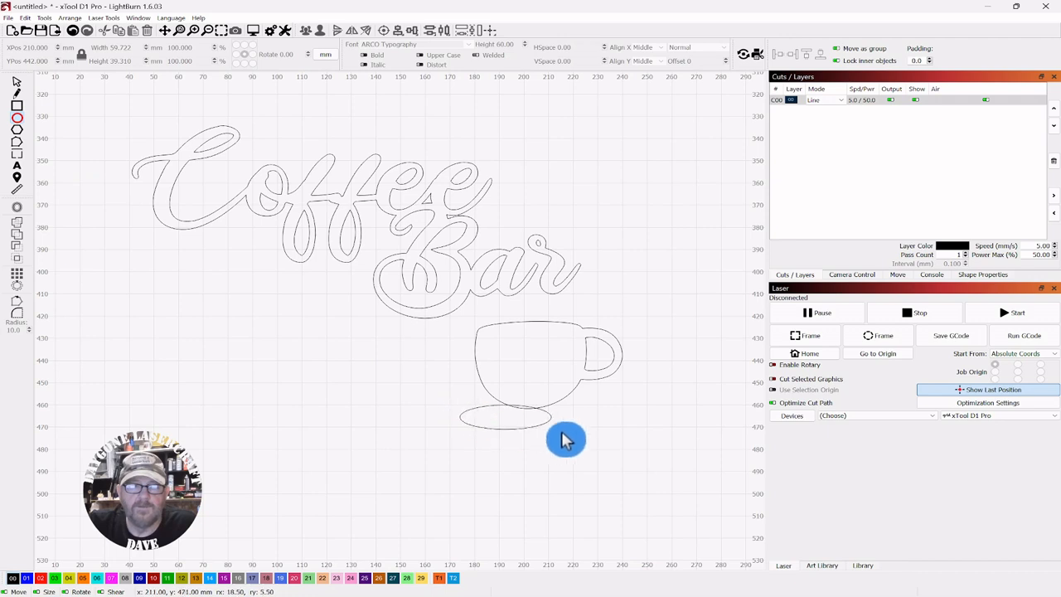
pyautogui.moveTo(561, 432); pyautogui.dragTo(606, 443)
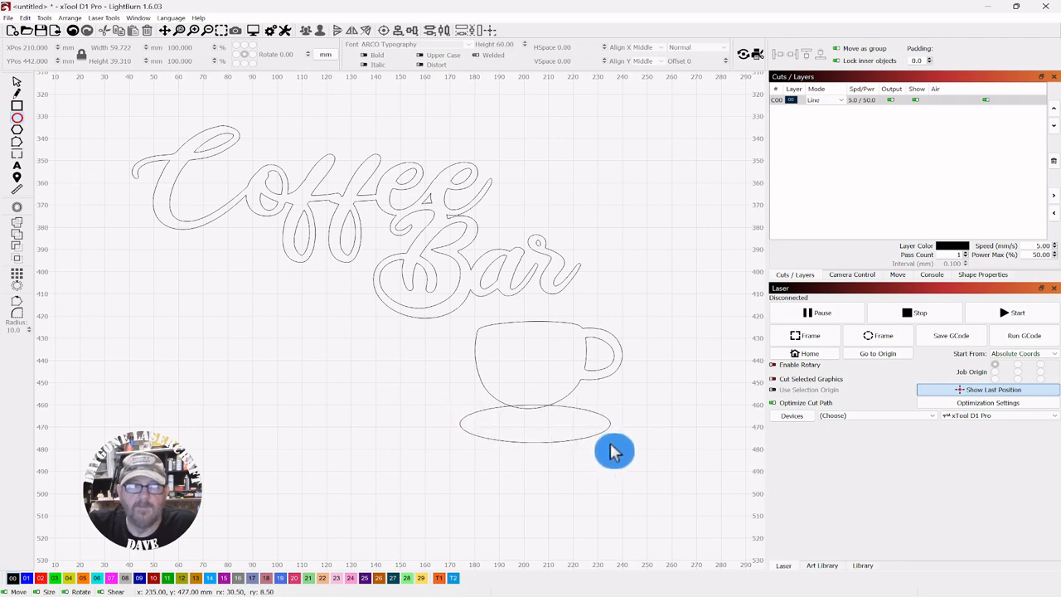
pyautogui.moveTo(609, 444); pyautogui.dragTo(611, 445)
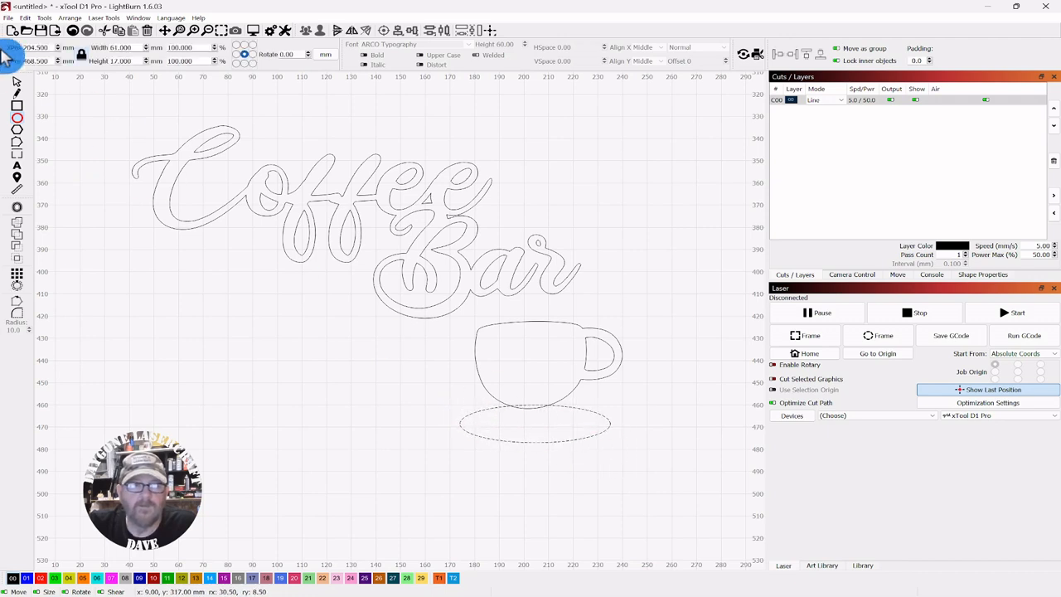
# Move the ellipse slightly lower and offset it inward by 4.00 mm with round corners
pyautogui.click(531, 432)
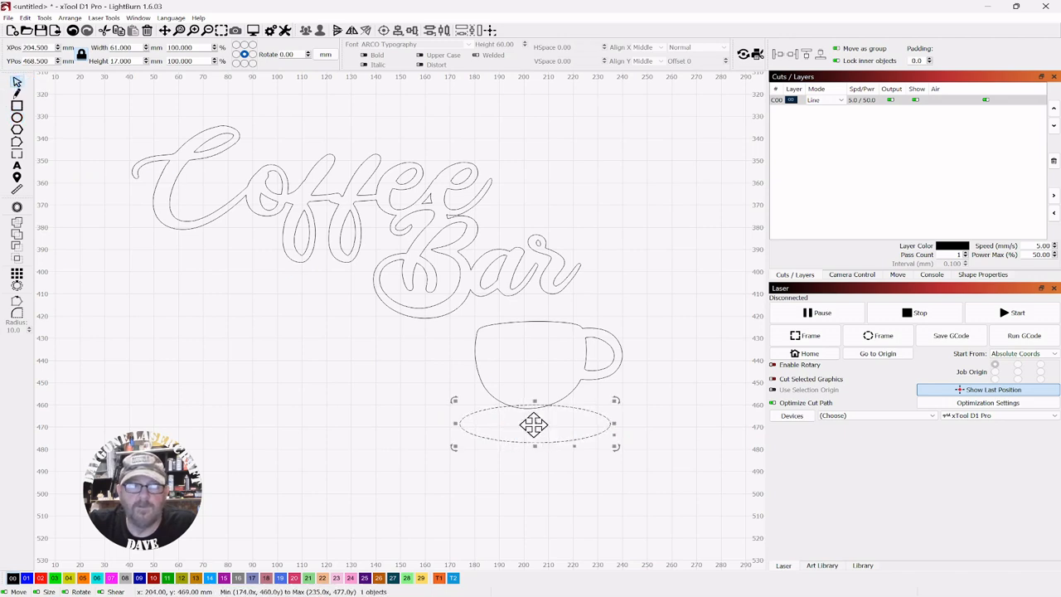
pyautogui.moveTo(534, 425); pyautogui.dragTo(537, 448)
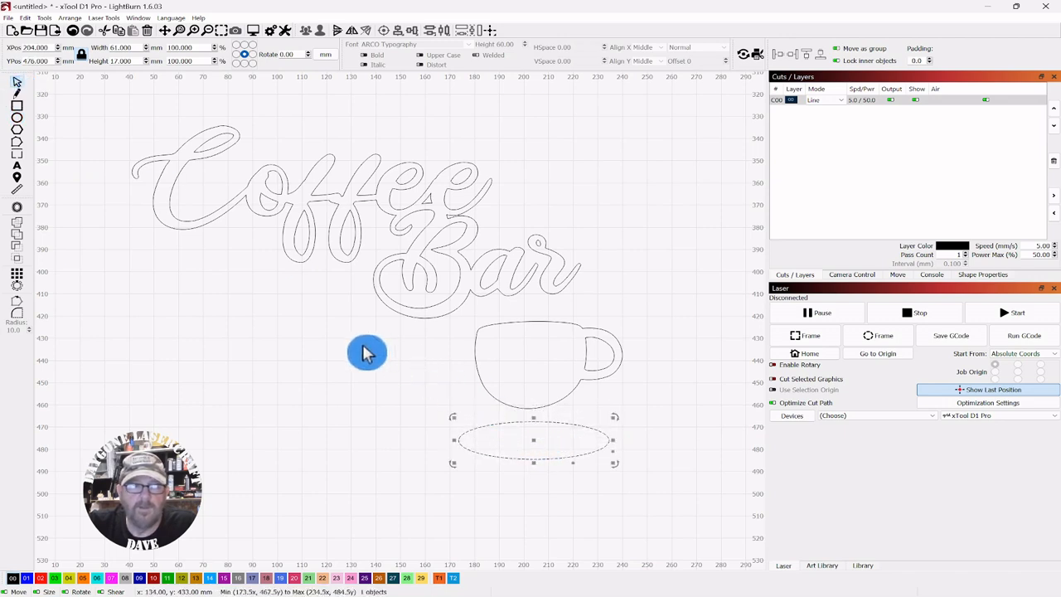
pyautogui.click(19, 208)
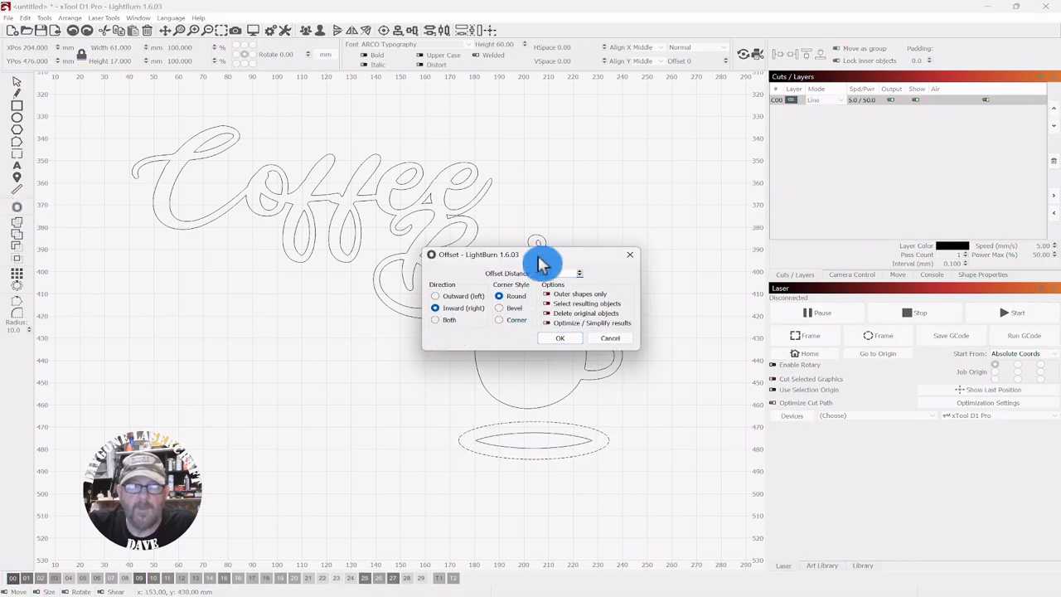
pyautogui.moveTo(540, 259); pyautogui.dragTo(756, 196)
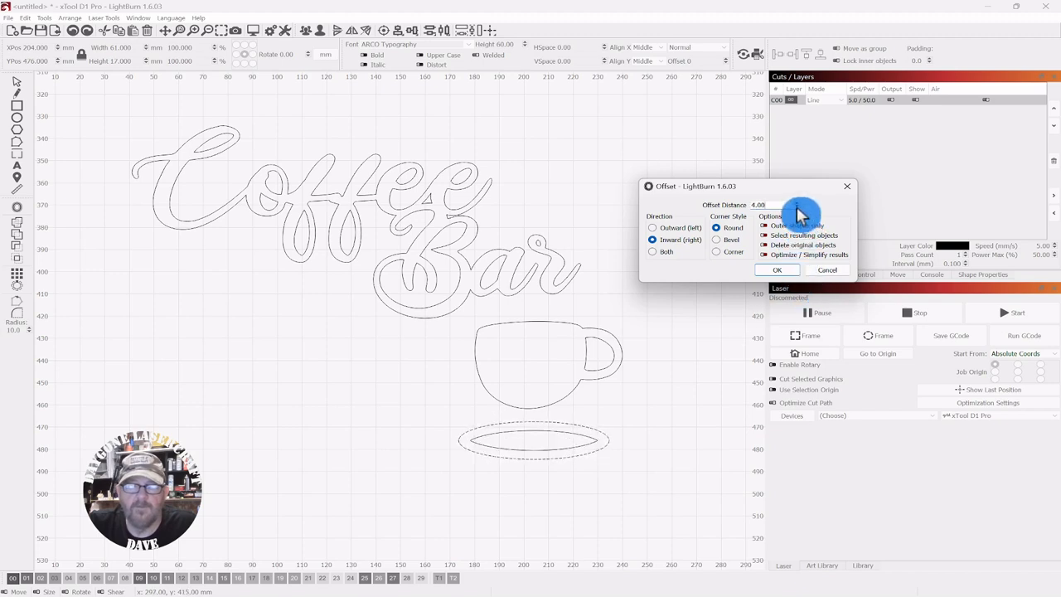
pyautogui.click(719, 252)
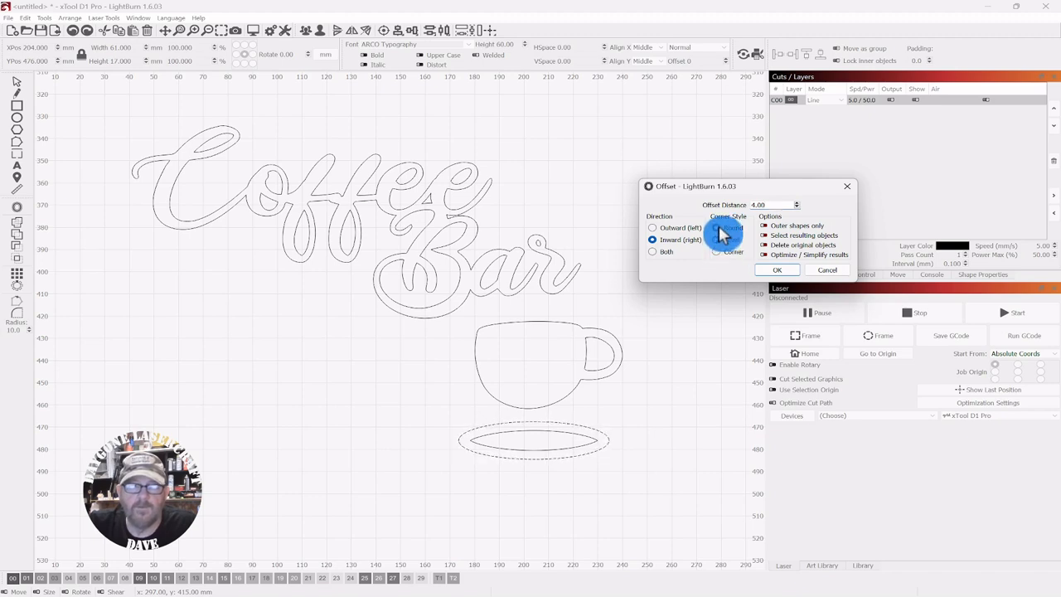
pyautogui.click(718, 229)
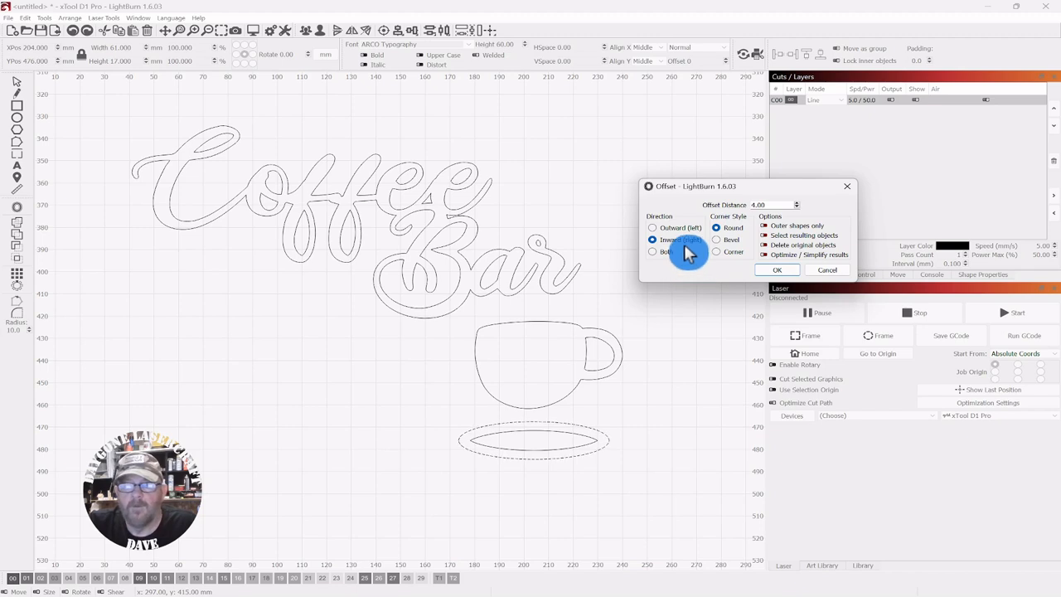
pyautogui.click(776, 274)
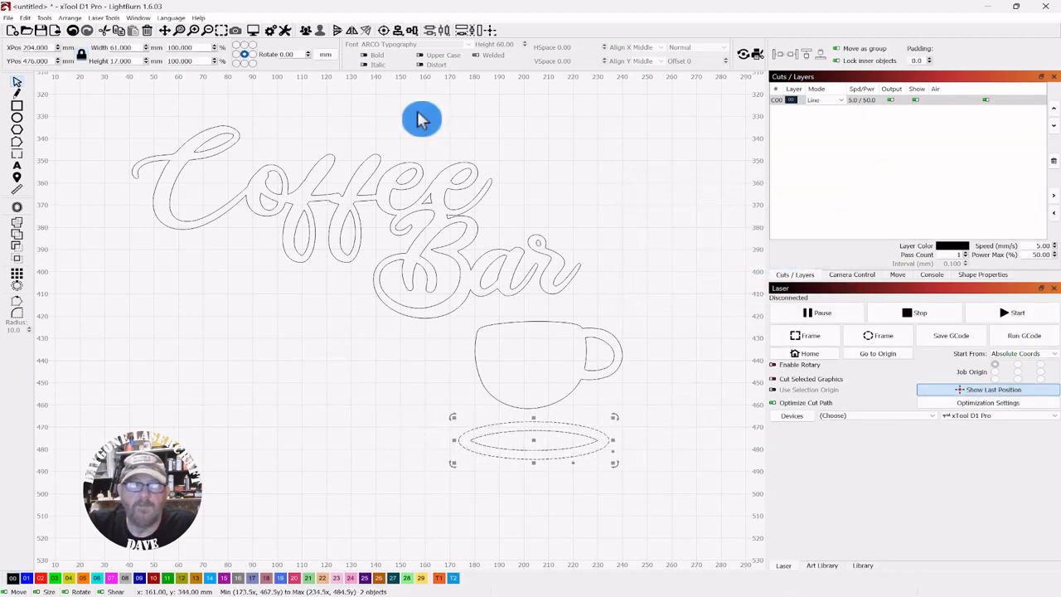
# Group the two saucer ellipses and move them up under the cup's base
pyautogui.click(309, 34)
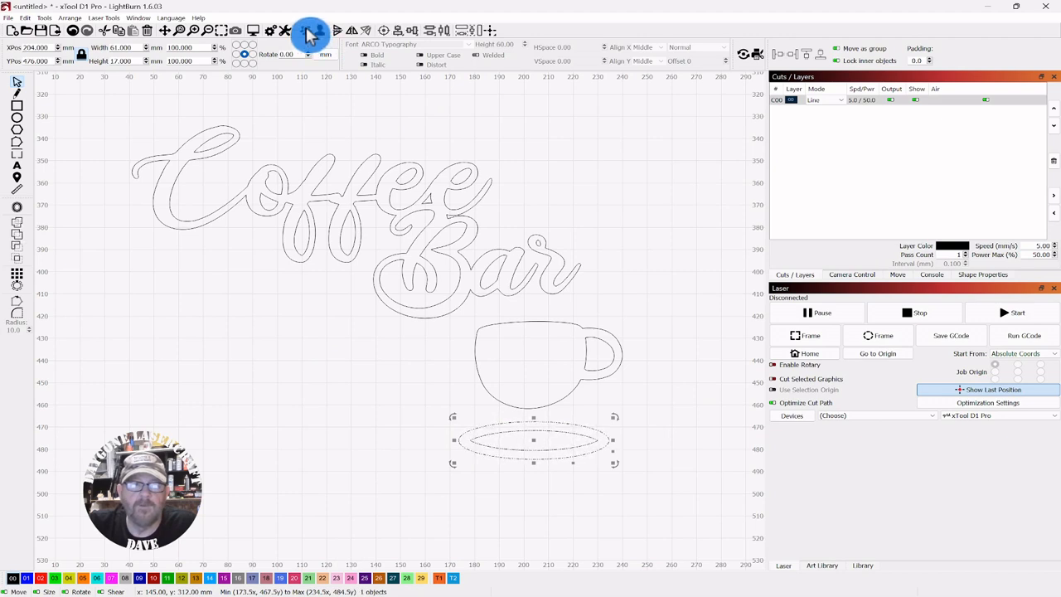
pyautogui.rightClick(534, 441)
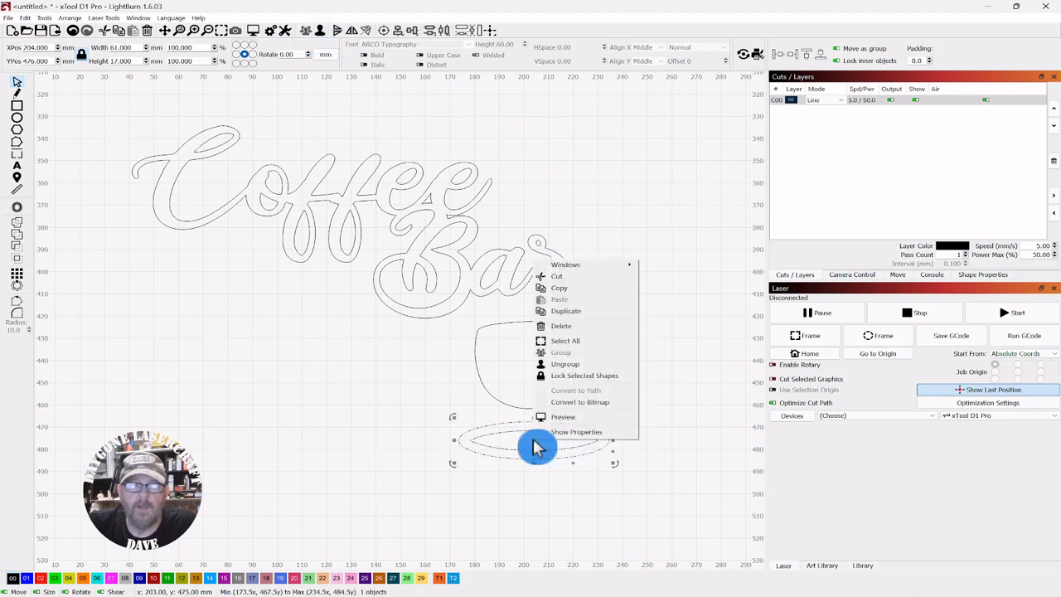
pyautogui.click(606, 173)
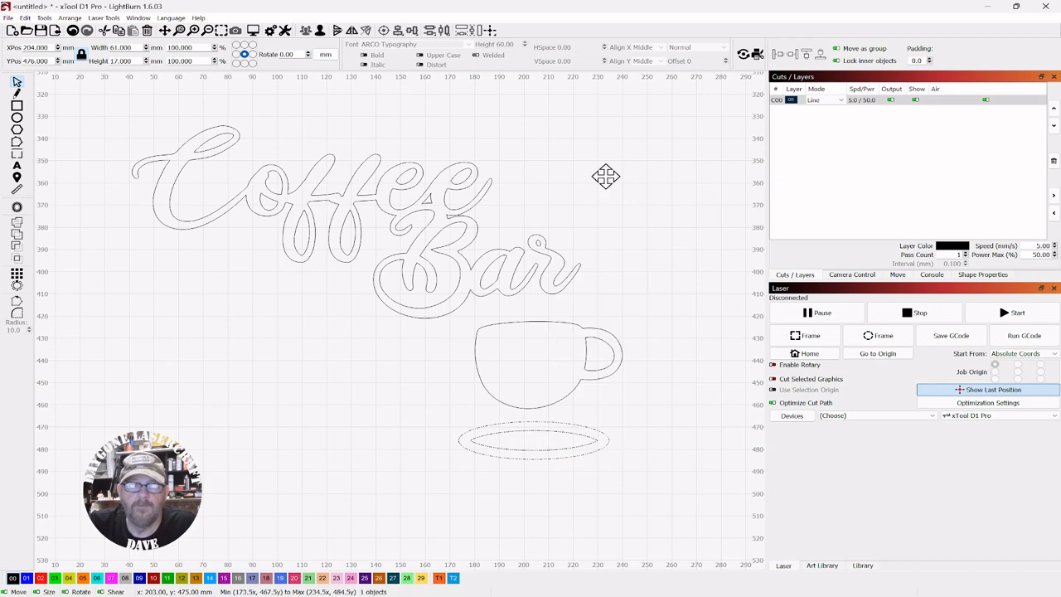
pyautogui.click(521, 459)
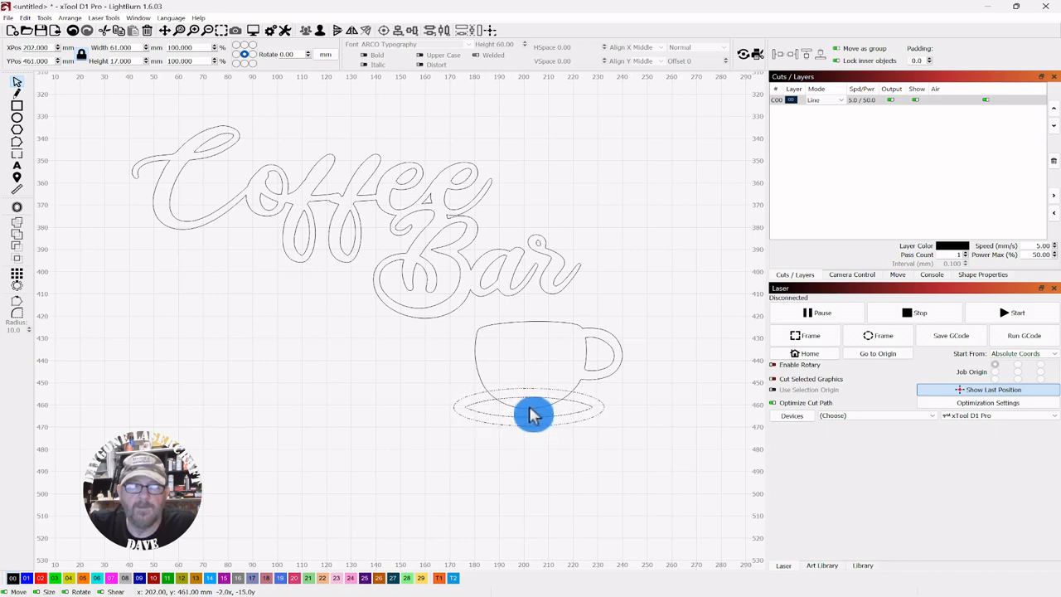
pyautogui.click(325, 380)
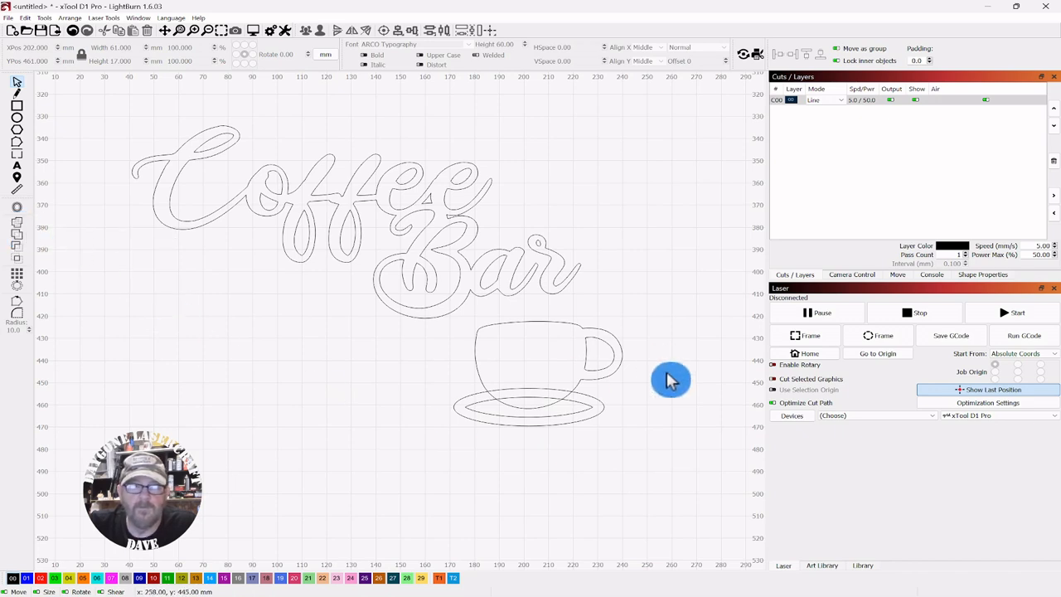
# Select the cup and saucer together and weld them into one outline
pyautogui.moveTo(672, 379); pyautogui.dragTo(461, 450)
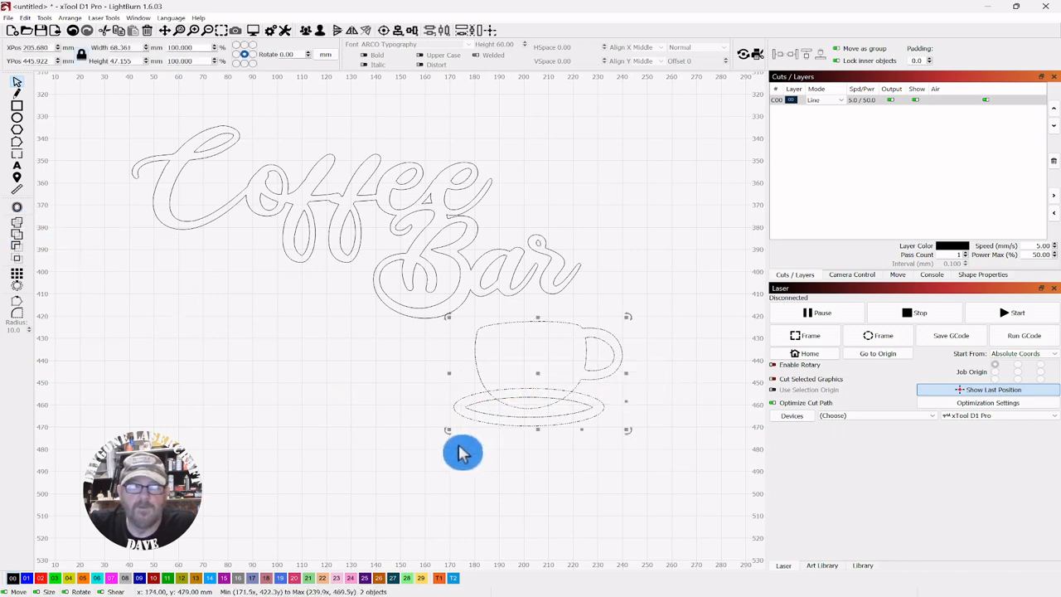
pyautogui.click(18, 231)
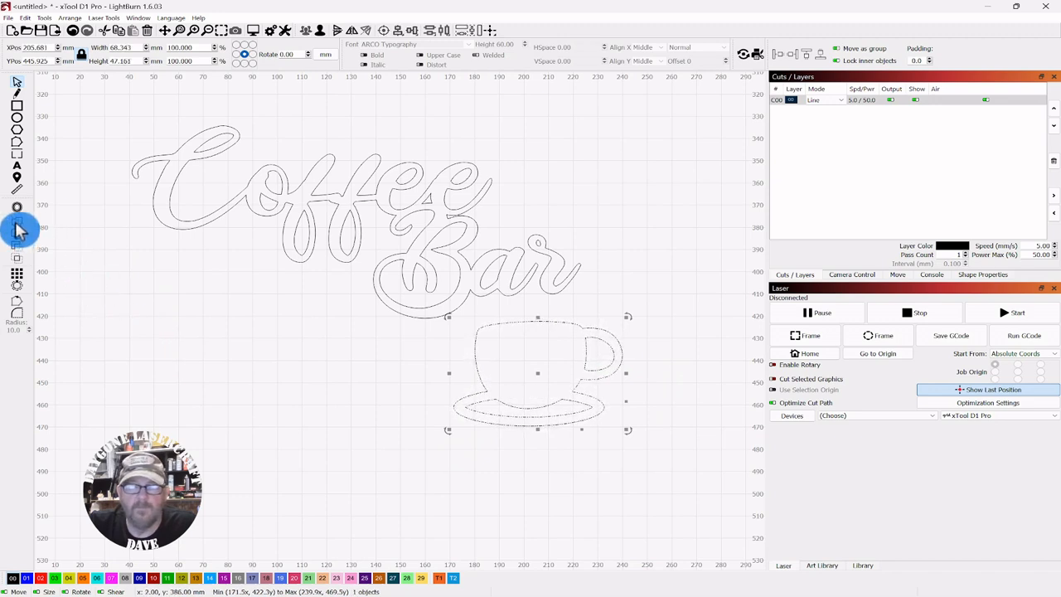
pyautogui.click(213, 337)
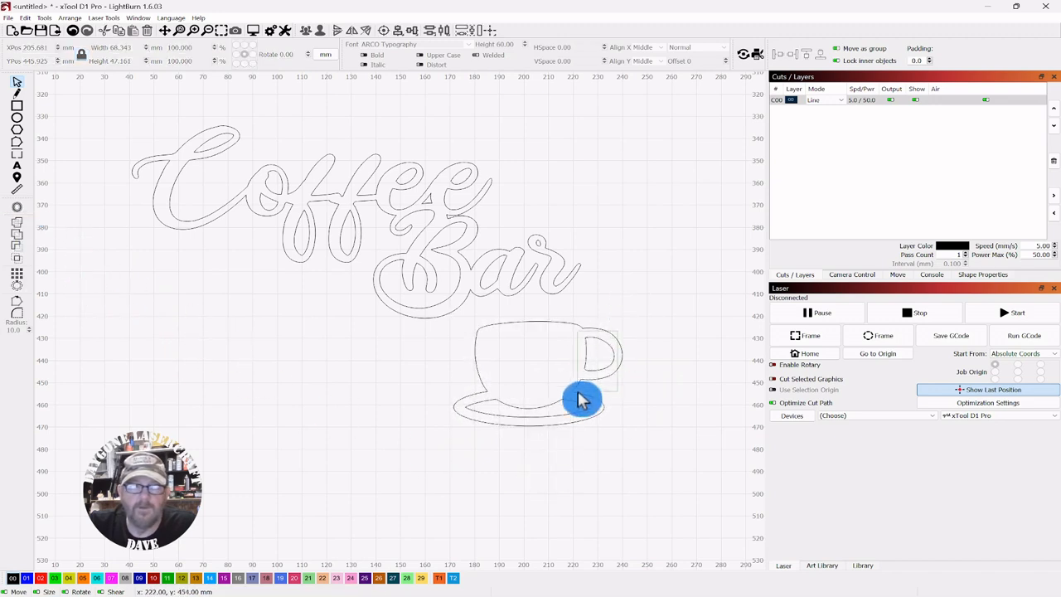
# Move the welded cup up beside the word "Coffee" so its rim meets the end of the lettering
pyautogui.click(539, 419)
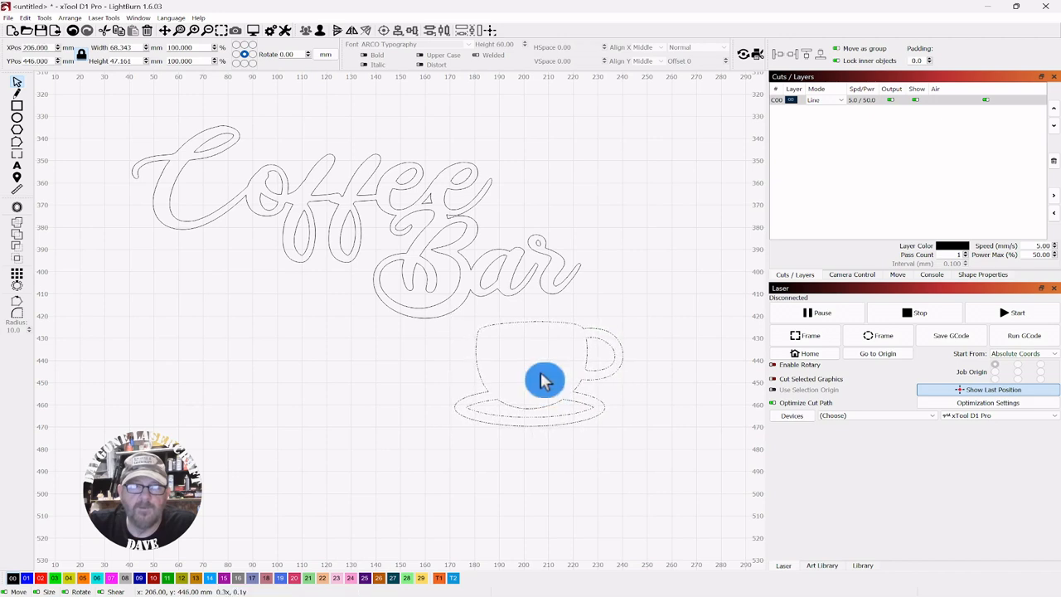
pyautogui.moveTo(541, 378); pyautogui.dragTo(552, 213)
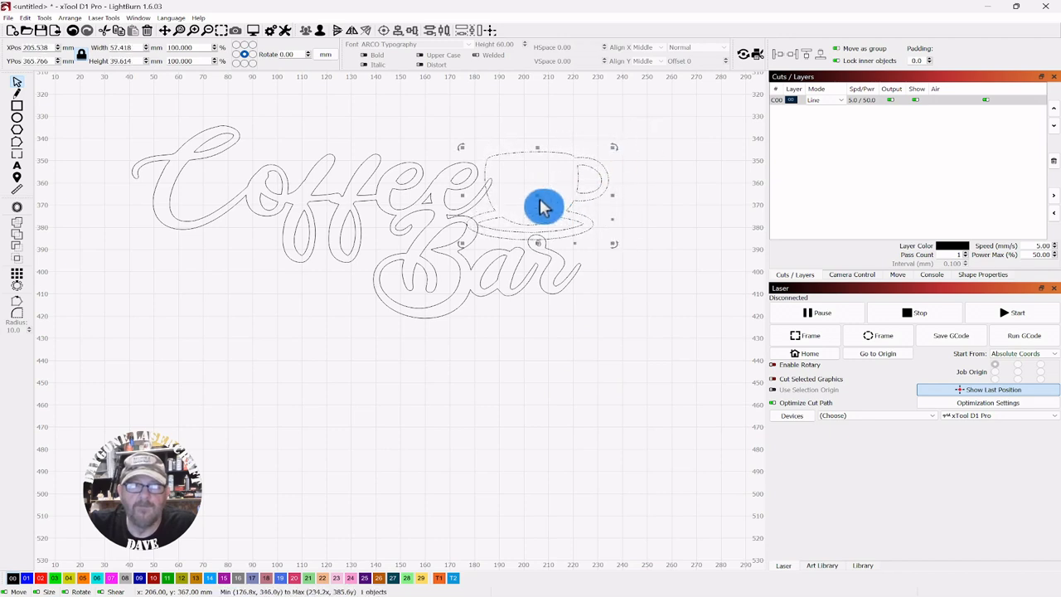
pyautogui.moveTo(535, 196); pyautogui.dragTo(547, 204)
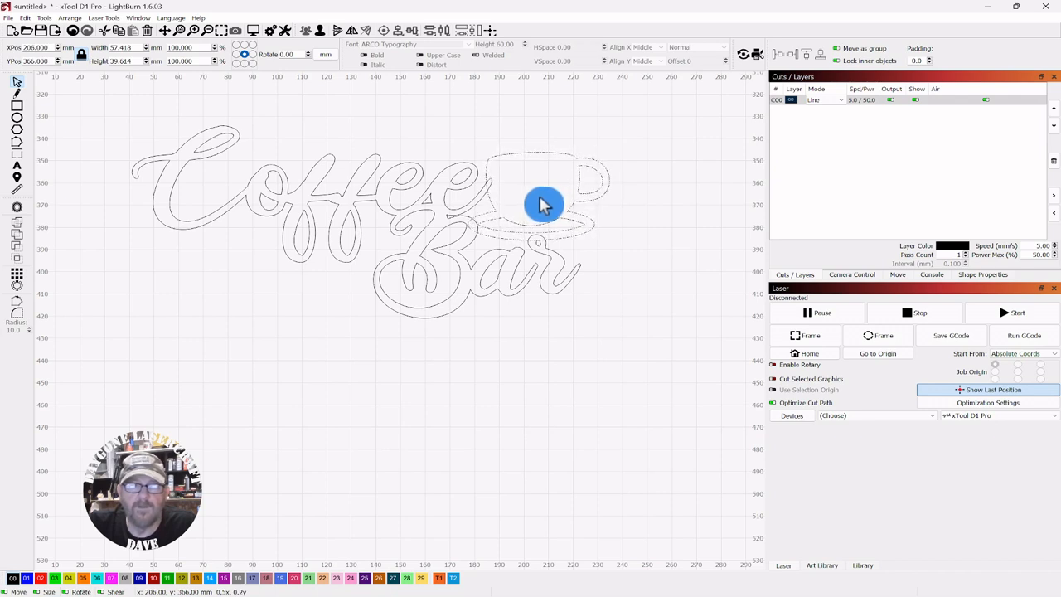
# Select the cup together with the "Coffee Bar" lettering and weld them into one shape
pyautogui.scroll(2, 619, 378)
pyautogui.moveTo(618, 361); pyautogui.dragTo(624, 436)
pyautogui.click(622, 407)
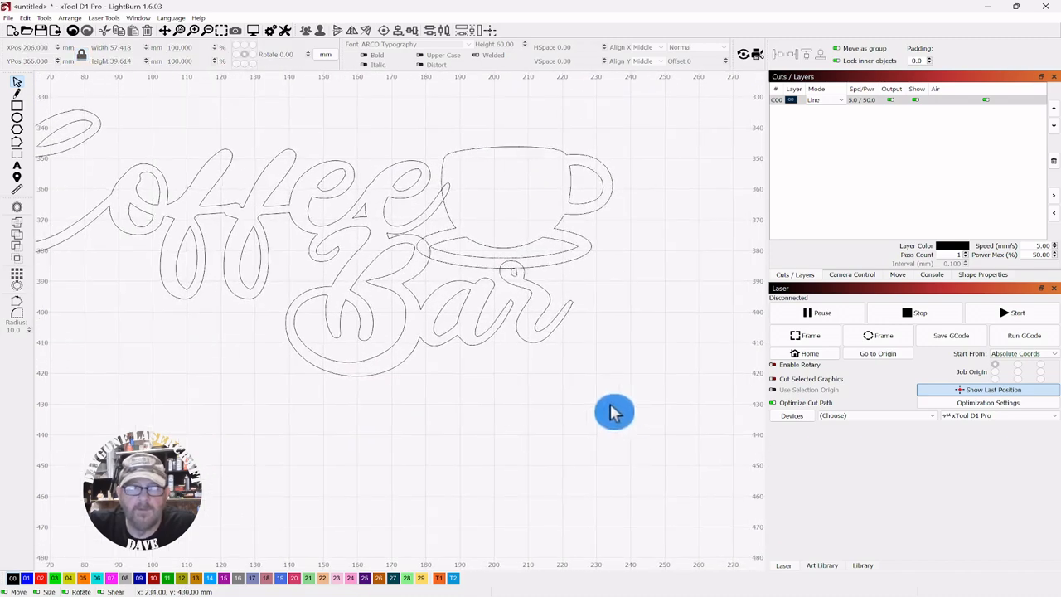
pyautogui.moveTo(635, 124); pyautogui.dragTo(334, 324)
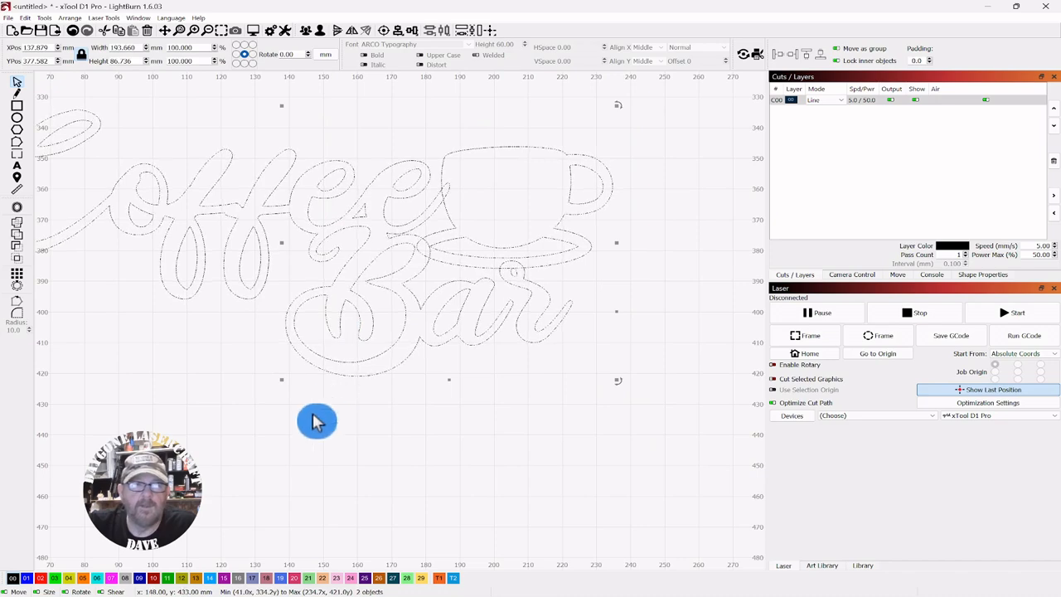
pyautogui.click(18, 224)
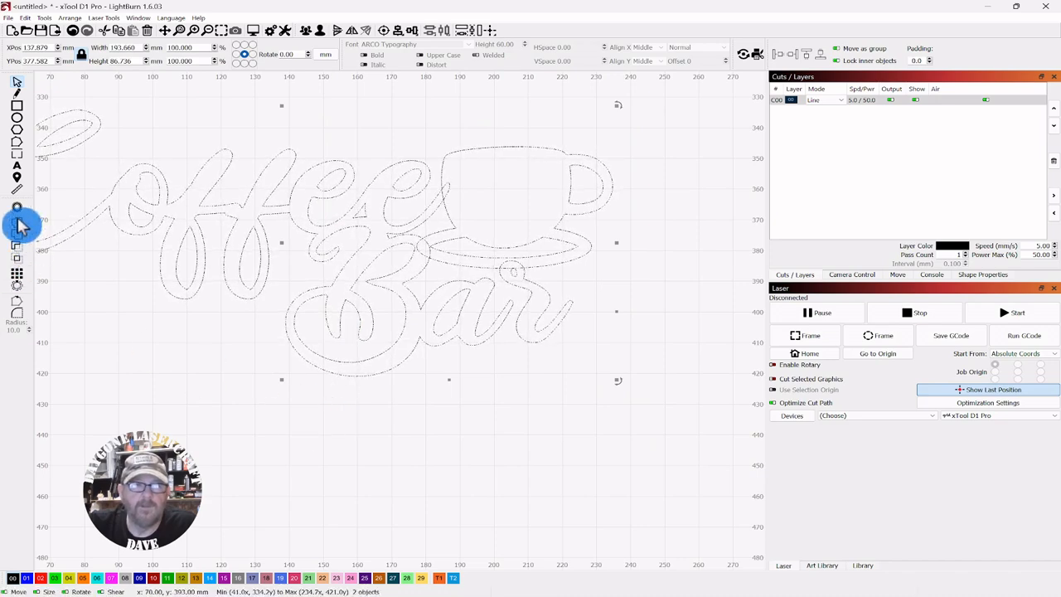
pyautogui.click(581, 429)
# Type a letter S in the Ballet Harmony font below the sign
pyautogui.scroll(-3, 582, 431)
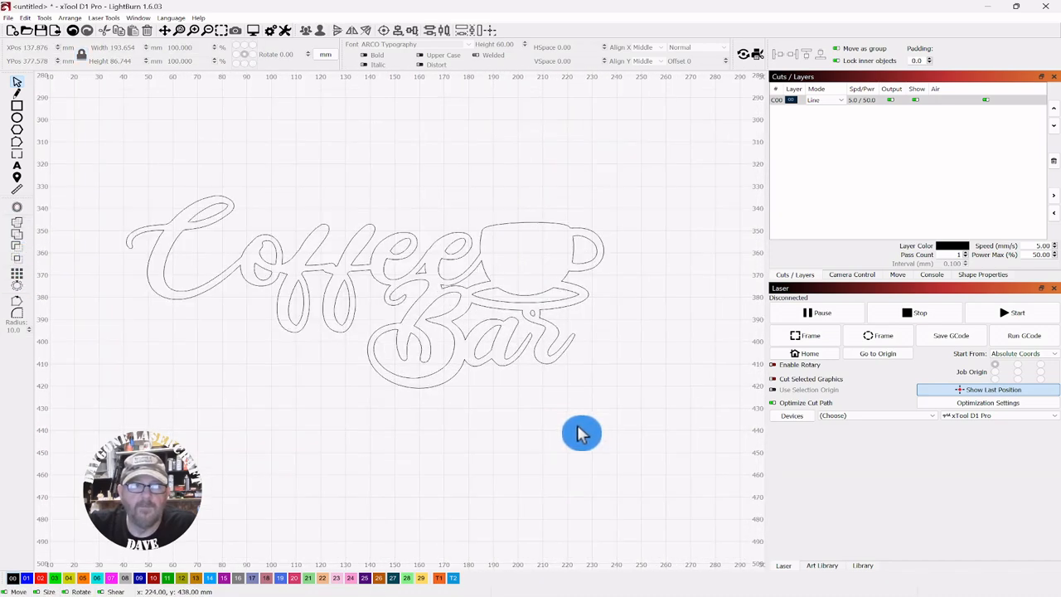
pyautogui.moveTo(582, 432); pyautogui.dragTo(595, 329)
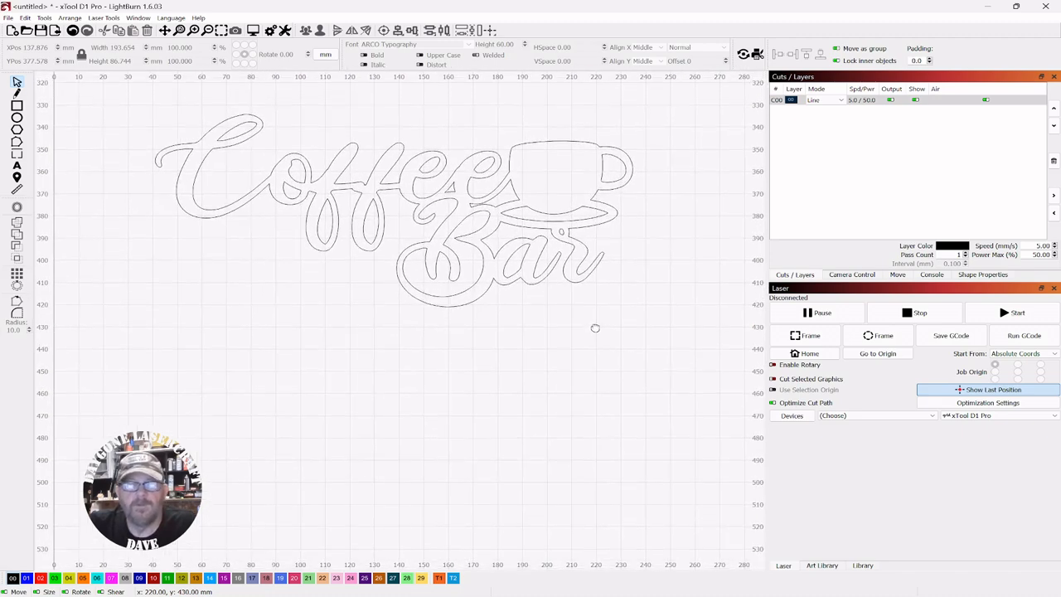
pyautogui.scroll(3, 600, 335)
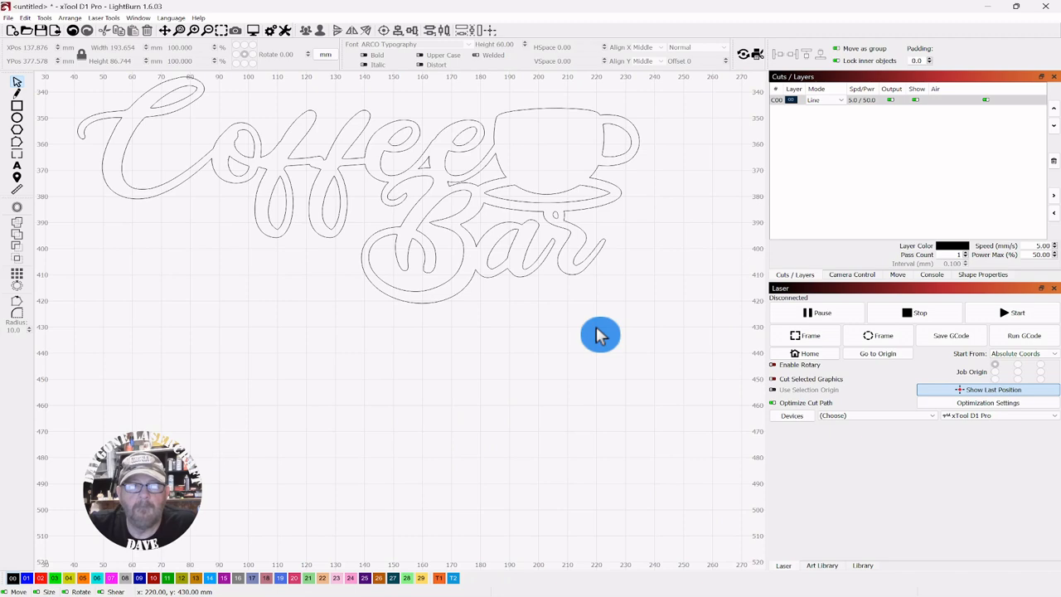
pyautogui.scroll(-1, 600, 354)
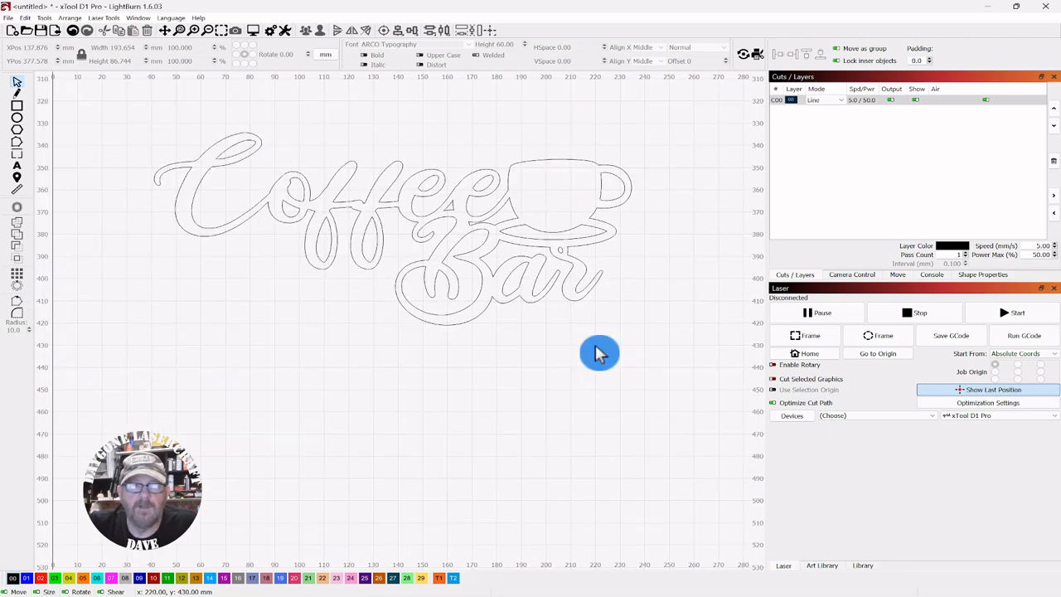
pyautogui.click(18, 168)
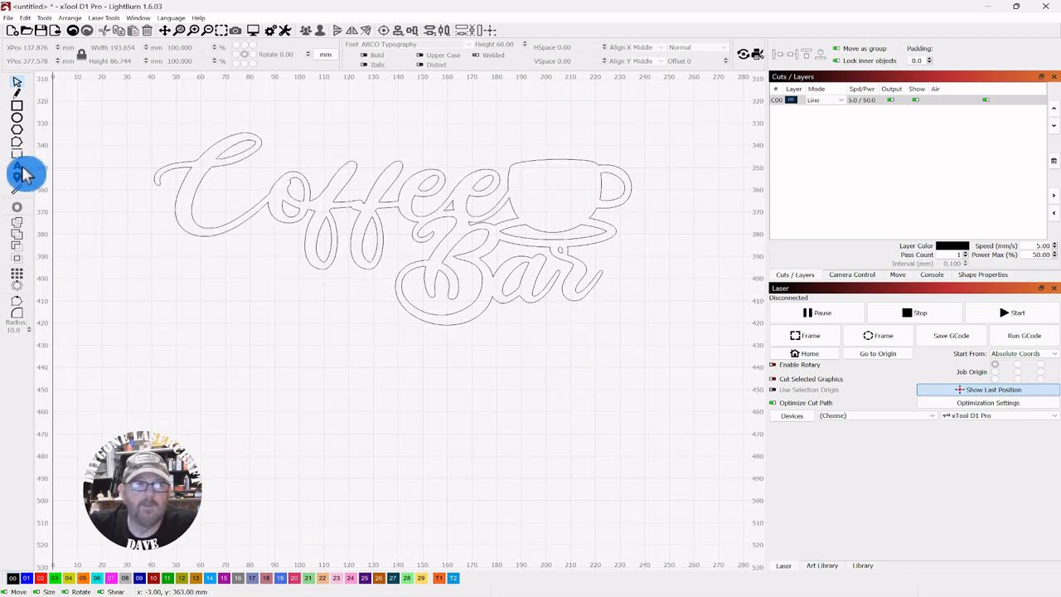
pyautogui.click(468, 45)
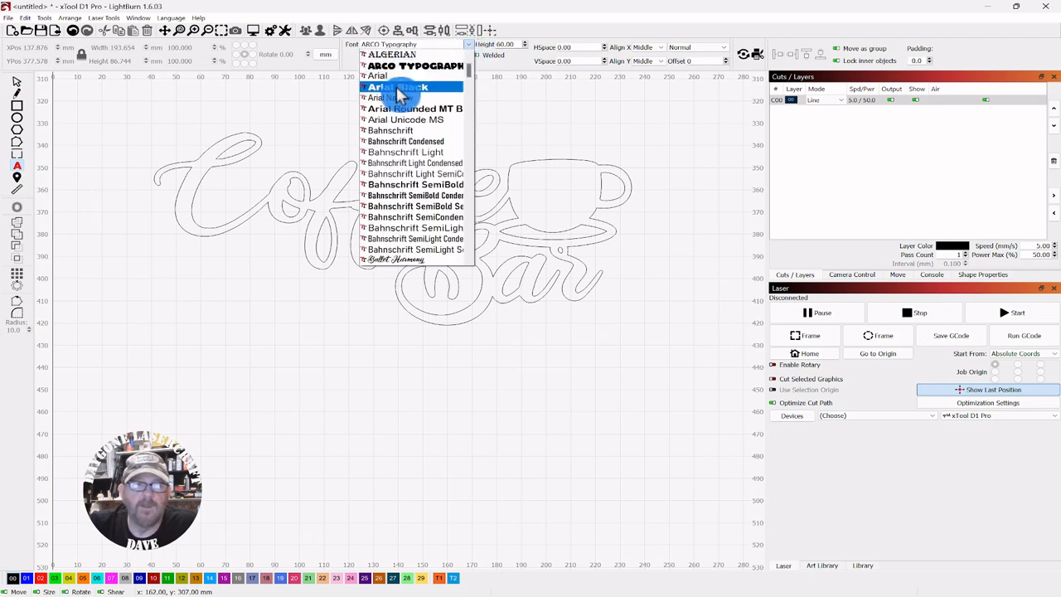
pyautogui.click(392, 262)
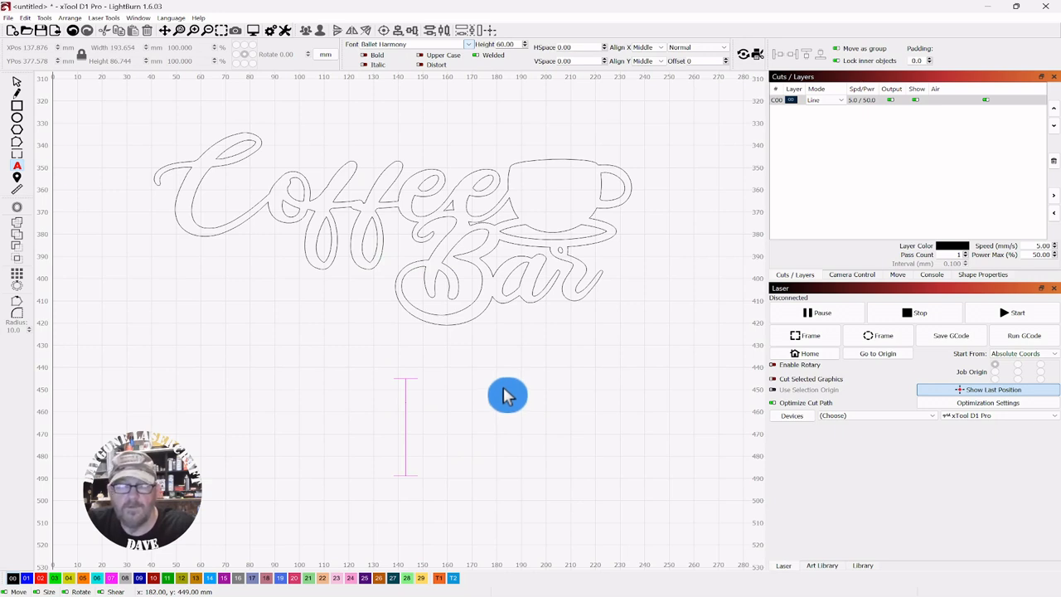
pyautogui.write('S')
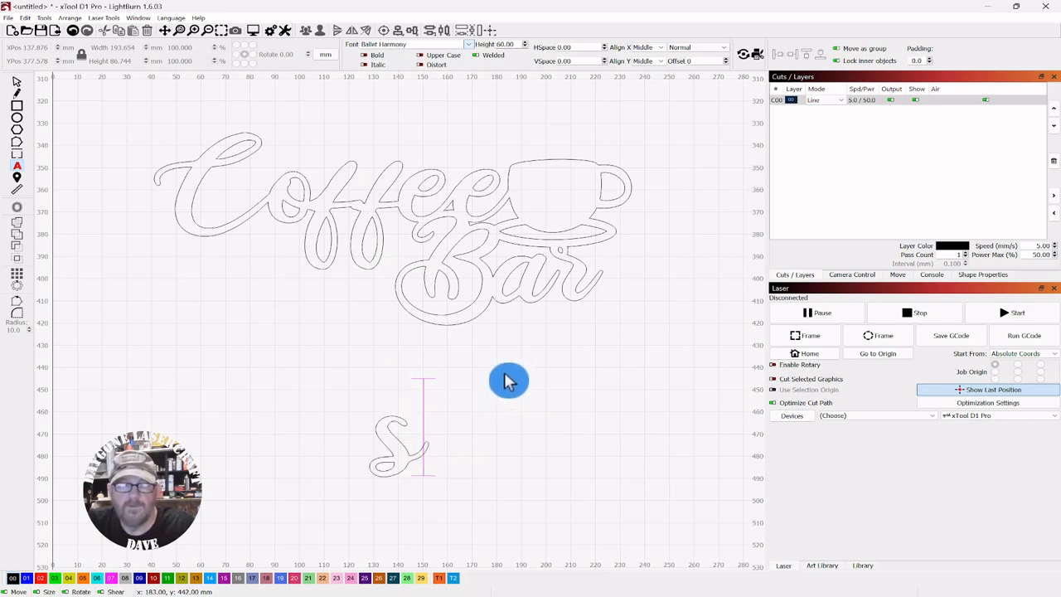
pyautogui.click(17, 81)
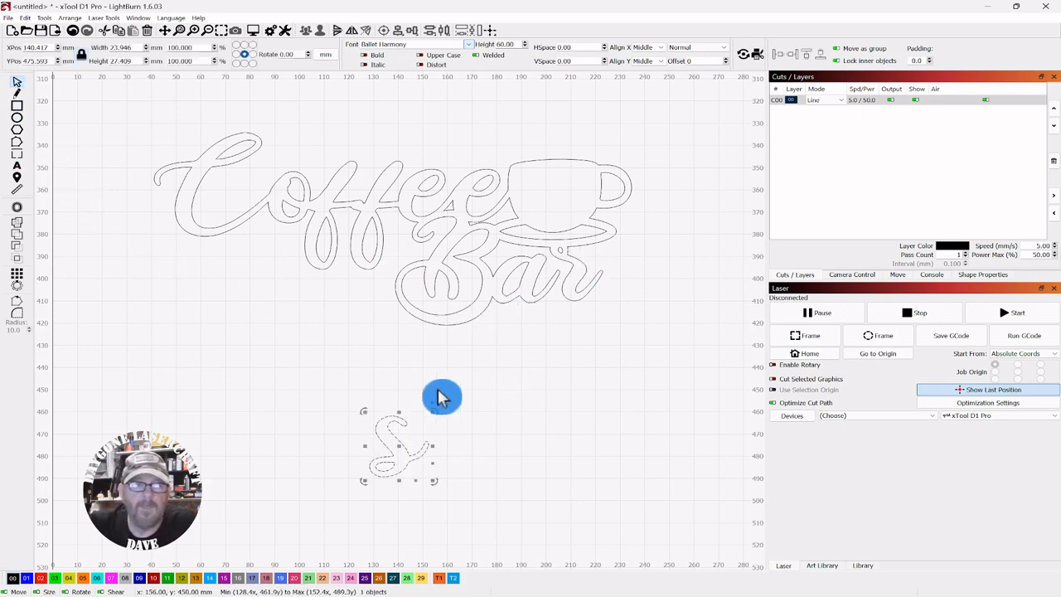
pyautogui.click(501, 446)
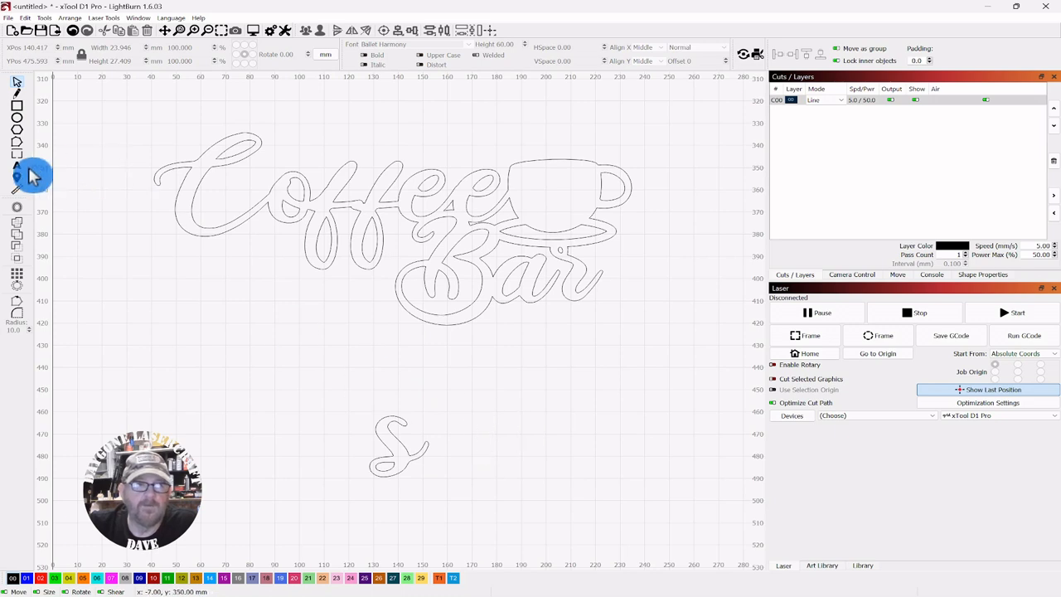
# Type a second S and move it onto the top of the cup as a steam curl
pyautogui.click(17, 167)
pyautogui.click(491, 445)
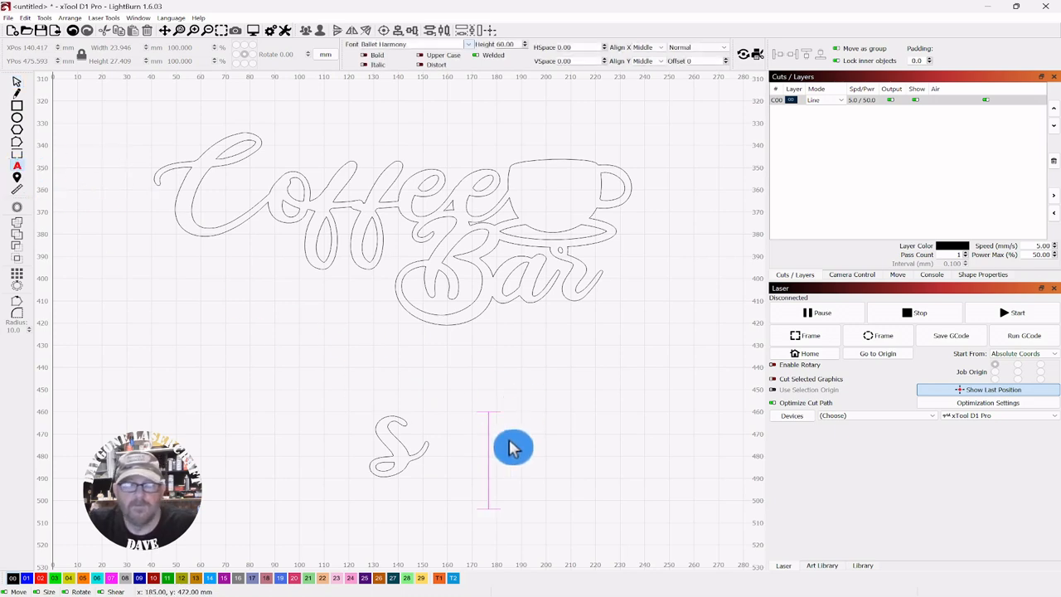
pyautogui.write('S')
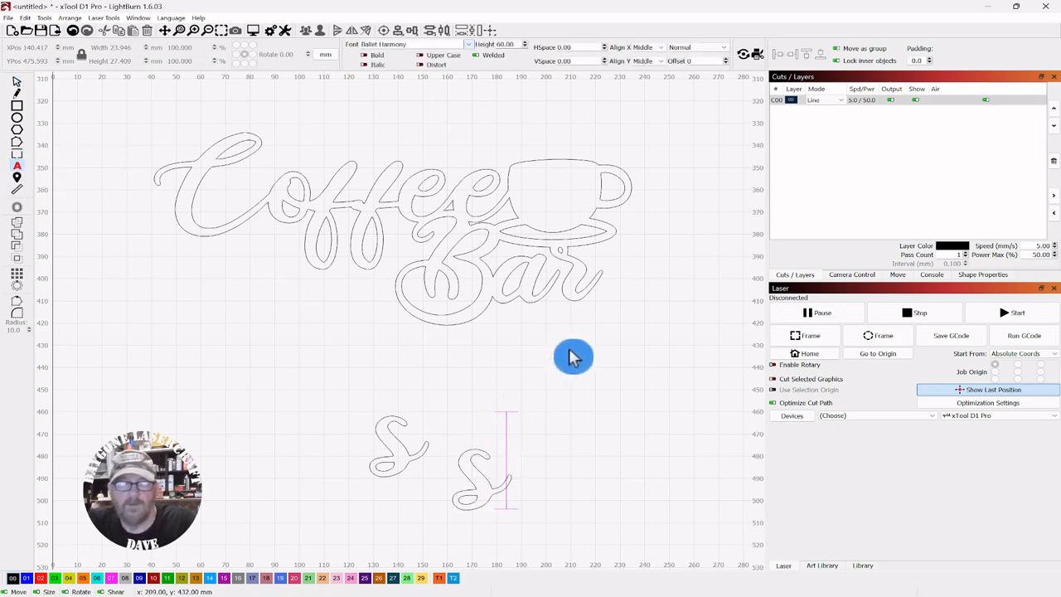
pyautogui.click(18, 87)
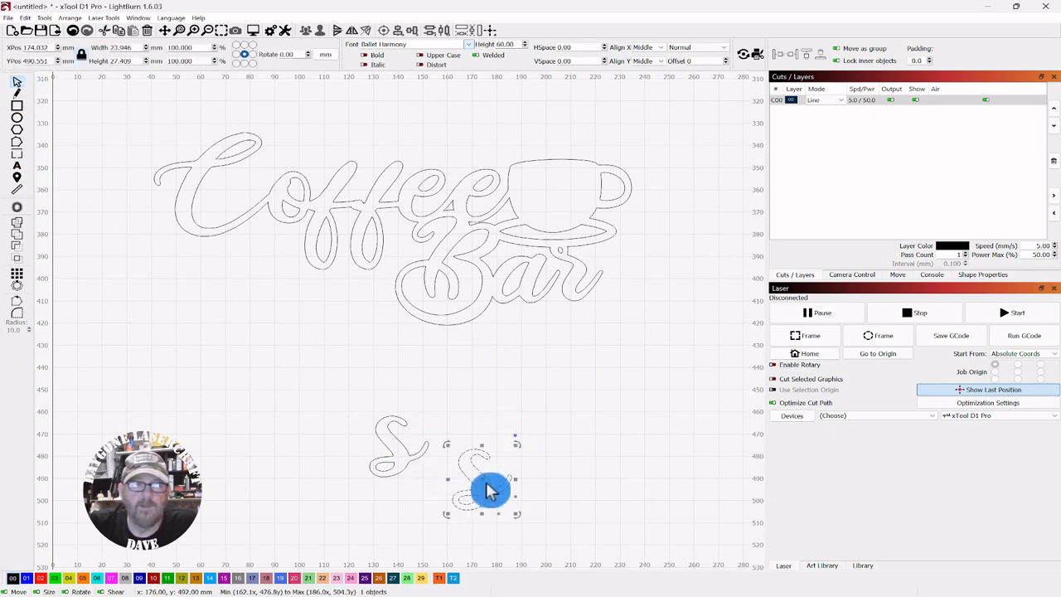
pyautogui.moveTo(478, 481); pyautogui.dragTo(557, 172)
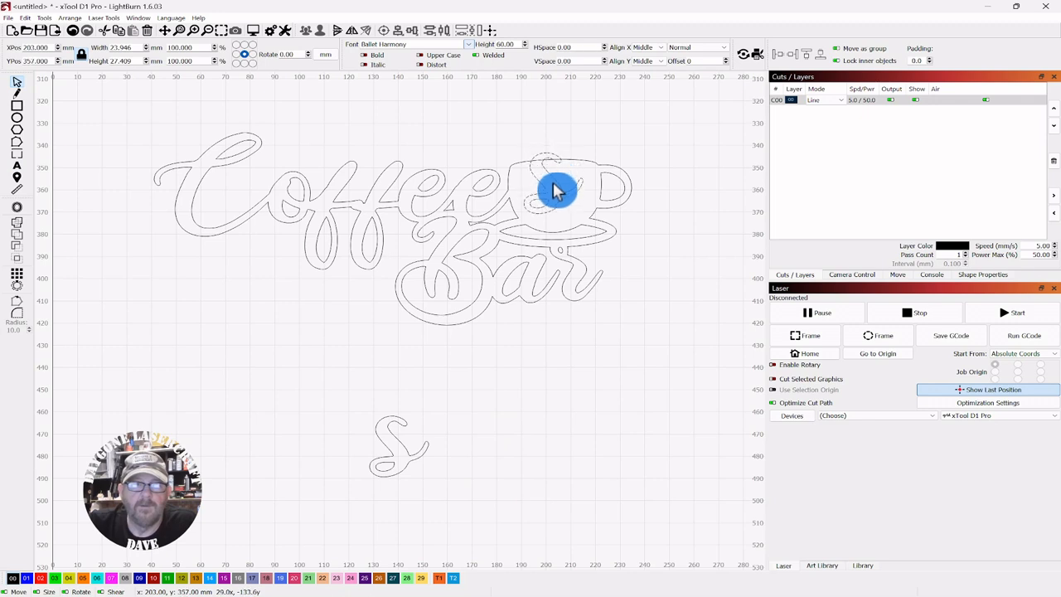
pyautogui.moveTo(557, 190); pyautogui.dragTo(557, 191)
pyautogui.moveTo(587, 144); pyautogui.dragTo(496, 246)
pyautogui.moveTo(557, 185); pyautogui.dragTo(549, 179)
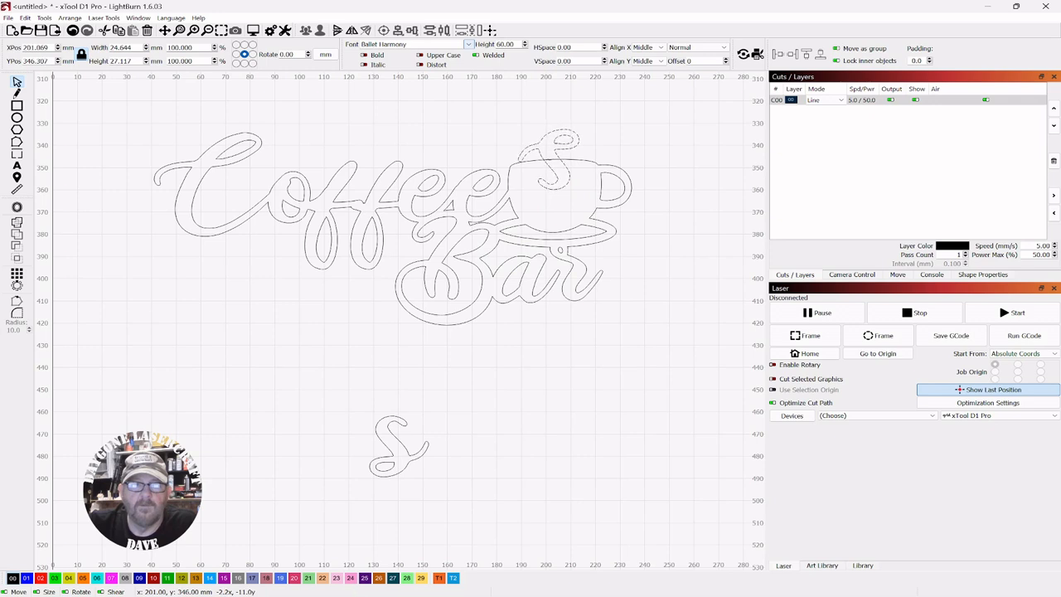
# Scale the steam S down to about 17 × 20 mm and weld it to the sign
pyautogui.click(591, 126)
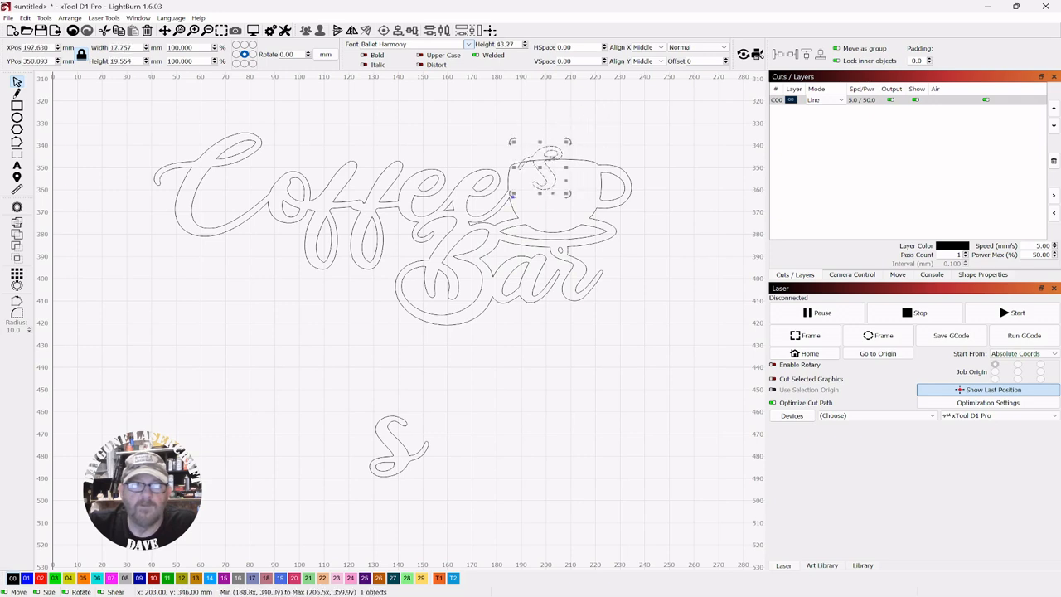
pyautogui.moveTo(512, 141); pyautogui.dragTo(543, 160)
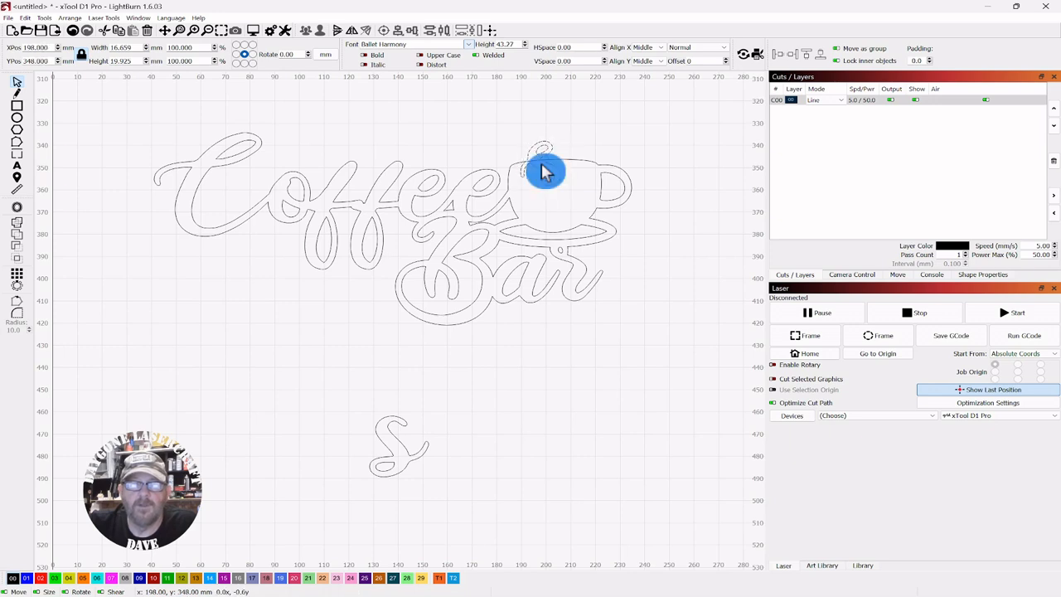
pyautogui.moveTo(543, 171); pyautogui.dragTo(543, 171)
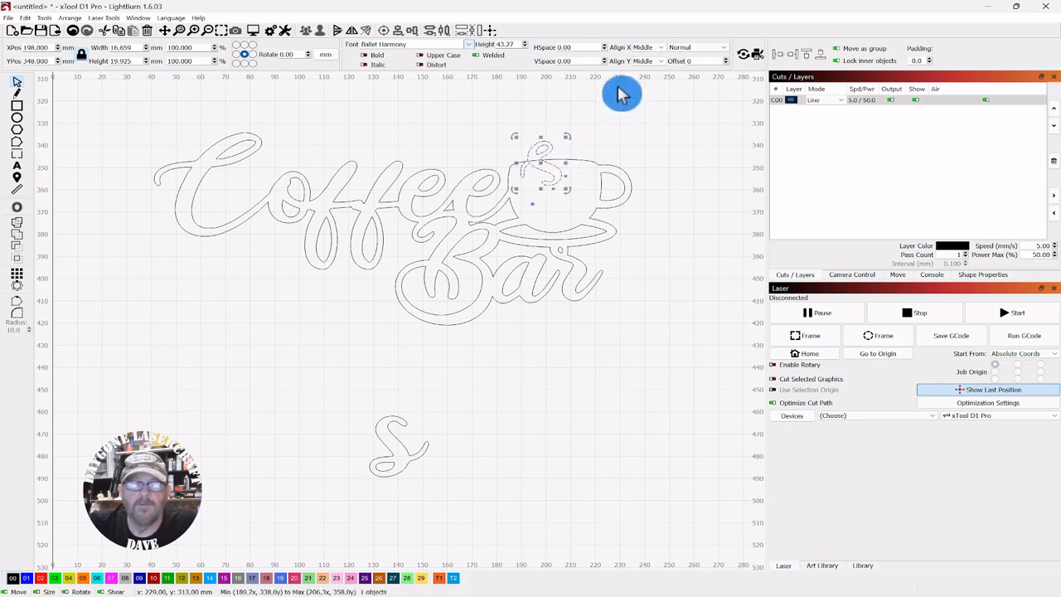
pyautogui.moveTo(614, 106); pyautogui.dragTo(415, 237)
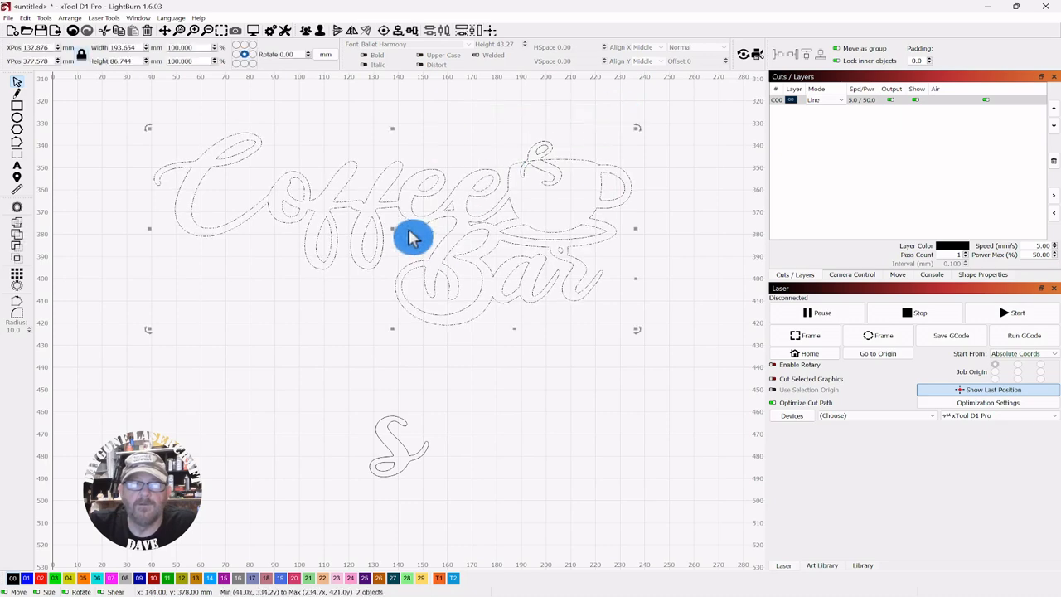
pyautogui.click(19, 232)
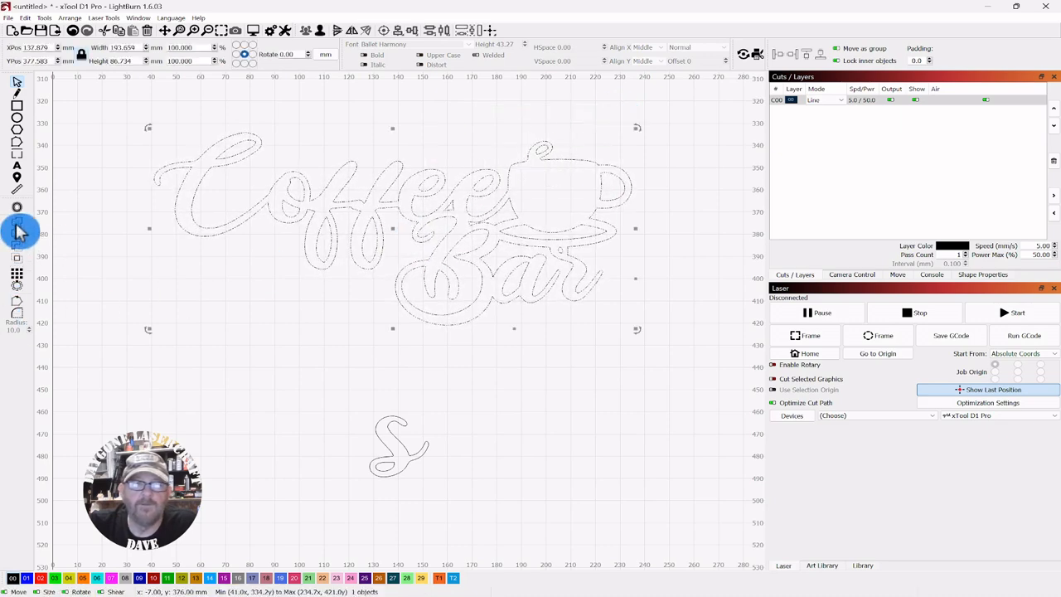
# Try placing the first S on the cup as a second steam curl and welding it, then undo those changes
pyautogui.moveTo(430, 380); pyautogui.dragTo(368, 465)
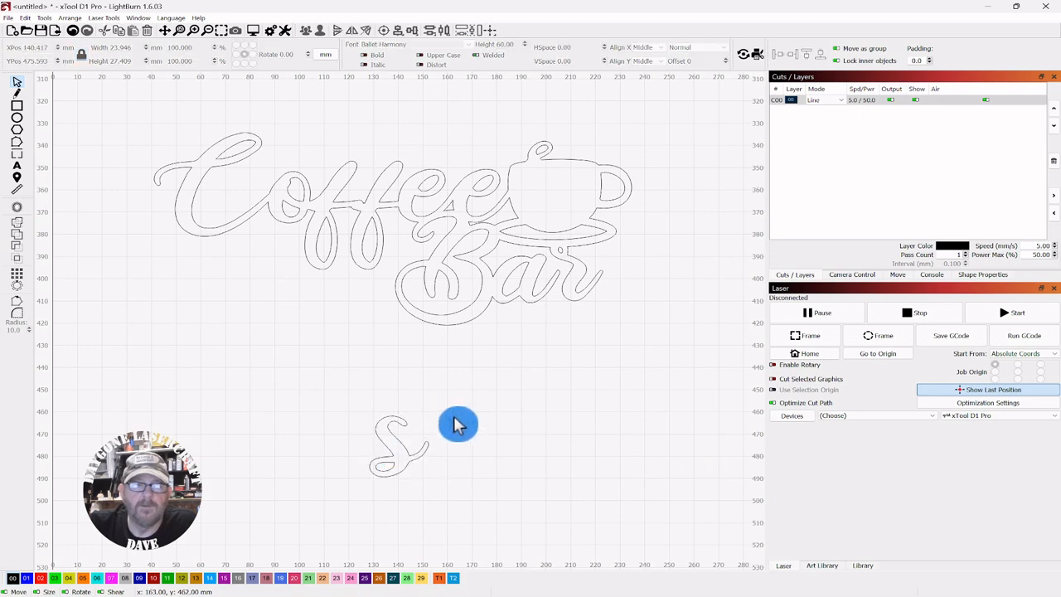
pyautogui.click(398, 457)
pyautogui.moveTo(398, 448); pyautogui.dragTo(576, 178)
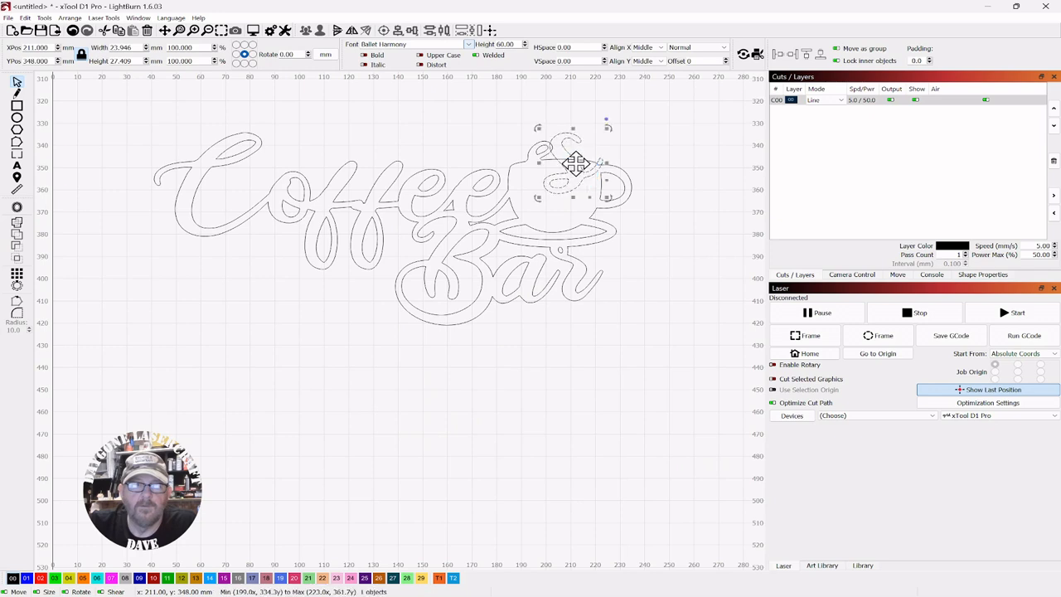
pyautogui.moveTo(614, 129); pyautogui.dragTo(630, 158)
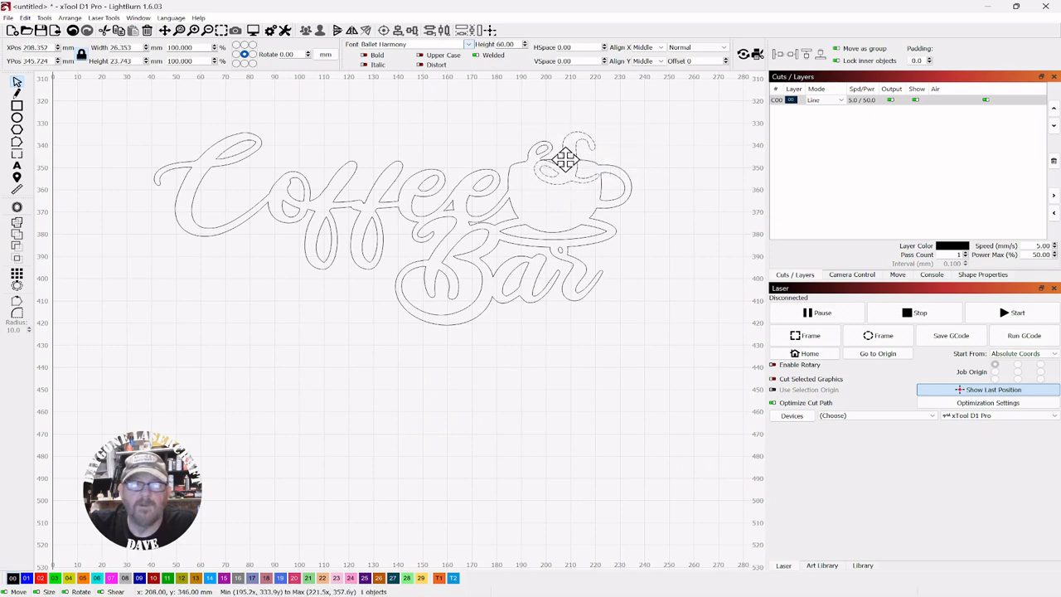
pyautogui.moveTo(565, 158); pyautogui.dragTo(562, 159)
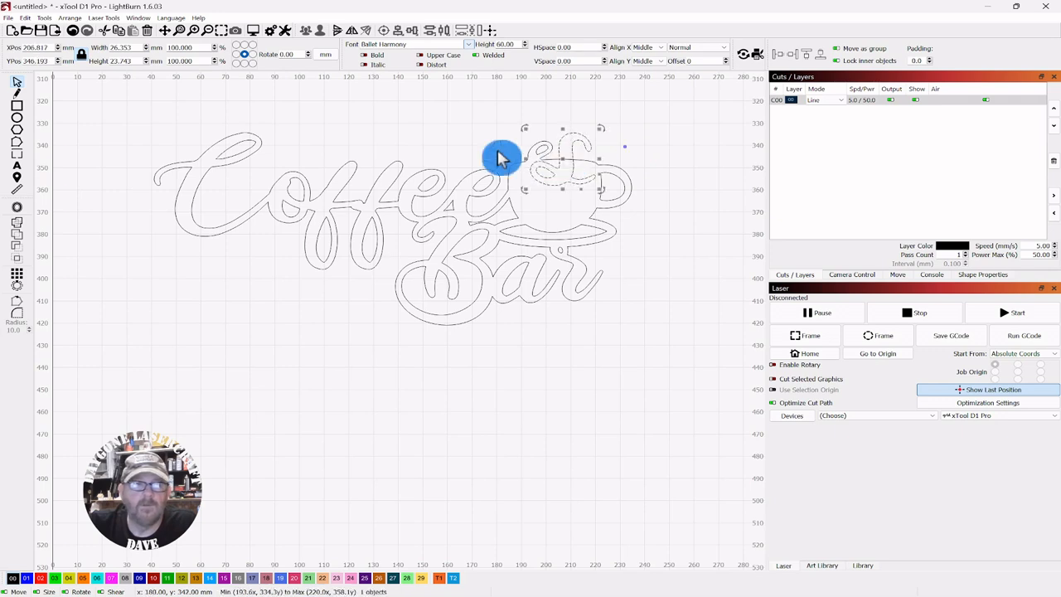
pyautogui.click(660, 125)
pyautogui.moveTo(661, 124); pyautogui.dragTo(364, 300)
pyautogui.click(18, 232)
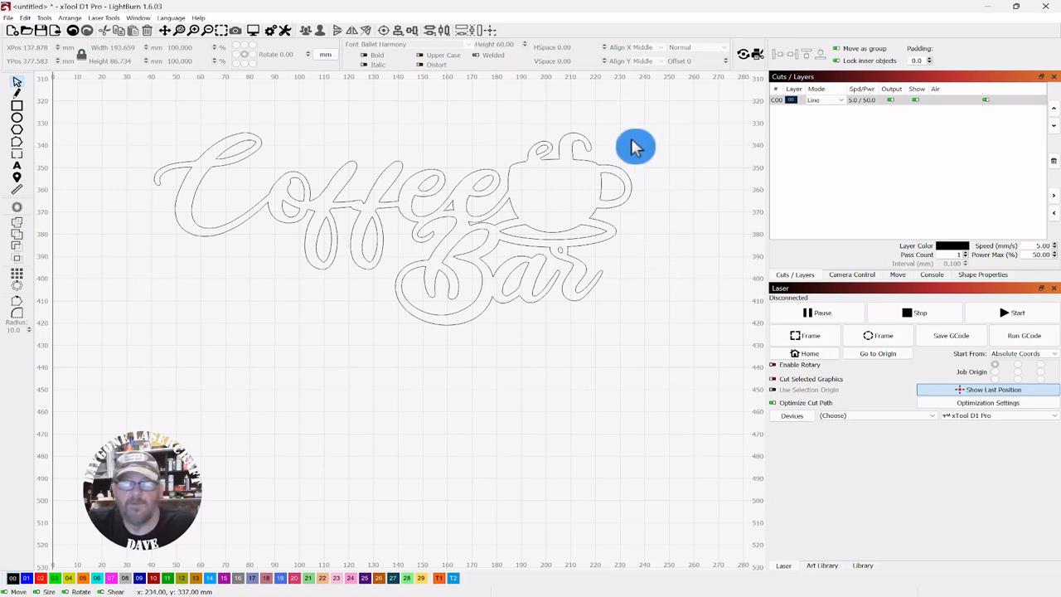
pyautogui.hotkey('ctrl', 'z')
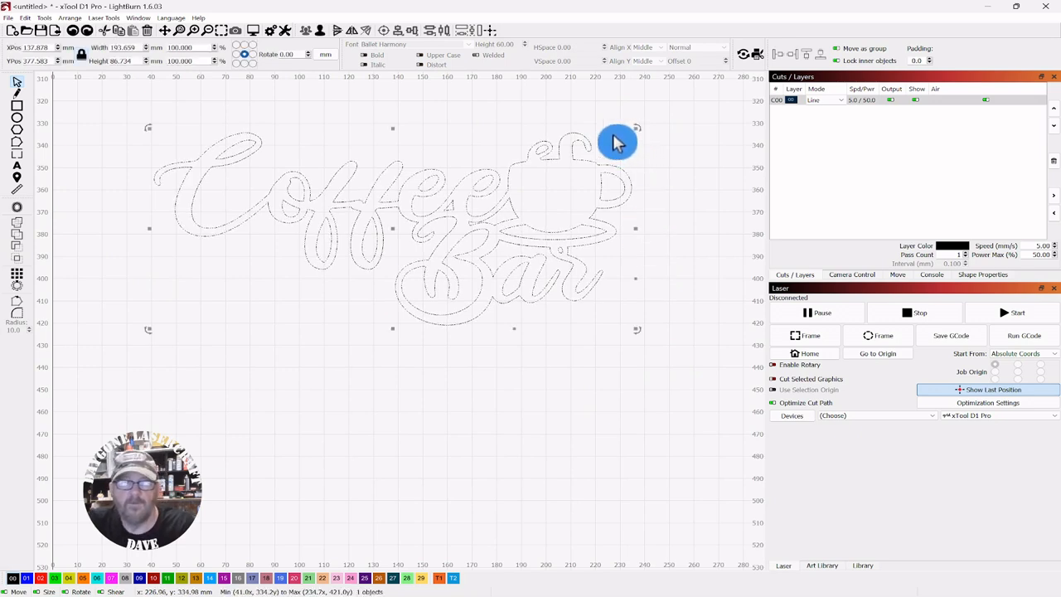
pyautogui.click(640, 394)
pyautogui.hotkey('ctrl', 'z')
pyautogui.hotkey('ctrl', 'z')
pyautogui.hotkey('ctrl', 'z')
pyautogui.hotkey('ctrl', 'z')
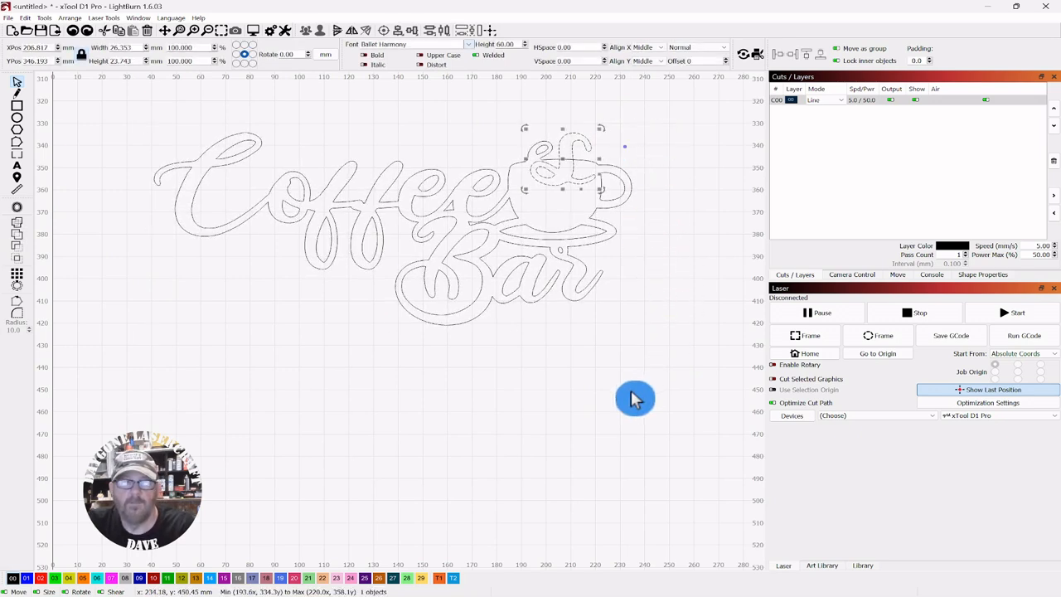
pyautogui.hotkey('ctrl', 'z')
pyautogui.hotkey('ctrl', 'z')
pyautogui.hotkey('ctrl', 'z')
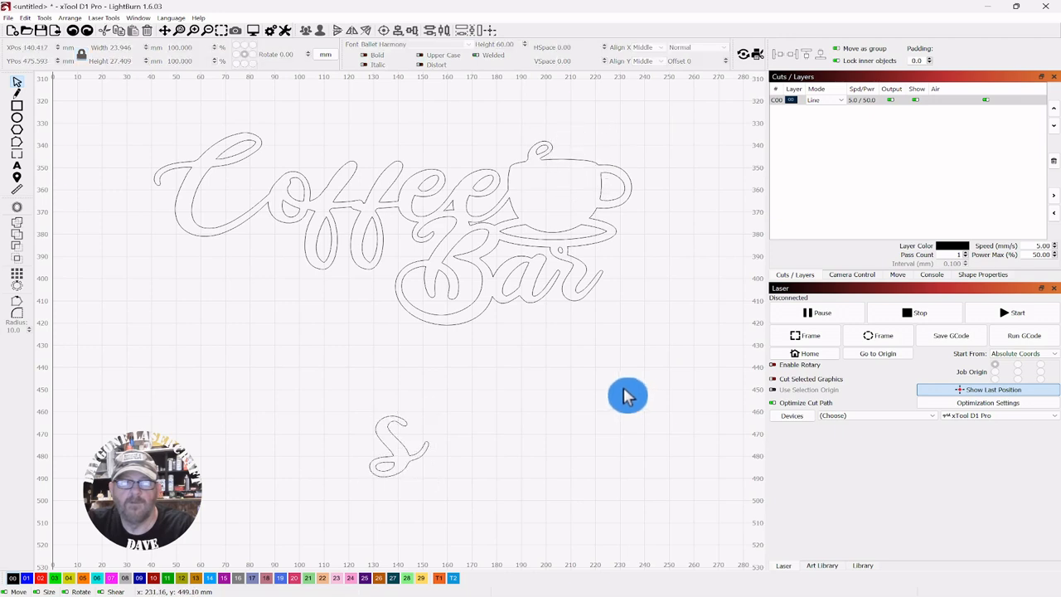
pyautogui.click(628, 395)
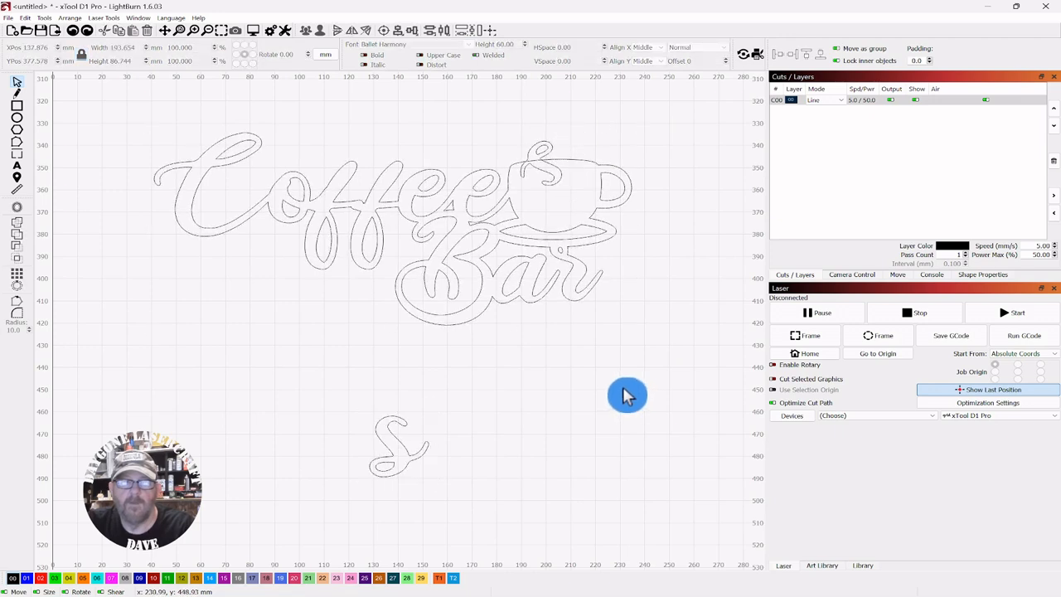
# Reposition and rotate the steam S on top of the cup, then select everything and weld it to the sign
pyautogui.moveTo(565, 130); pyautogui.dragTo(567, 403)
pyautogui.click(535, 405)
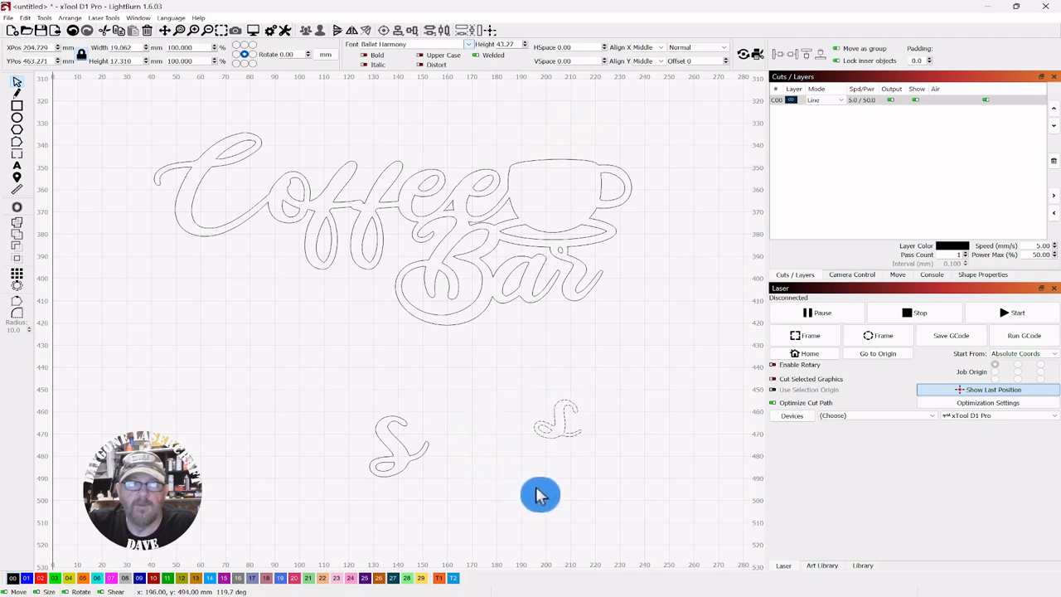
pyautogui.click(558, 435)
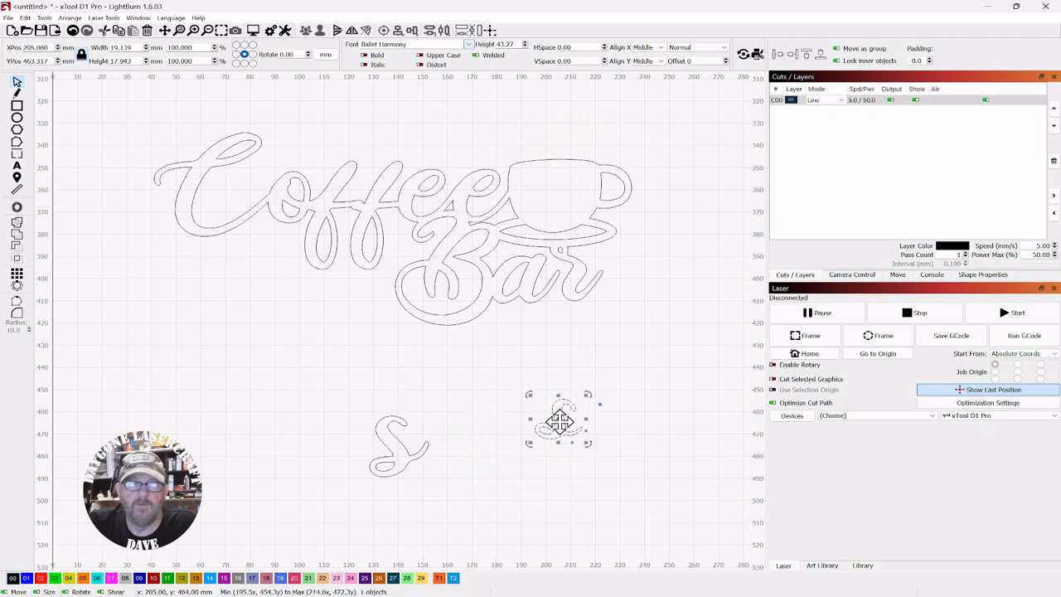
pyautogui.moveTo(560, 423); pyautogui.dragTo(540, 167)
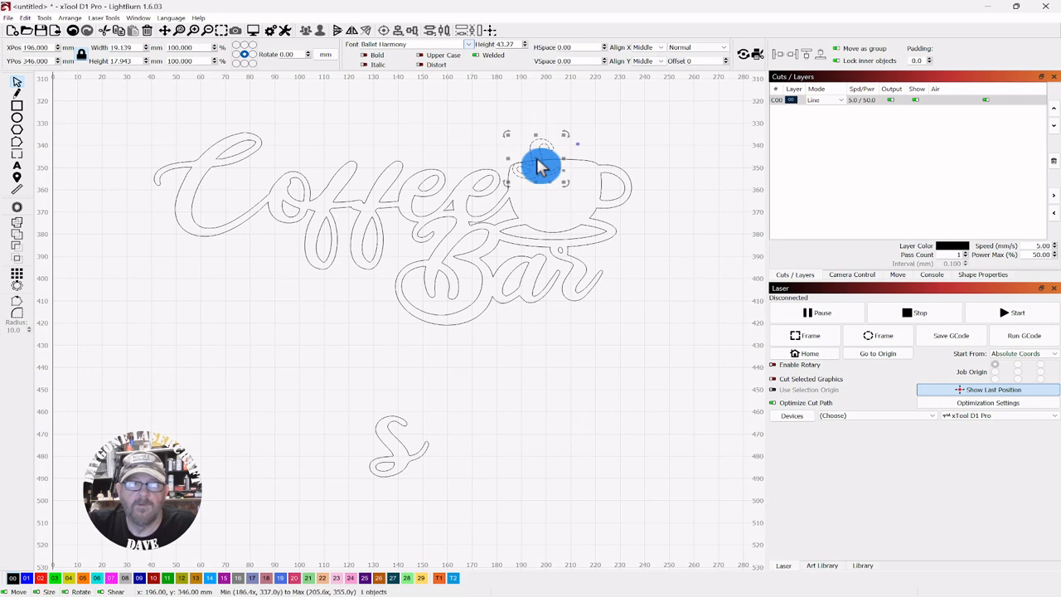
pyautogui.moveTo(506, 135); pyautogui.dragTo(495, 158)
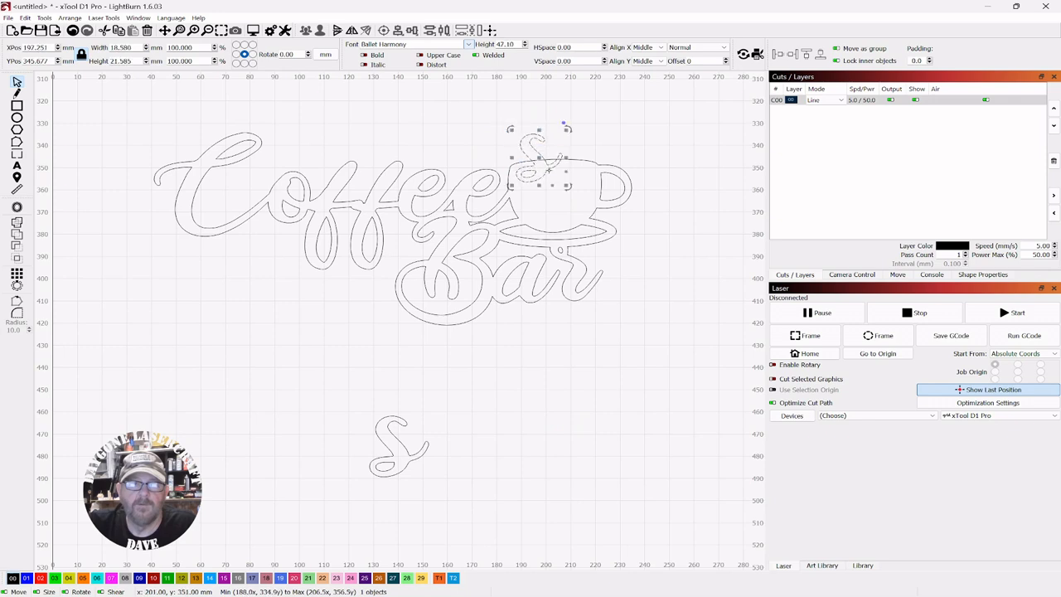
pyautogui.moveTo(537, 157); pyautogui.dragTo(545, 172)
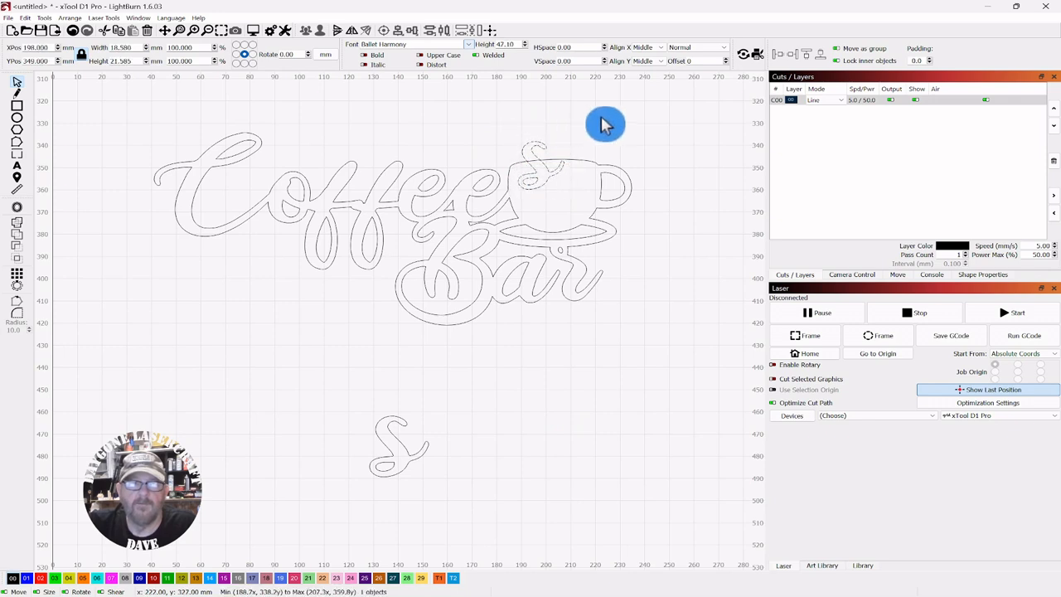
pyautogui.moveTo(642, 116); pyautogui.dragTo(176, 314)
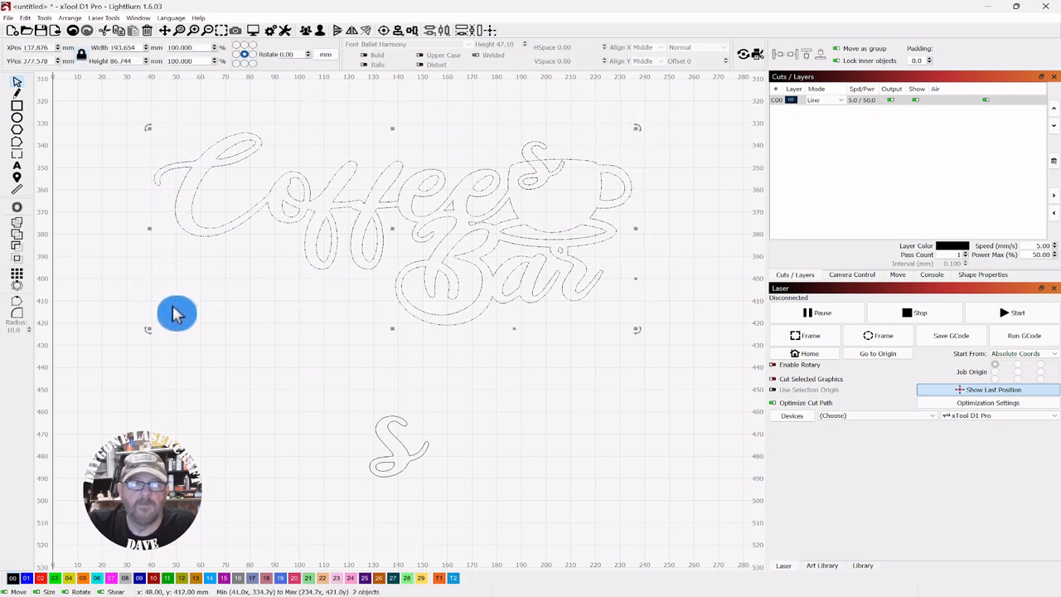
pyautogui.click(19, 224)
pyautogui.click(504, 447)
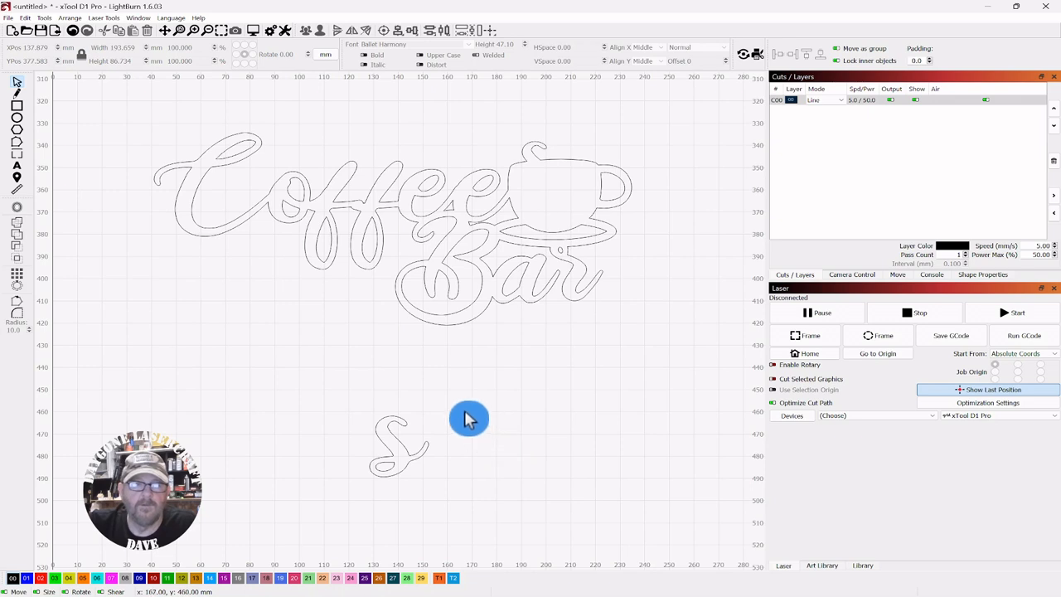
# Move the remaining S onto the cup beside the first curl, rotate it, and weld it to the sign
pyautogui.moveTo(462, 408); pyautogui.dragTo(580, 169)
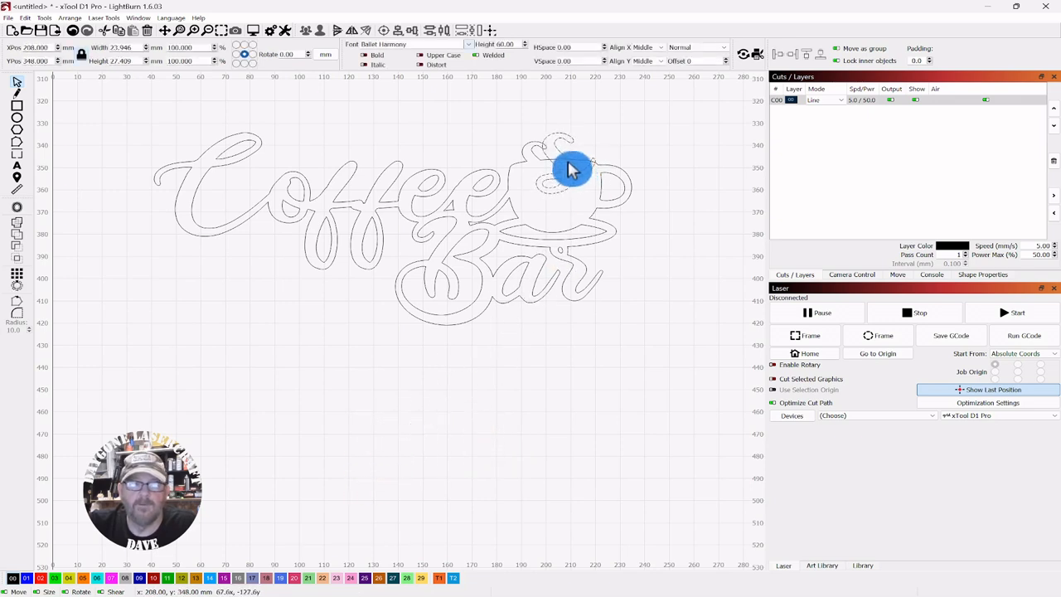
pyautogui.click(608, 139)
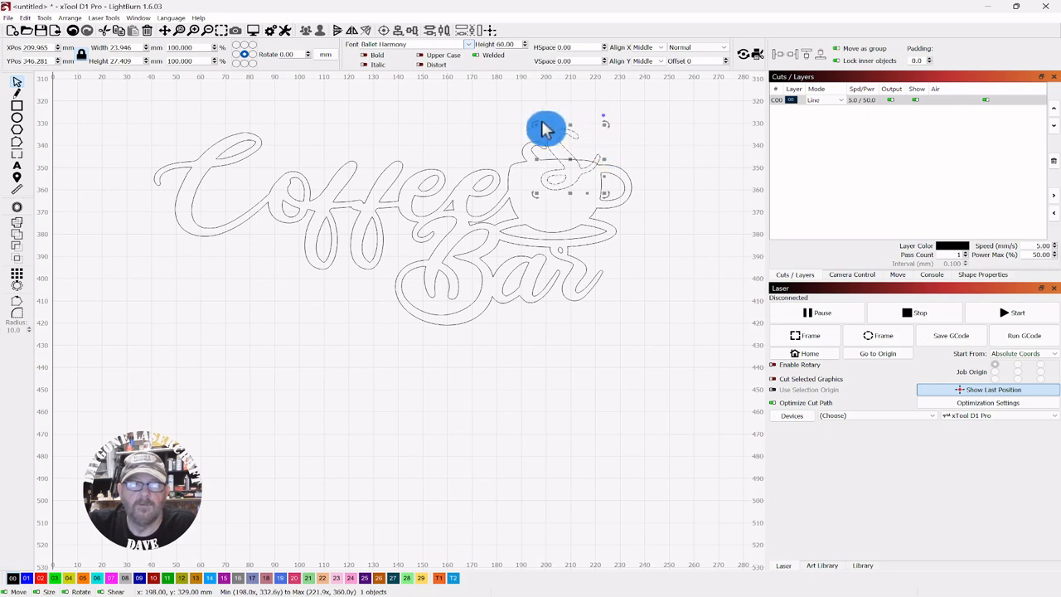
pyautogui.moveTo(539, 133); pyautogui.dragTo(566, 160)
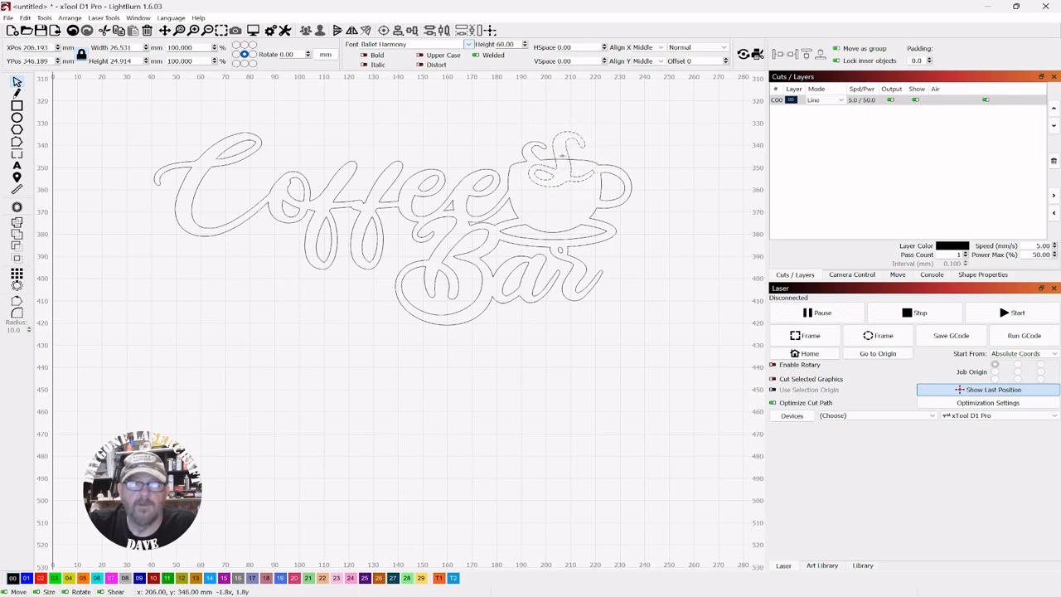
pyautogui.moveTo(638, 107); pyautogui.dragTo(98, 313)
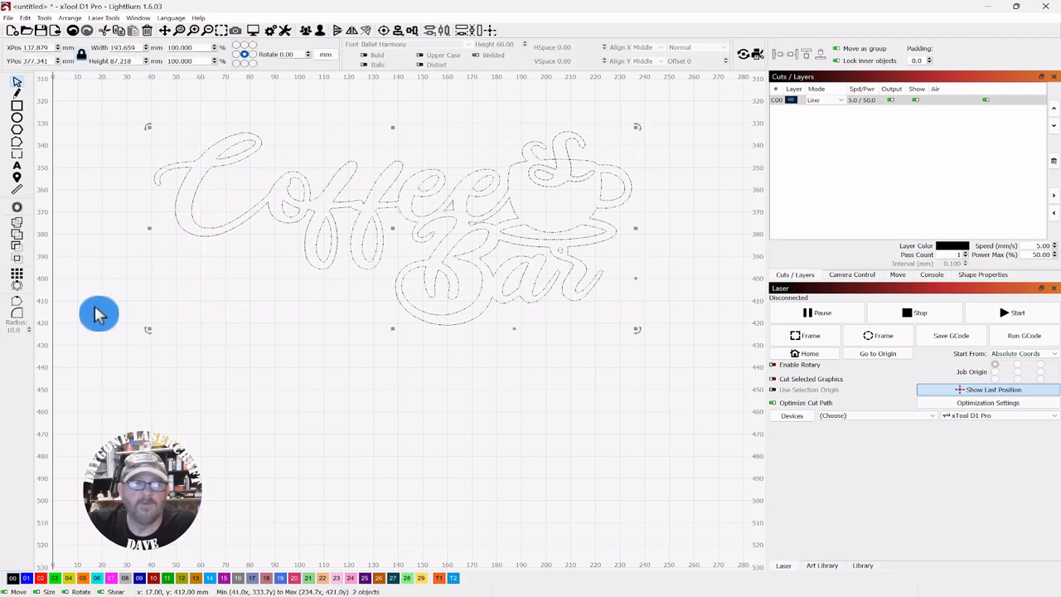
pyautogui.click(20, 232)
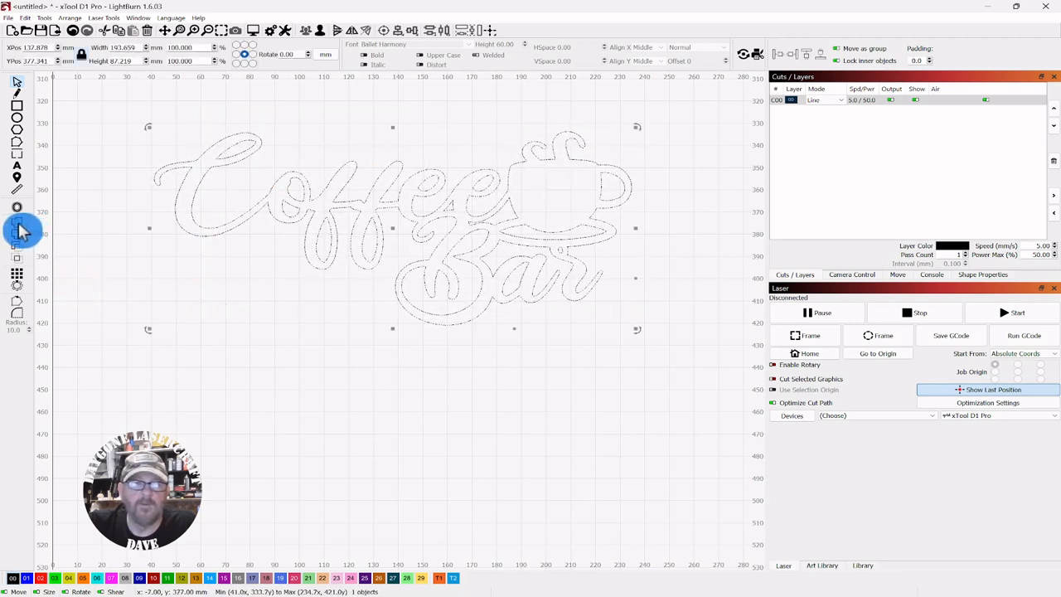
pyautogui.click(502, 366)
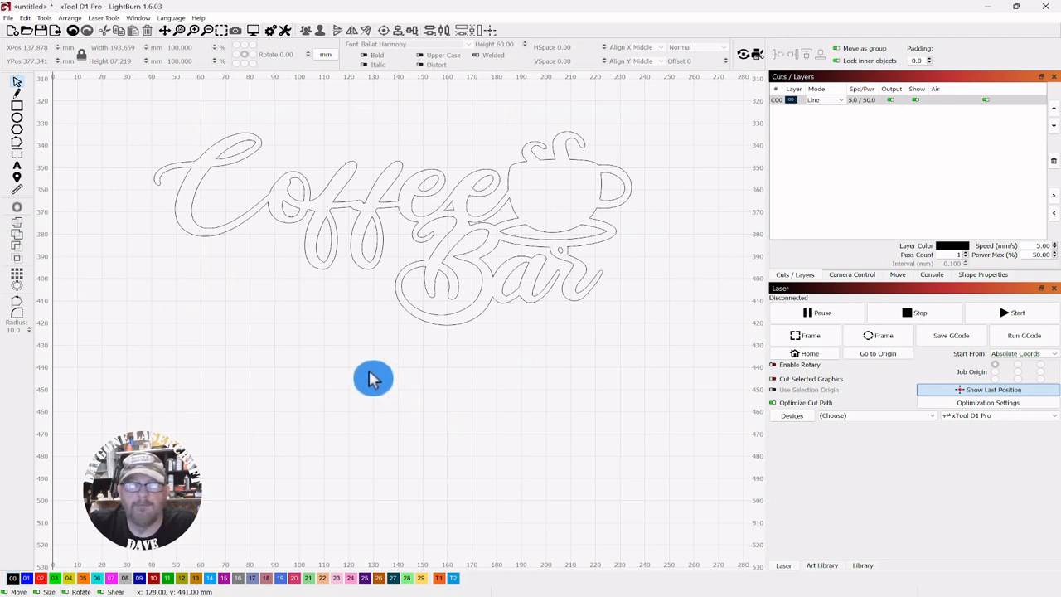
# Draw an ellipse about 38 × 9 mm below the sign
pyautogui.click(17, 121)
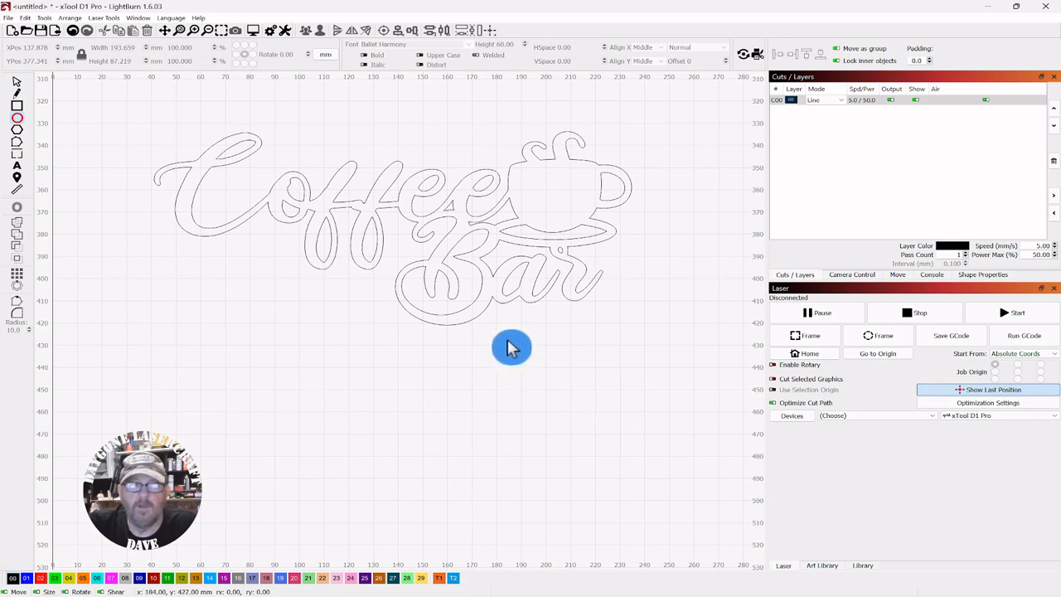
pyautogui.moveTo(502, 358)
pyautogui.mouseDown()
pyautogui.moveTo(585, 368)
pyautogui.moveTo(601, 382)
pyautogui.mouseUp()
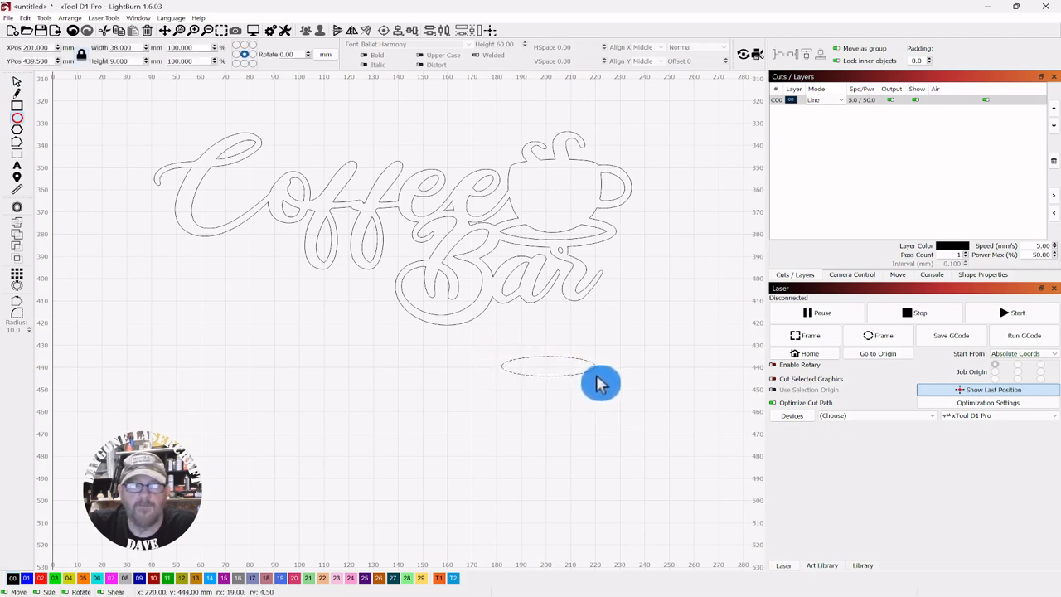
pyautogui.click(18, 86)
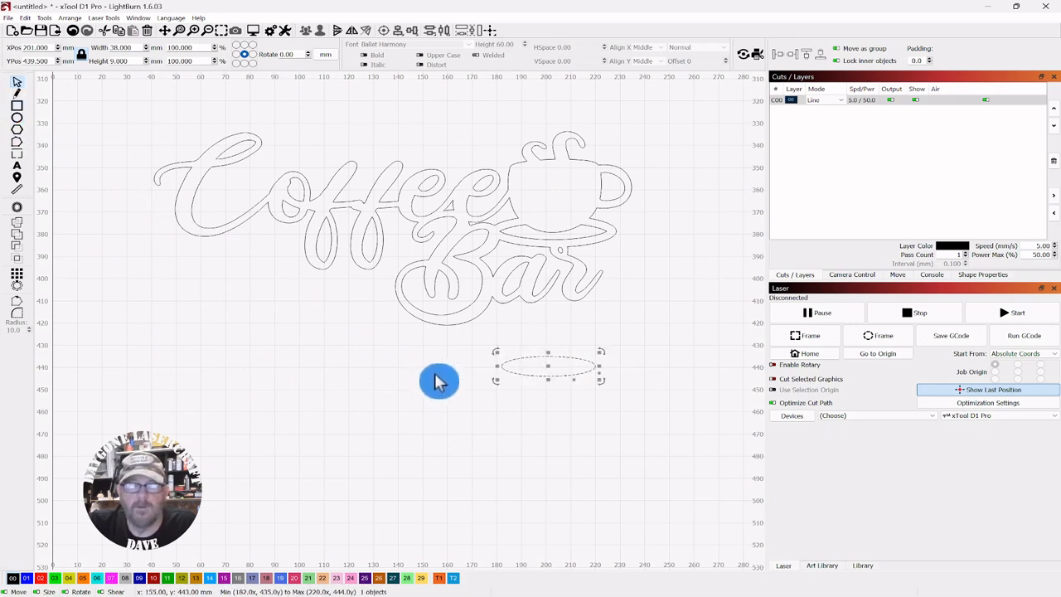
# Select the ellipse, nudge it slightly, and convert it to a path
pyautogui.click(549, 377)
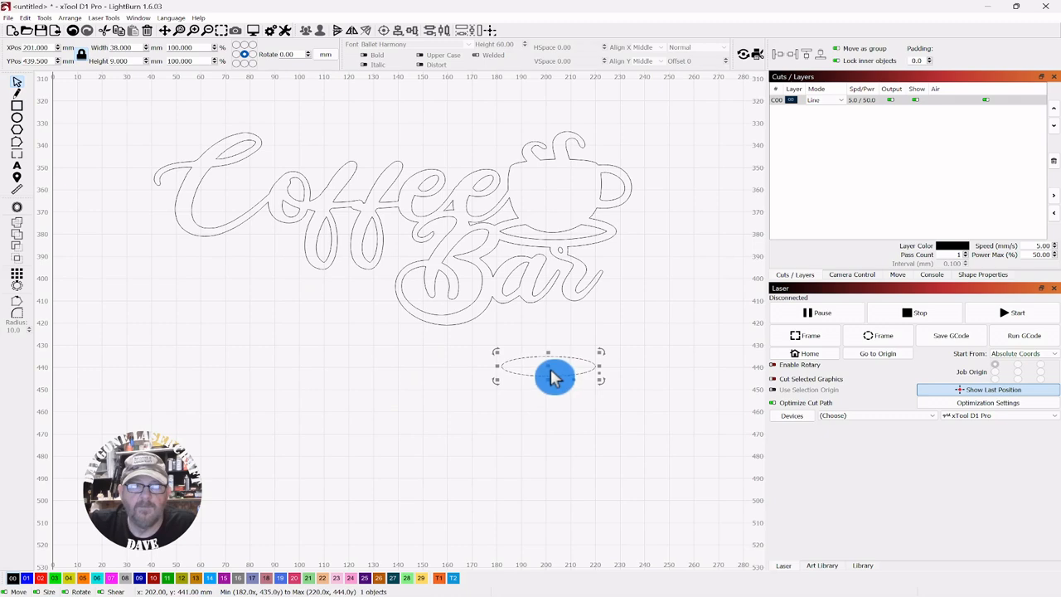
pyautogui.moveTo(547, 365); pyautogui.dragTo(559, 384)
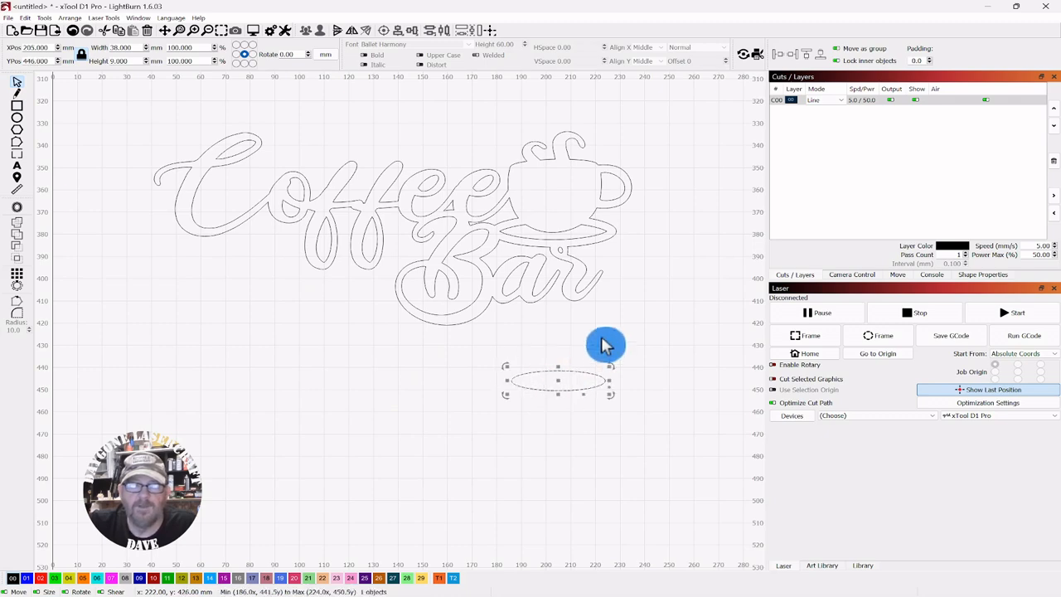
pyautogui.scroll(3, 606, 340)
pyautogui.scroll(3, 631, 210)
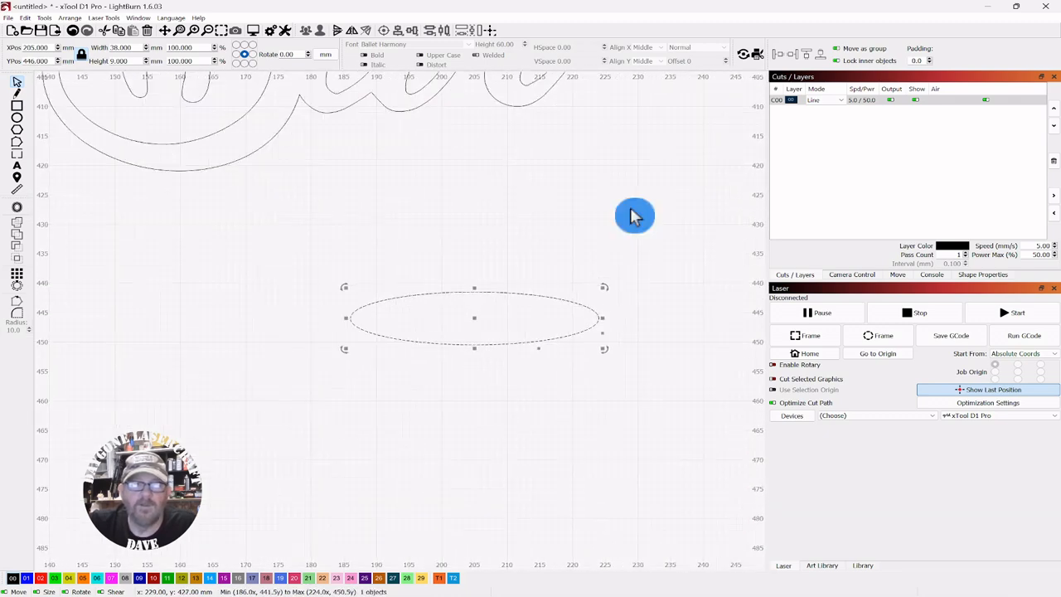
pyautogui.moveTo(534, 267); pyautogui.dragTo(559, 195)
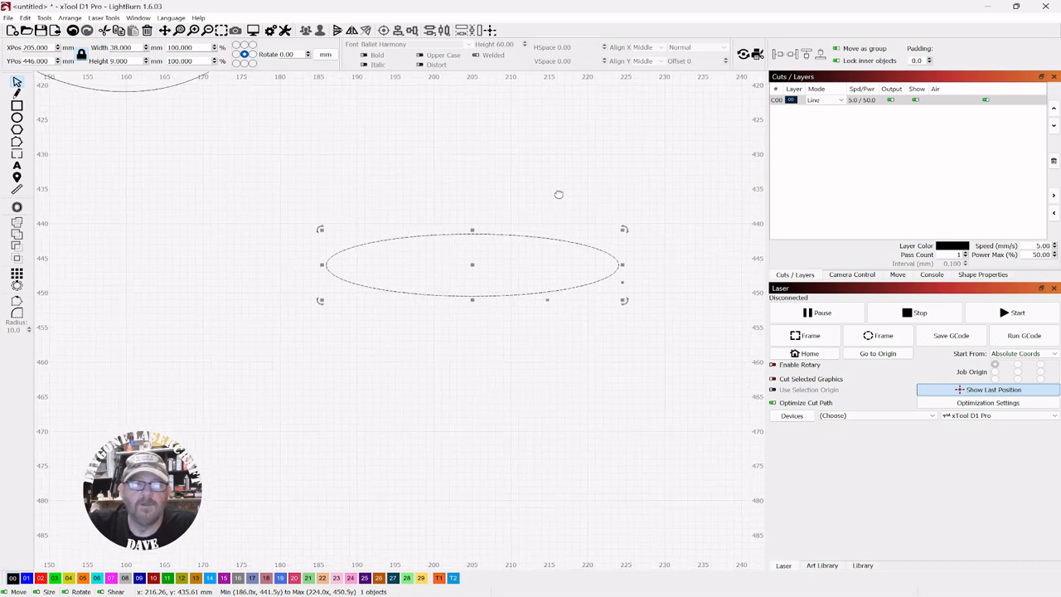
pyautogui.rightClick(471, 263)
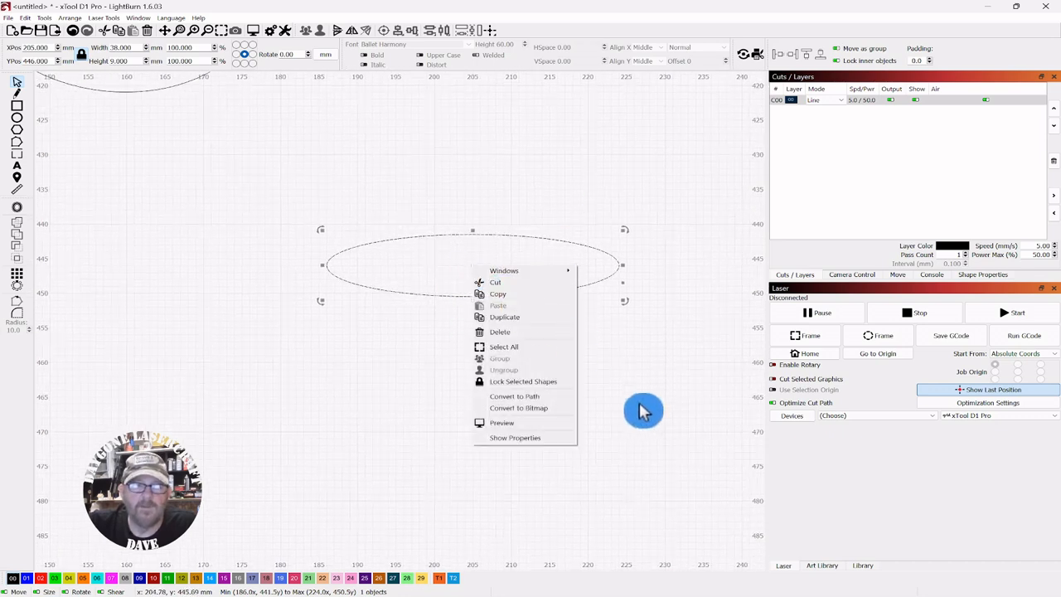
pyautogui.click(503, 398)
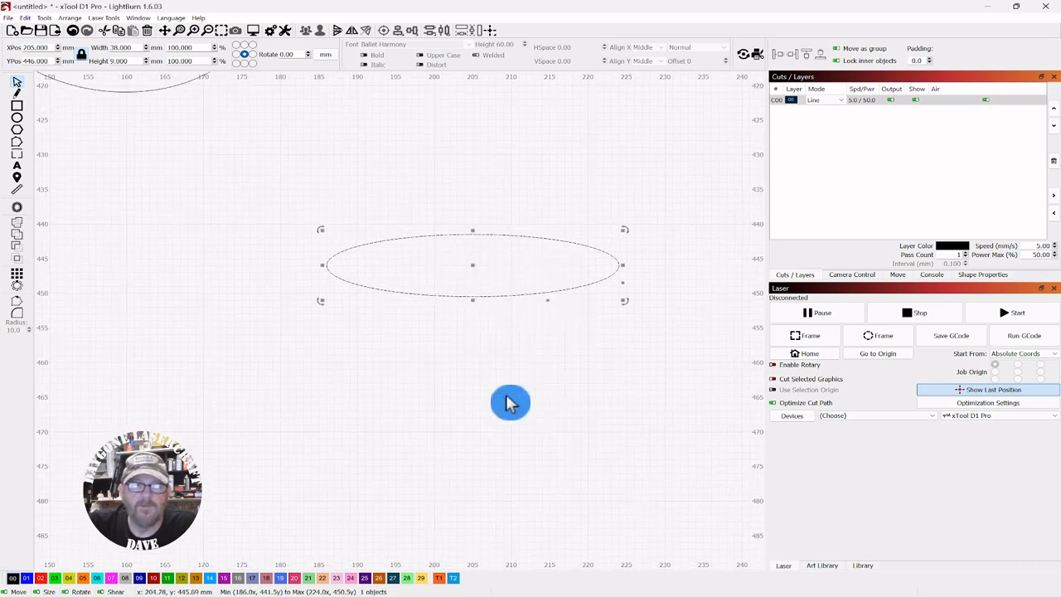
# Edit the nodes along the ellipse's top edge into a wavy coffee-surface outline
pyautogui.click(18, 147)
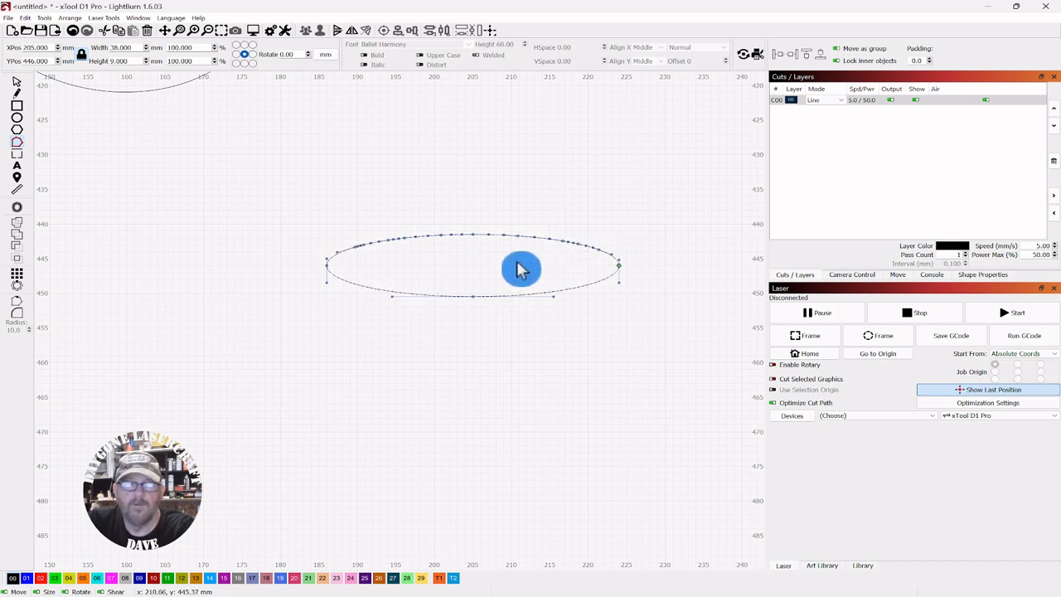
pyautogui.scroll(2, 528, 255)
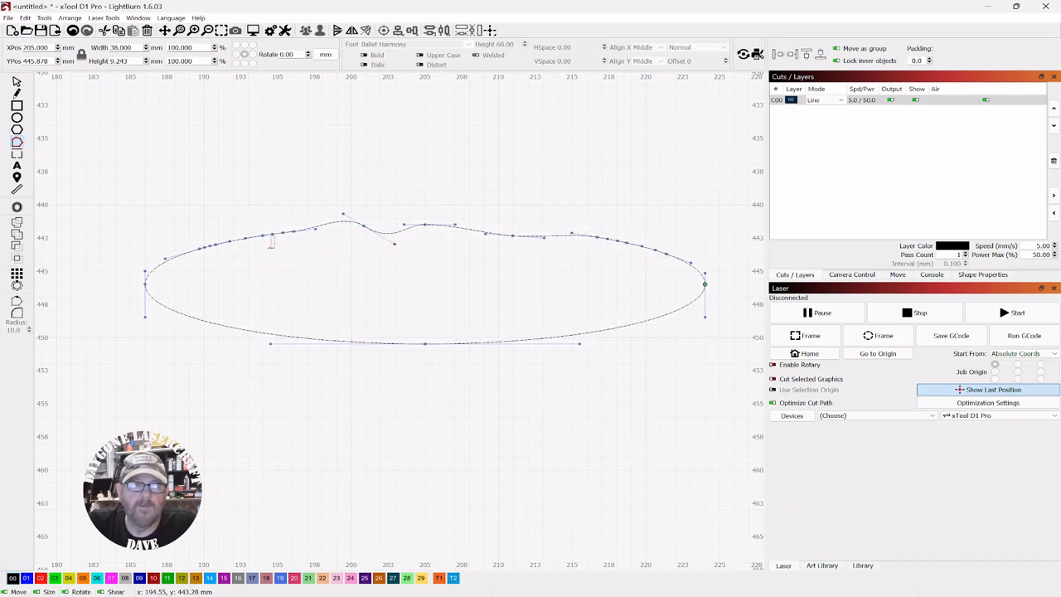
pyautogui.click(271, 241)
pyautogui.moveTo(271, 236); pyautogui.dragTo(362, 178)
pyautogui.scroll(3, 217, 257)
pyautogui.click(272, 161)
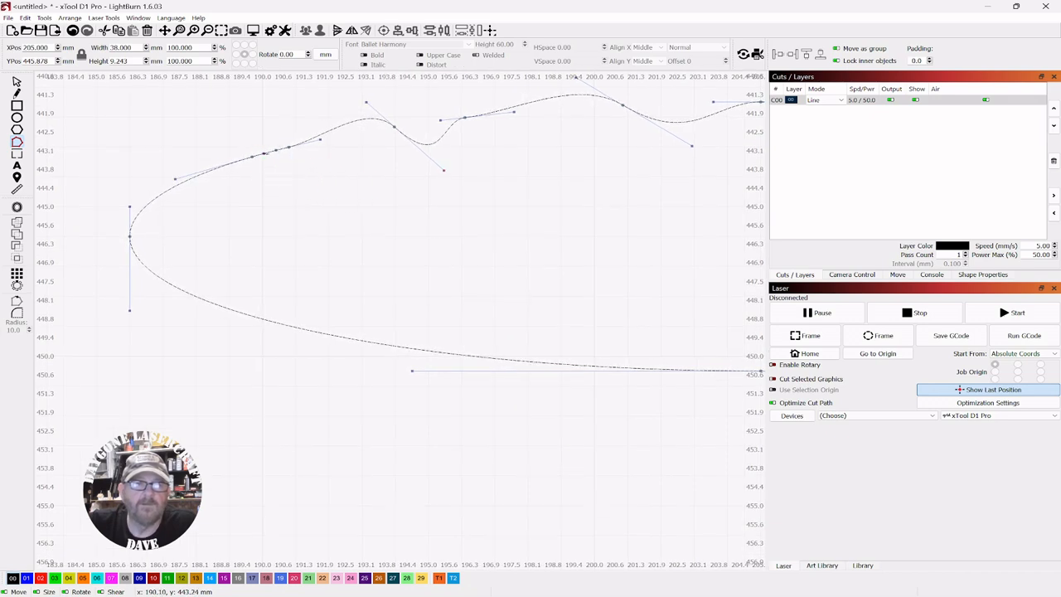
pyautogui.moveTo(264, 154); pyautogui.dragTo(266, 171)
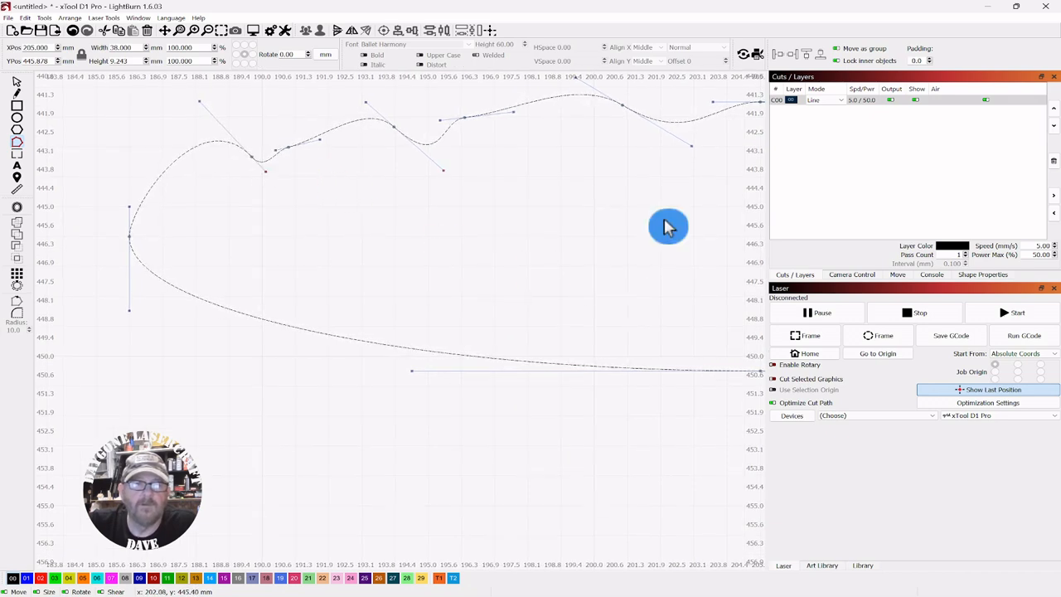
pyautogui.scroll(-5, 668, 227)
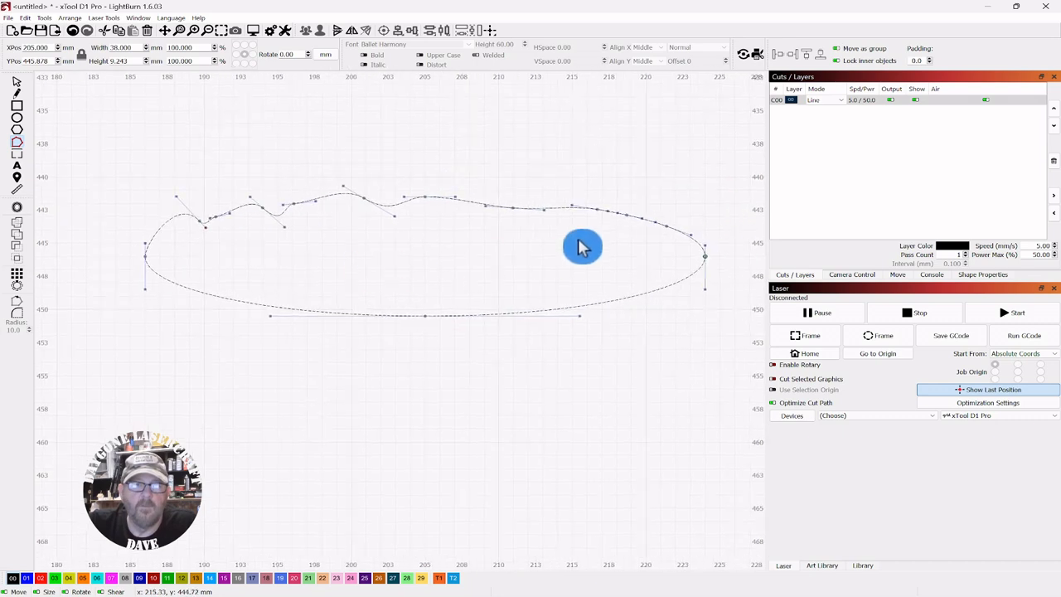
pyautogui.scroll(4, 602, 224)
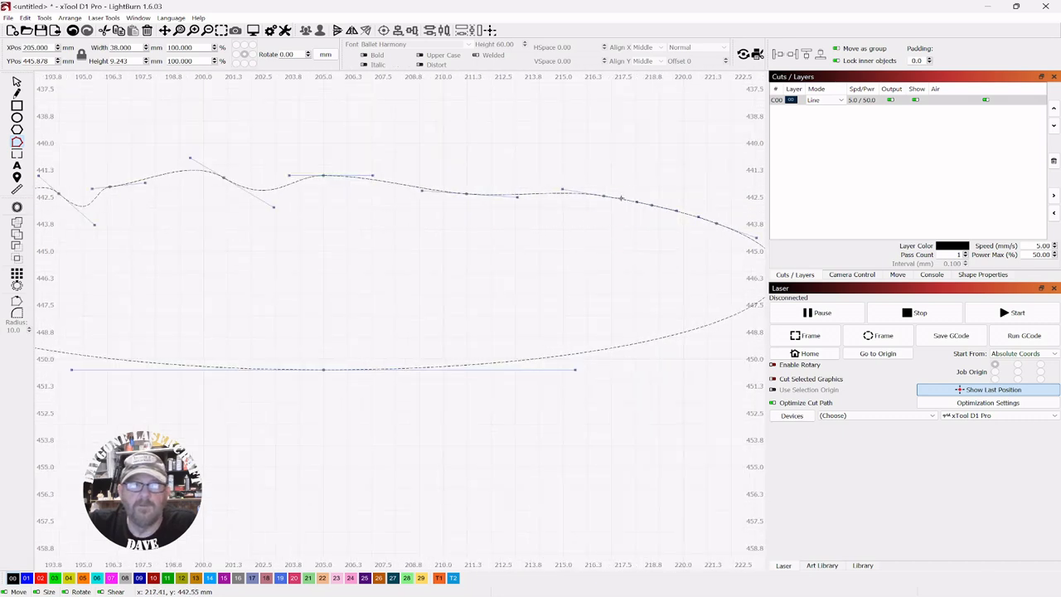
pyautogui.moveTo(620, 199); pyautogui.dragTo(612, 209)
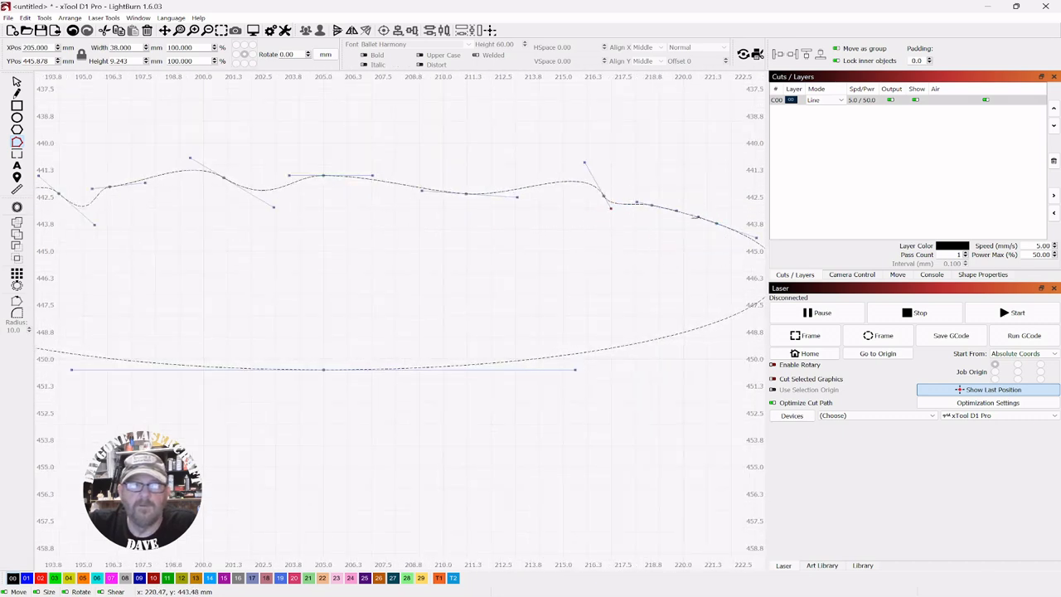
pyautogui.moveTo(698, 217); pyautogui.dragTo(694, 240)
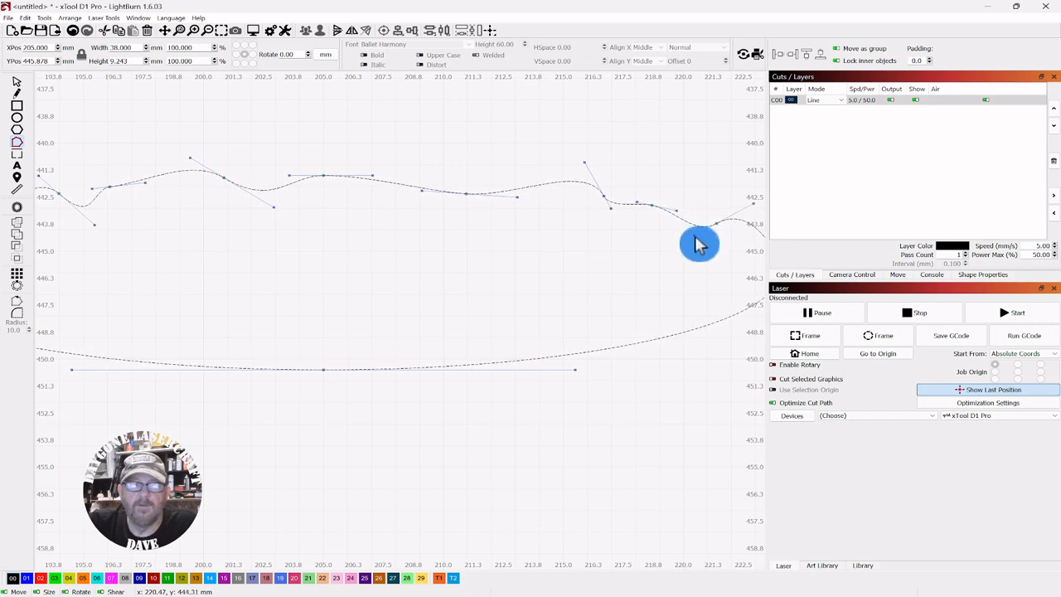
pyautogui.scroll(-5, 580, 232)
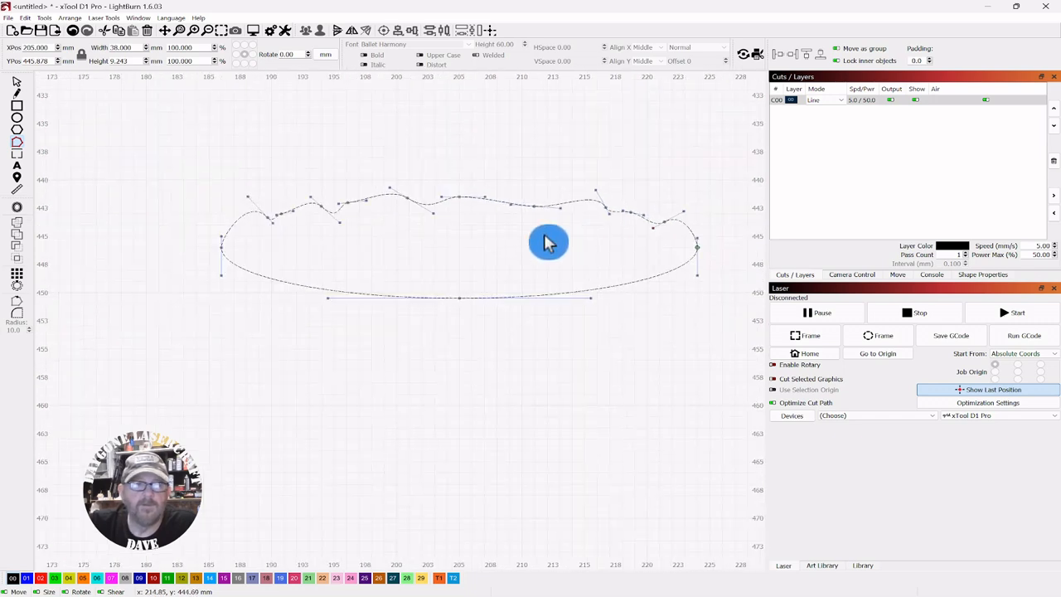
pyautogui.click(17, 79)
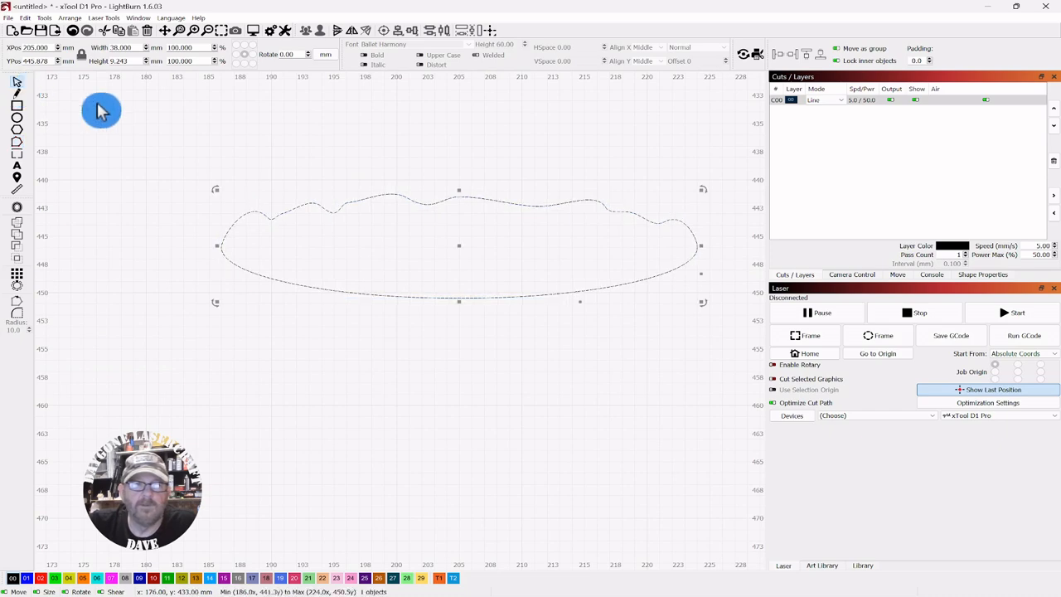
# Move the wavy ellipse into the cup's top opening, sized about 33 × 8 mm
pyautogui.scroll(-3, 356, 177)
pyautogui.scroll(-2, 538, 159)
pyautogui.moveTo(531, 238); pyautogui.dragTo(525, 489)
pyautogui.moveTo(559, 363)
pyautogui.mouseDown()
pyautogui.moveTo(622, 304)
pyautogui.moveTo(517, 343)
pyautogui.moveTo(473, 412)
pyautogui.mouseUp()
pyautogui.scroll(-3, 598, 336)
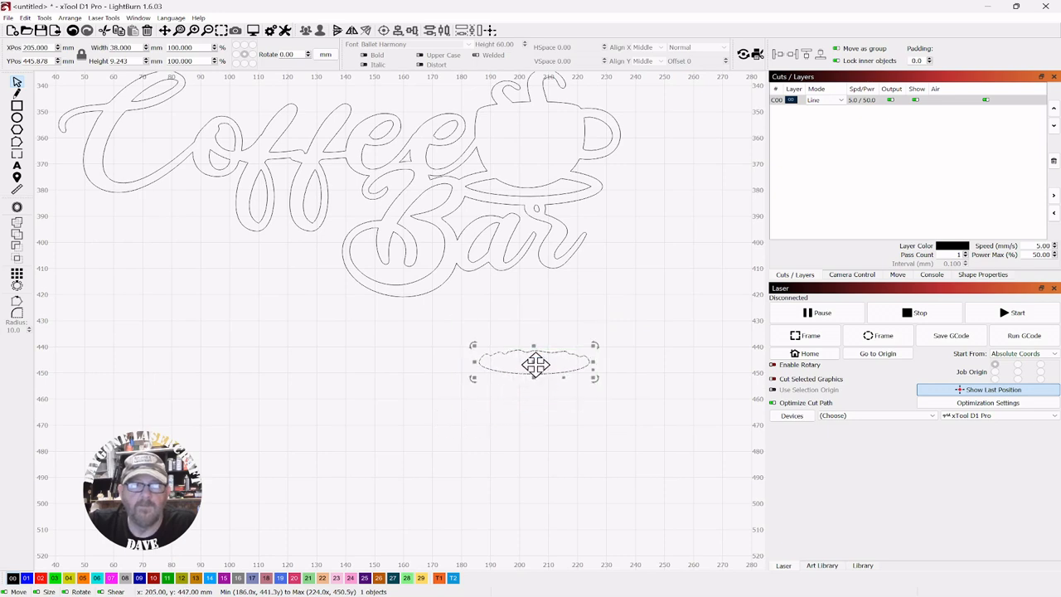
pyautogui.moveTo(535, 362)
pyautogui.mouseDown()
pyautogui.moveTo(549, 310)
pyautogui.moveTo(560, 149)
pyautogui.moveTo(539, 130)
pyautogui.moveTo(573, 131)
pyautogui.mouseUp()
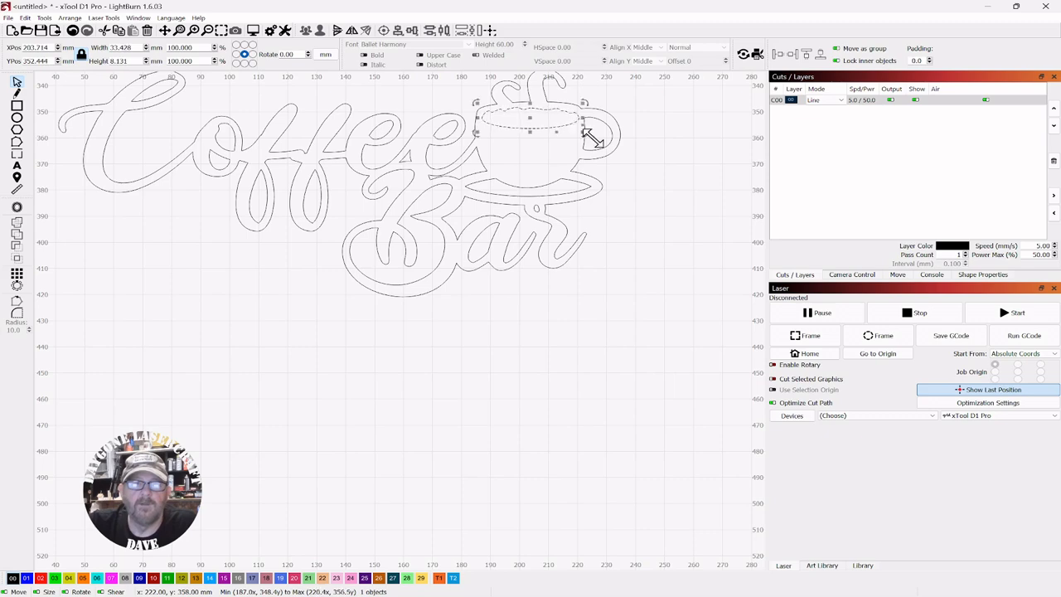
pyautogui.click(673, 322)
pyautogui.scroll(-5, 668, 323)
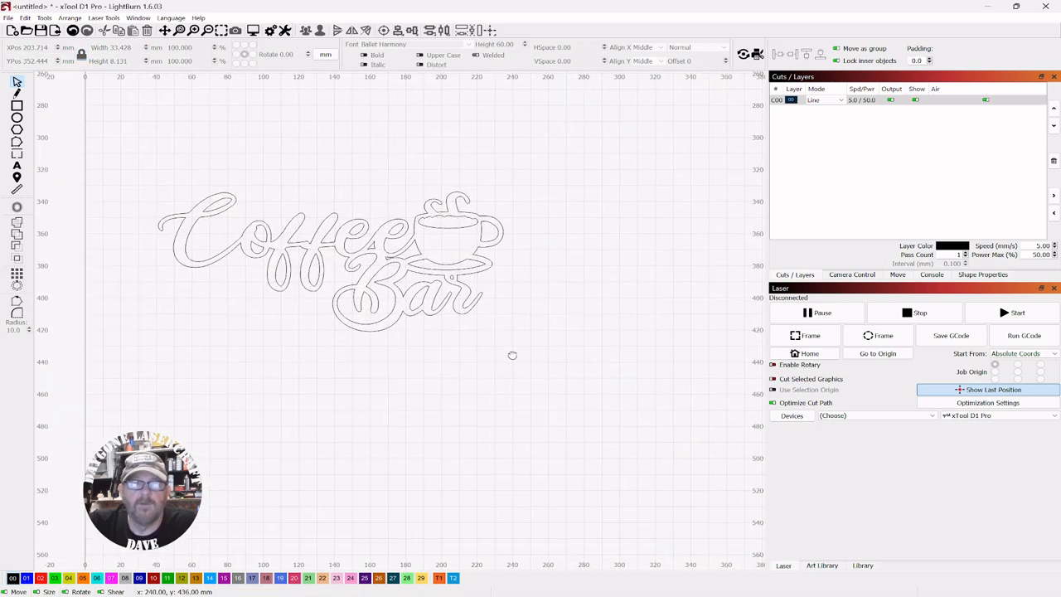
# Select the sign and the wavy coffee-surface ellipse together, reposition them, and weld them into a single shape
pyautogui.moveTo(512, 355); pyautogui.dragTo(564, 321)
pyautogui.scroll(1, 564, 321)
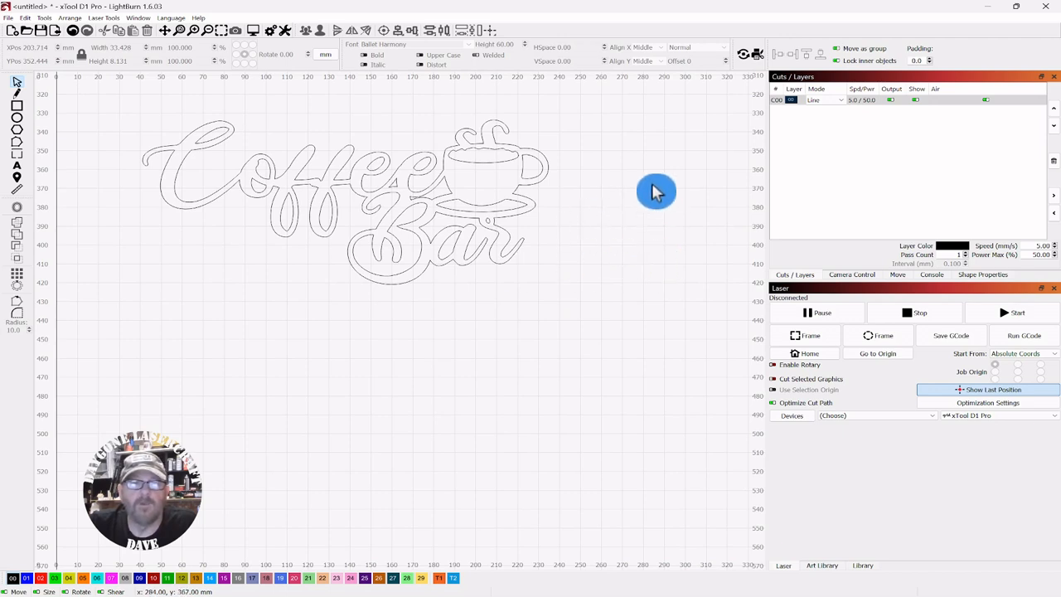
pyautogui.moveTo(529, 116); pyautogui.dragTo(152, 297)
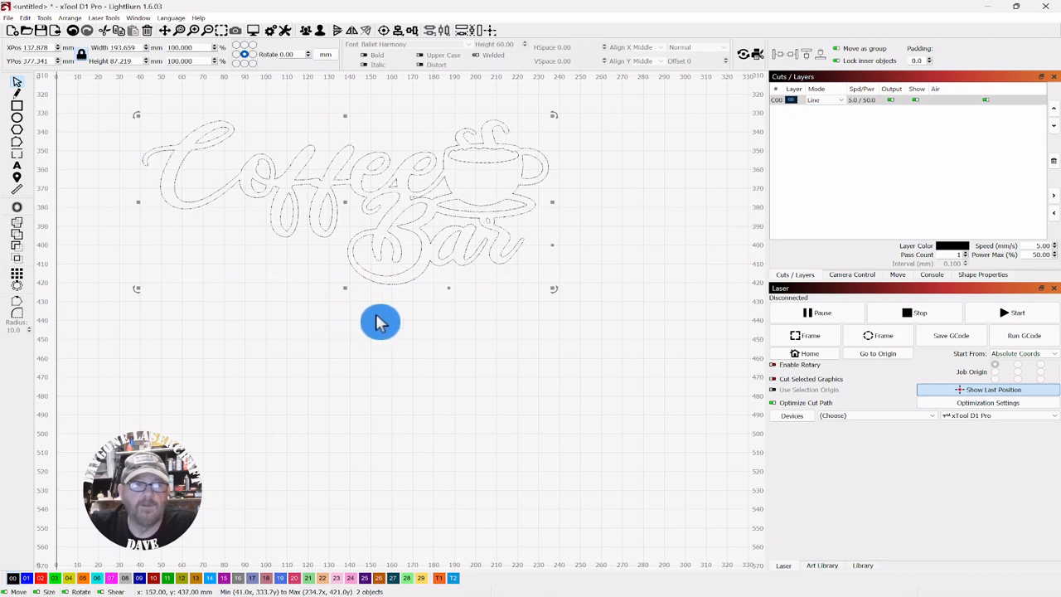
pyautogui.moveTo(346, 203); pyautogui.dragTo(414, 222)
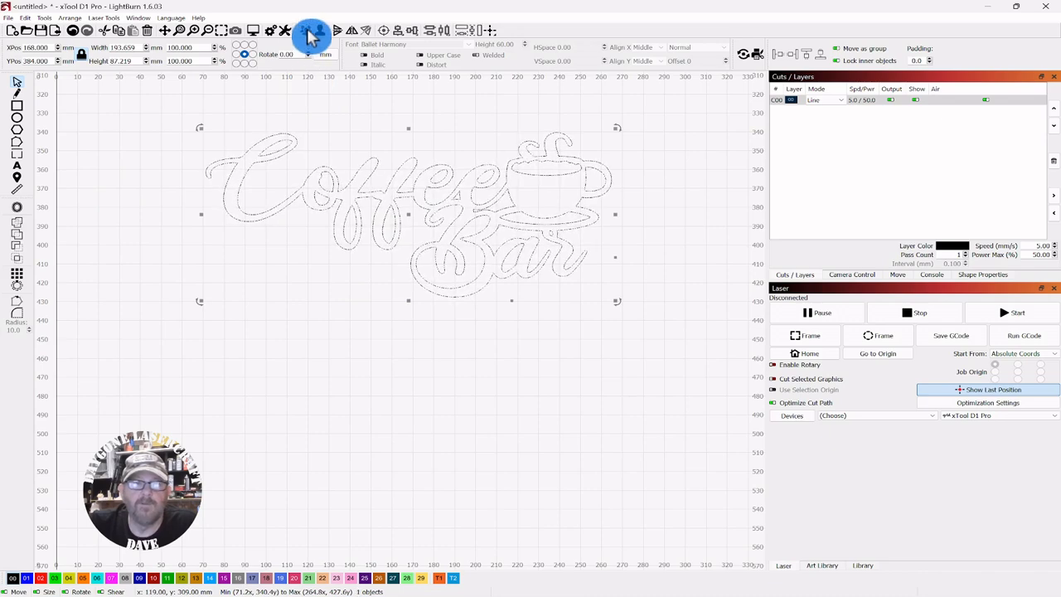
pyautogui.click(184, 183)
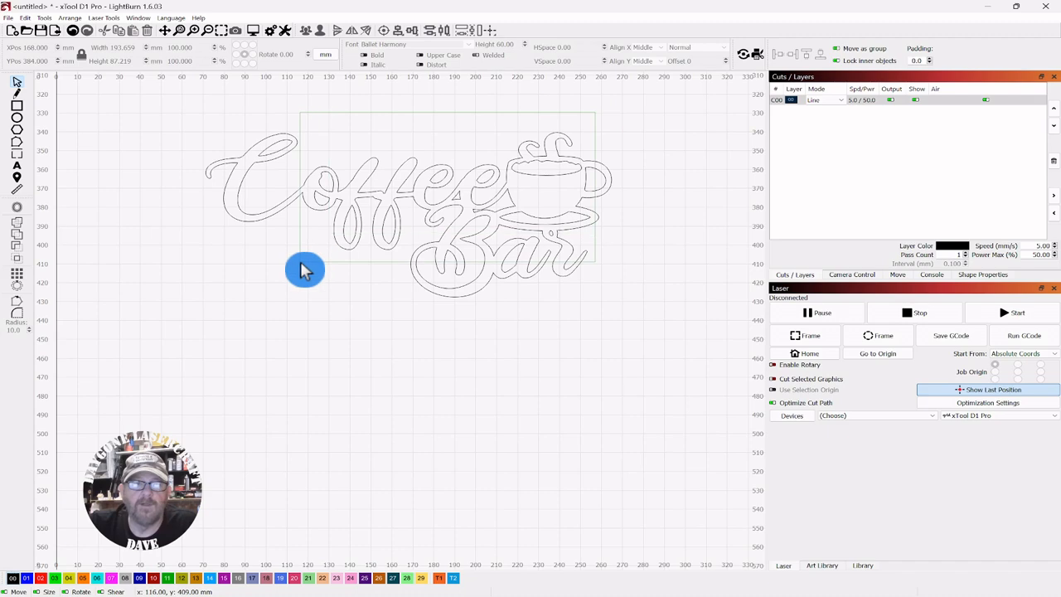
# Select the welded sign, switch the units to inches, and scale it to 12 in wide
pyautogui.moveTo(302, 269); pyautogui.dragTo(301, 269)
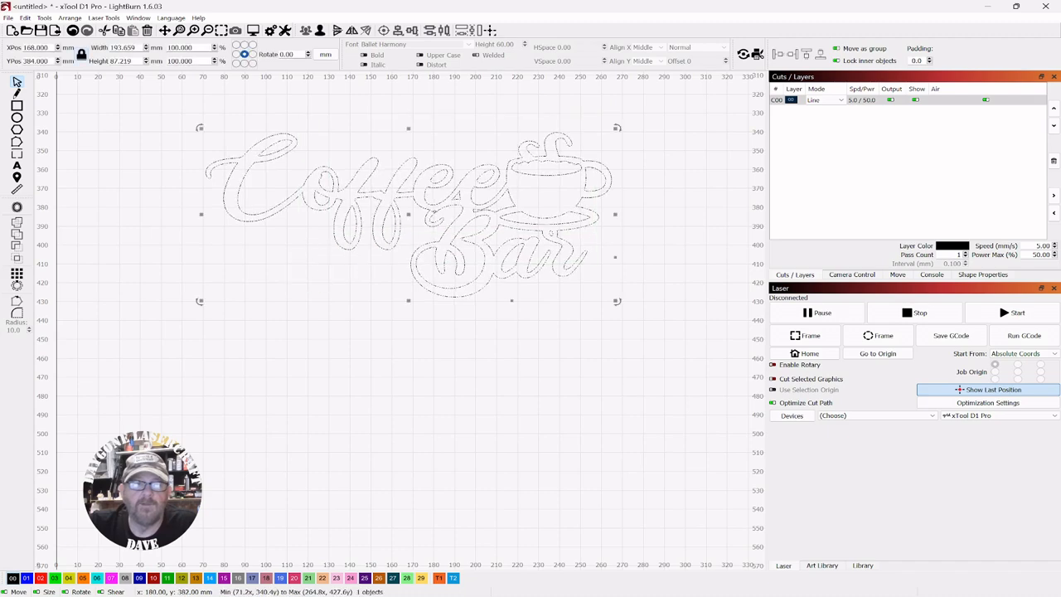
pyautogui.click(406, 245)
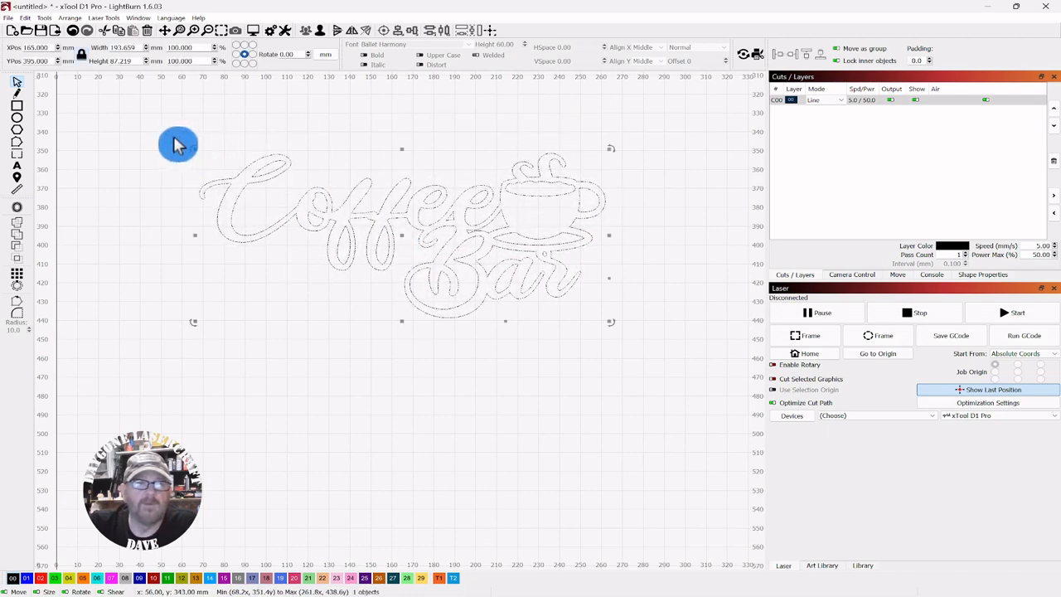
pyautogui.click(324, 56)
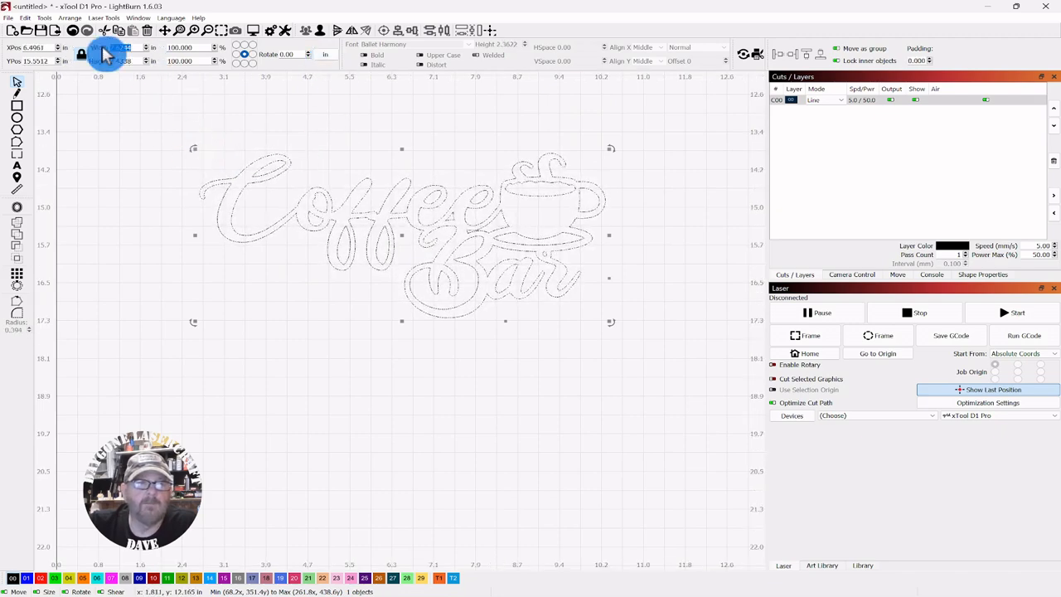
pyautogui.write('12')
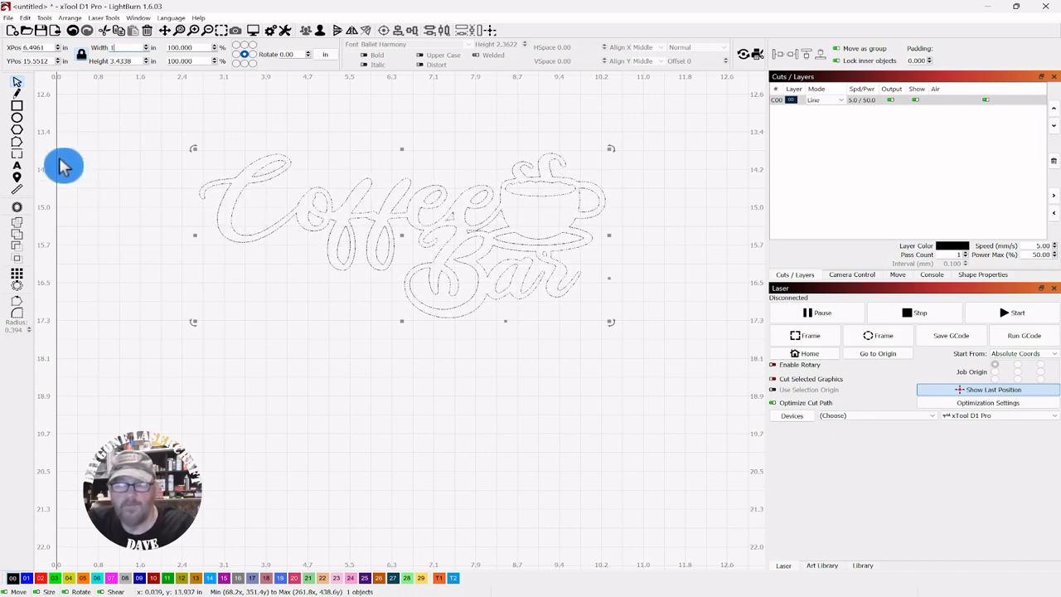
pyautogui.press('Return')
# Measure the welded sign's outer outline with the Measure tool
pyautogui.click(97, 158)
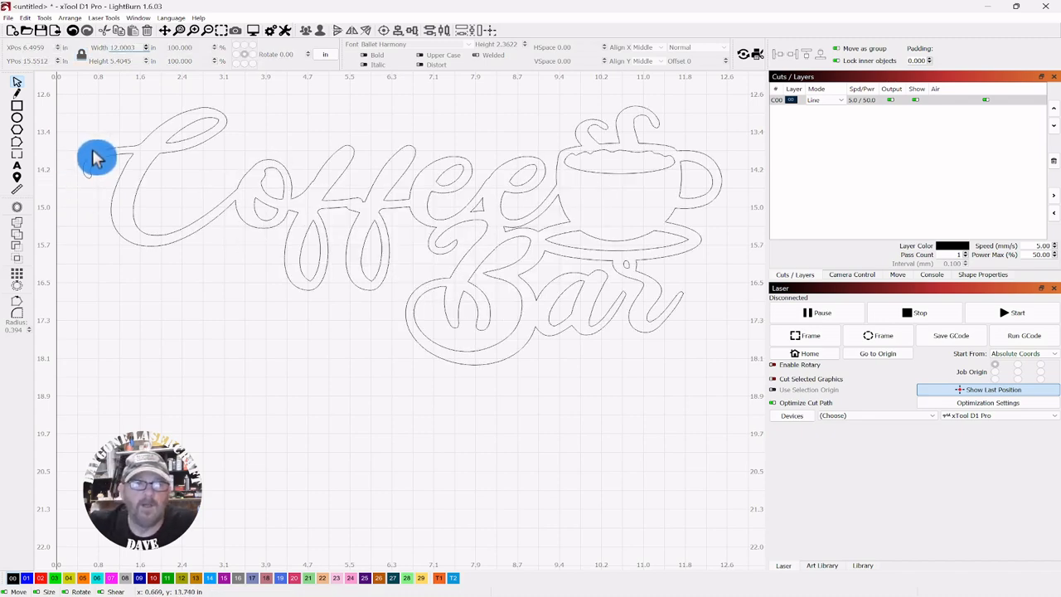
pyautogui.scroll(-1, 183, 200)
pyautogui.moveTo(375, 122); pyautogui.dragTo(411, 132)
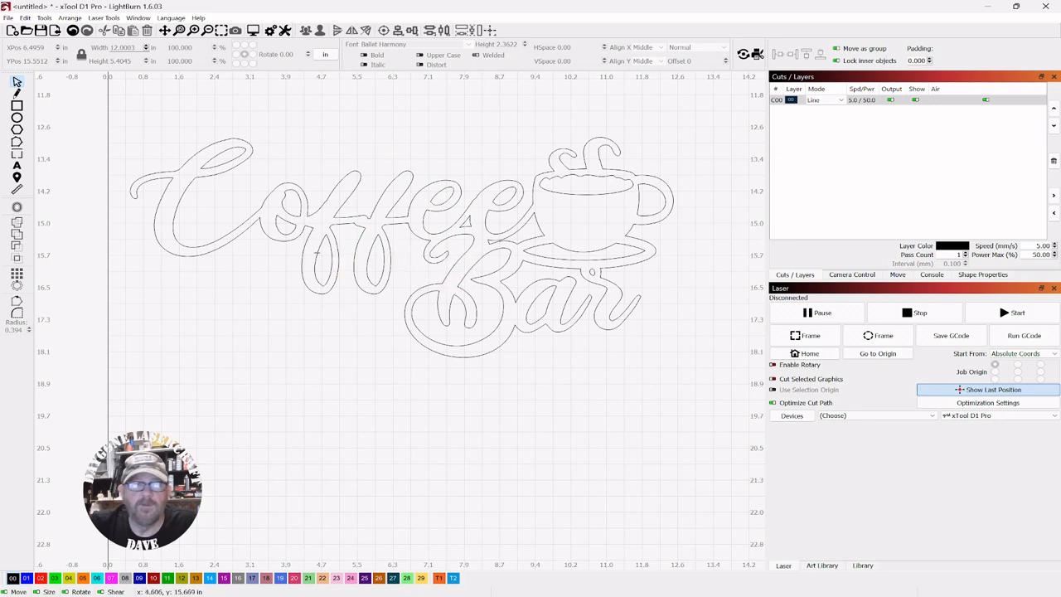
pyautogui.click(17, 197)
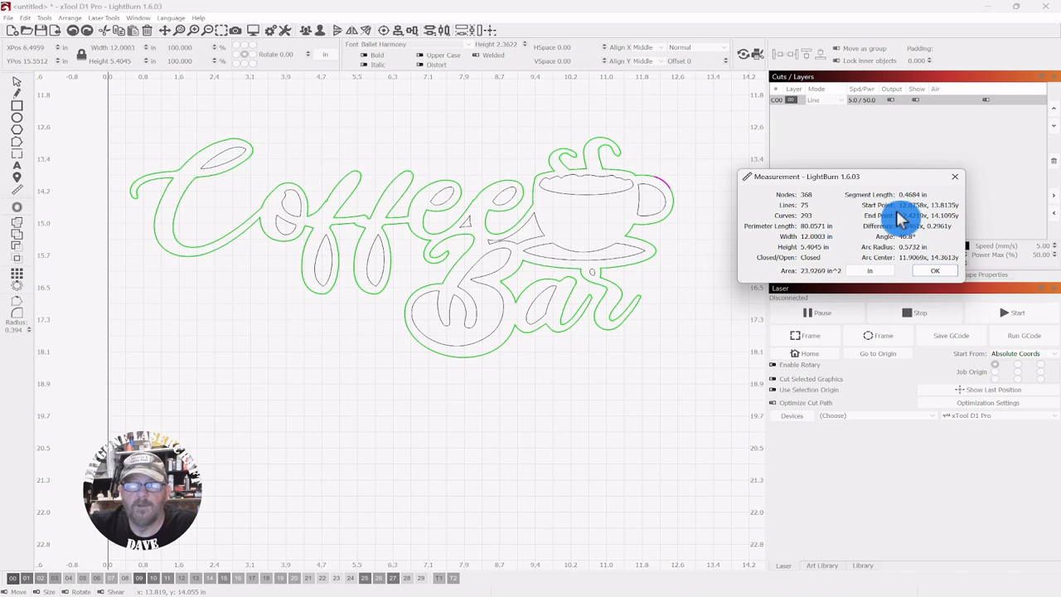
pyautogui.click(935, 271)
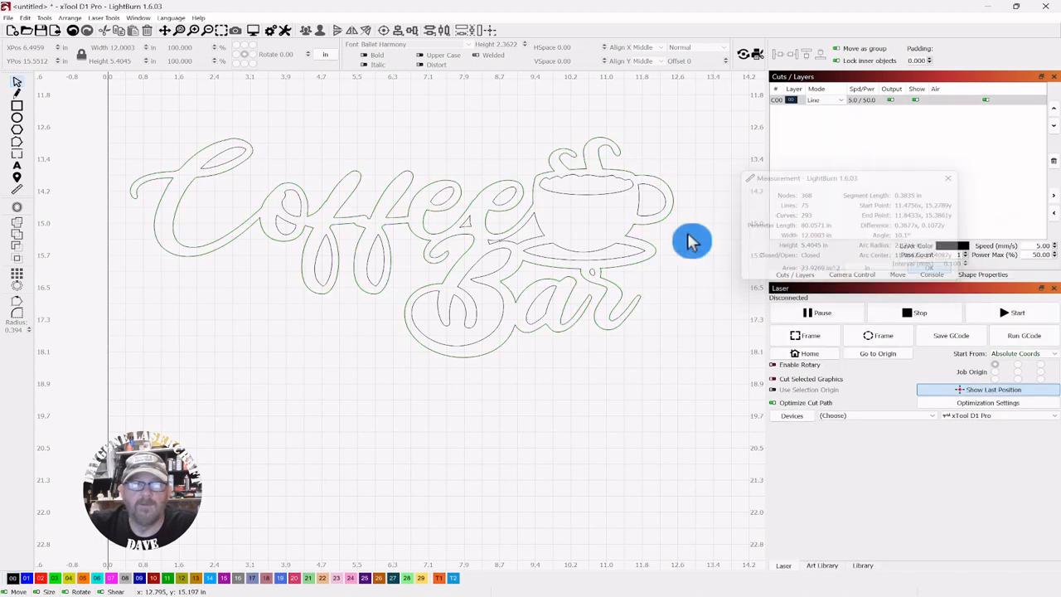
# Switch the units back to millimetres and measure the sign's outline and the inner loop of the 'o'
pyautogui.click(325, 55)
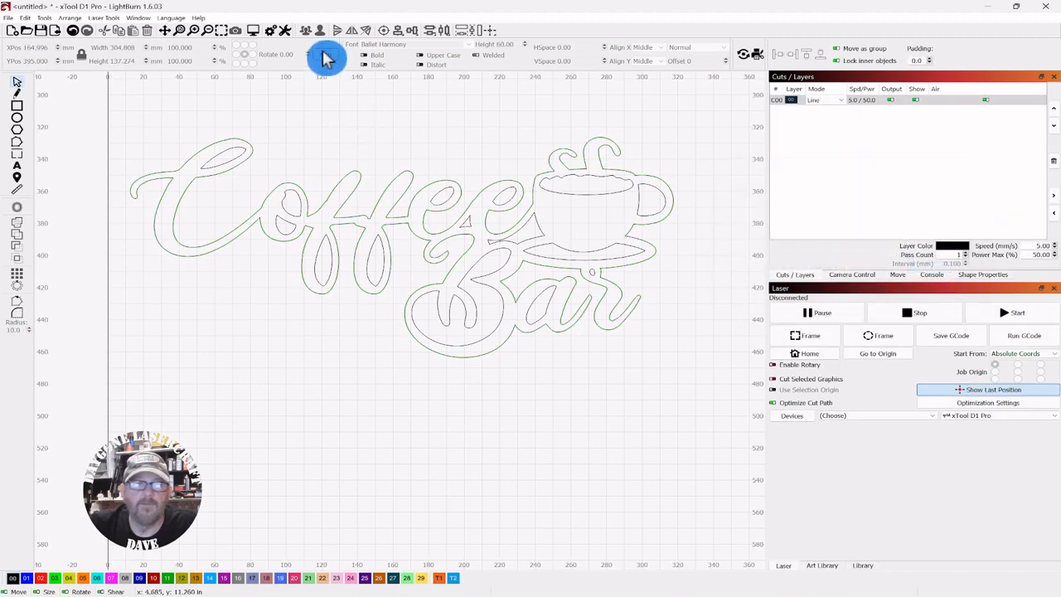
pyautogui.click(20, 192)
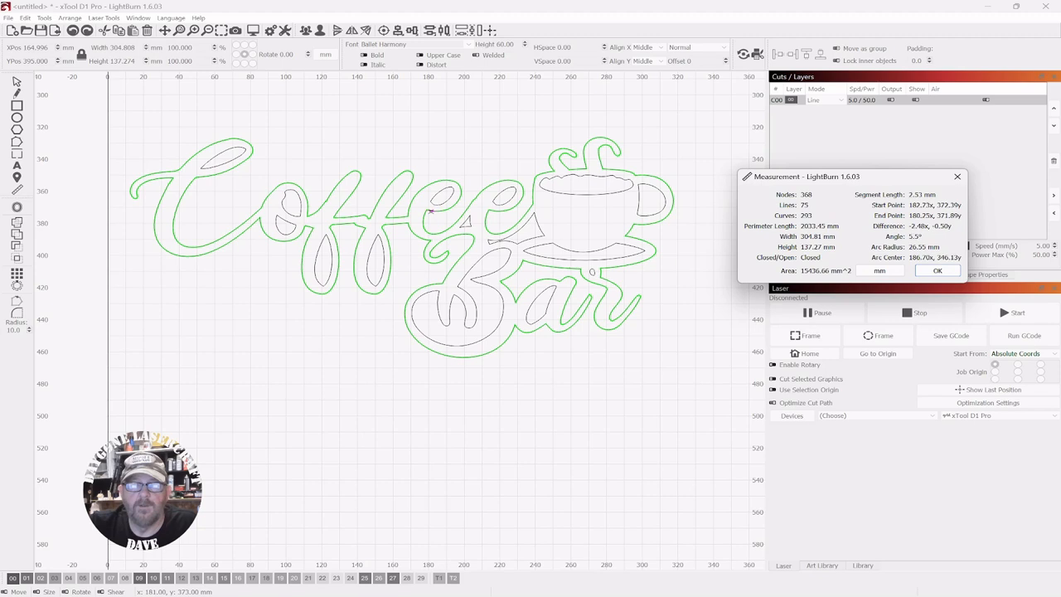
pyautogui.click(332, 203)
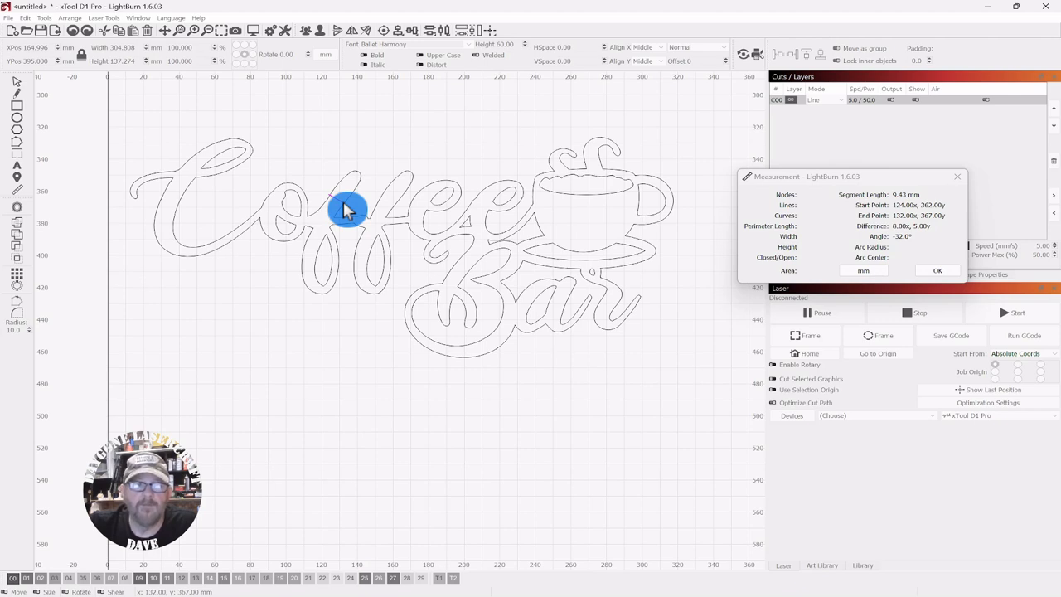
pyautogui.click(315, 196)
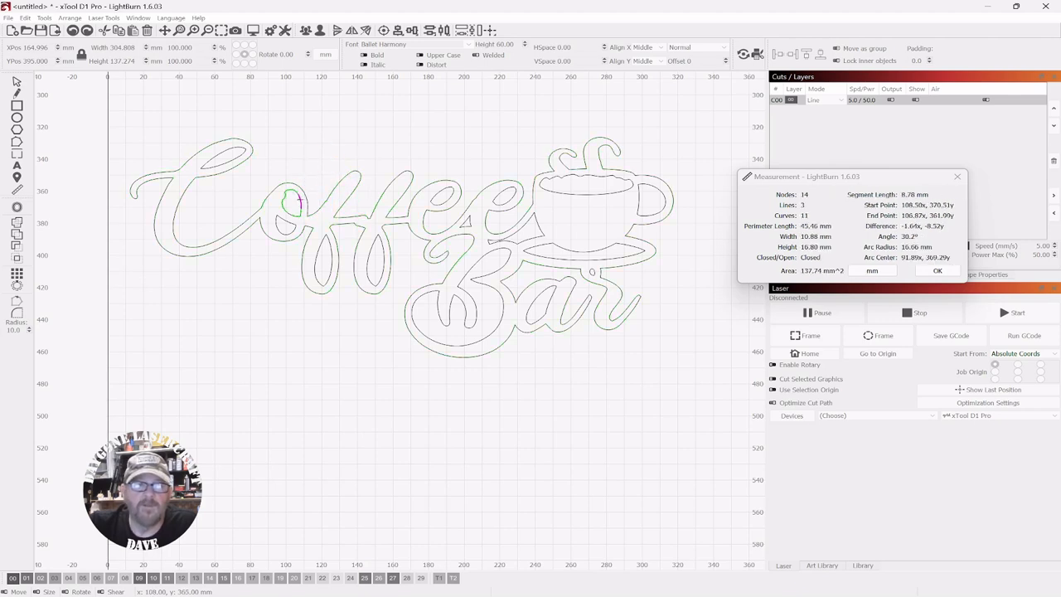
pyautogui.moveTo(300, 201); pyautogui.dragTo(306, 199)
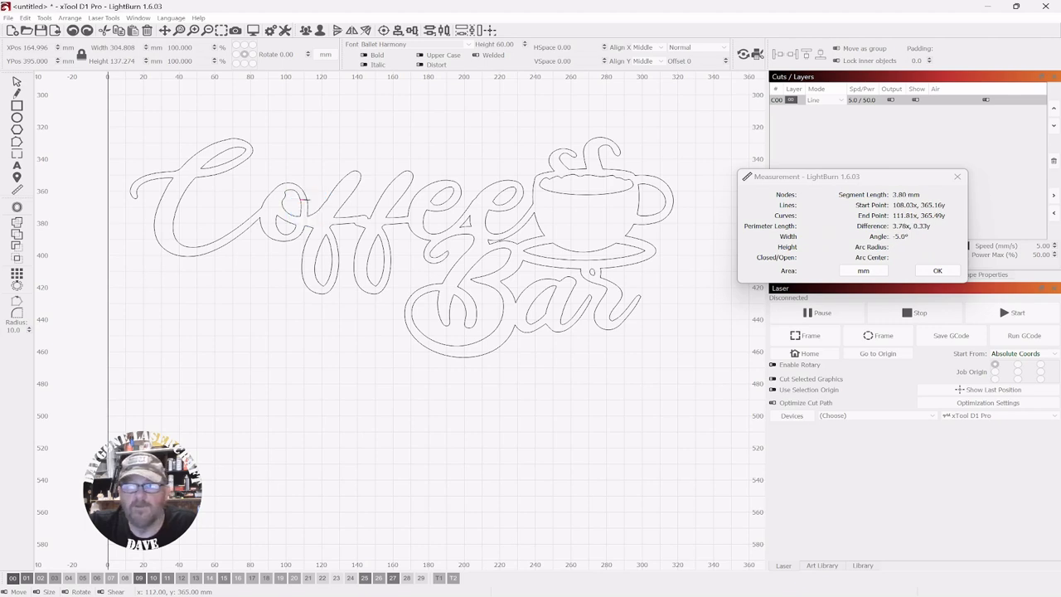
pyautogui.moveTo(307, 199); pyautogui.dragTo(307, 199)
pyautogui.click(341, 136)
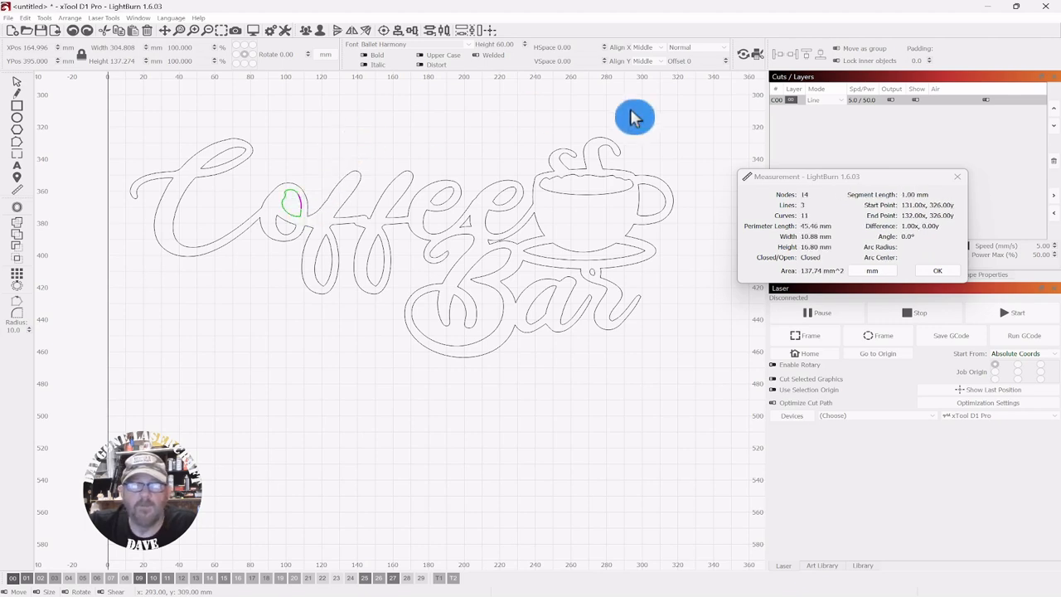
pyautogui.click(931, 273)
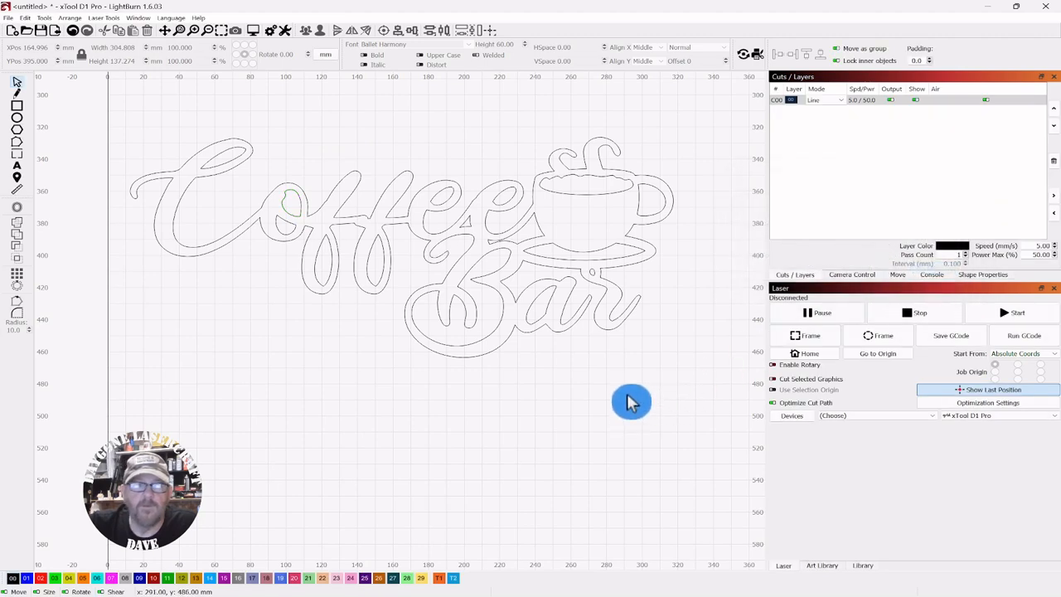